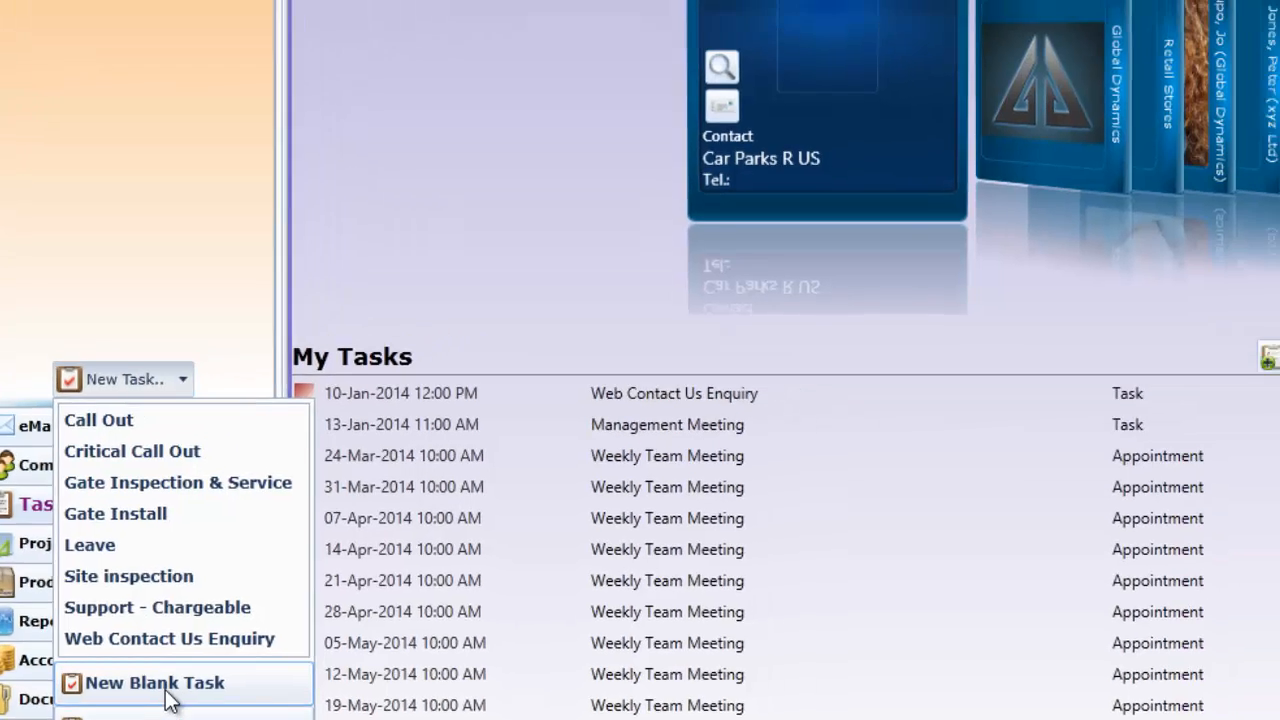
# - Open a new blank task form and close it without saving
pyautogui.click(216, 680)
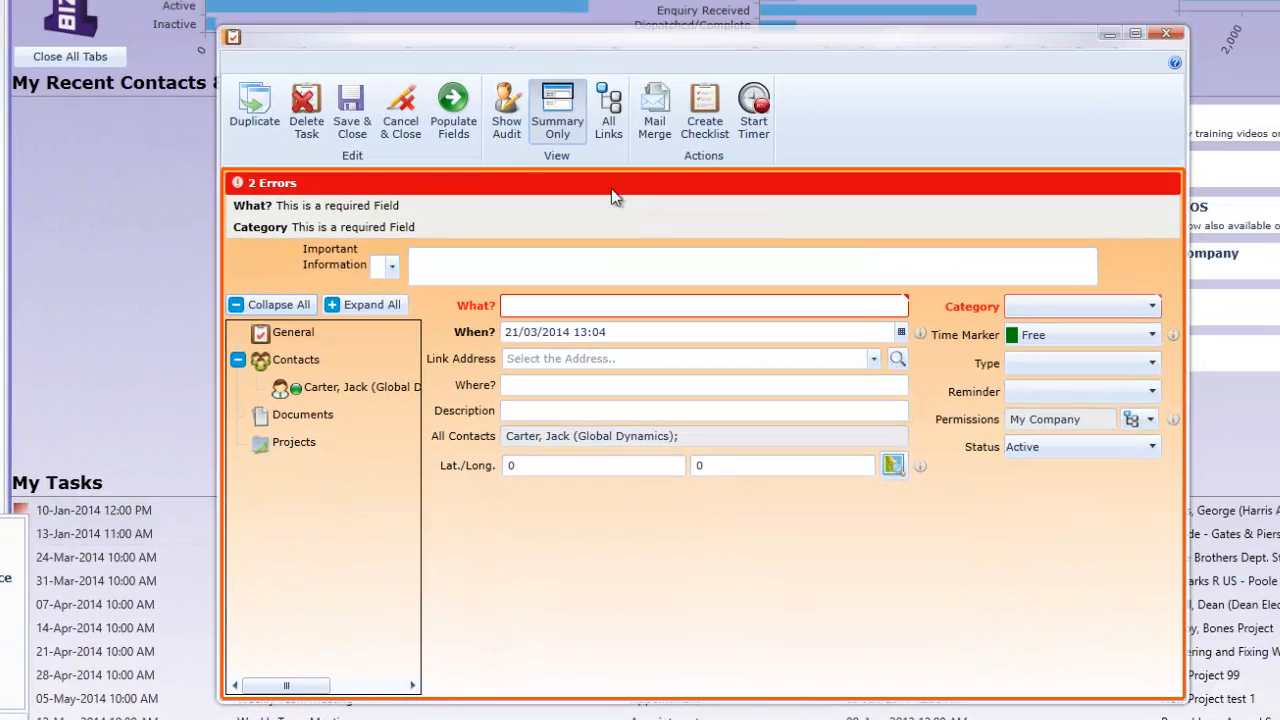
pyautogui.click(402, 108)
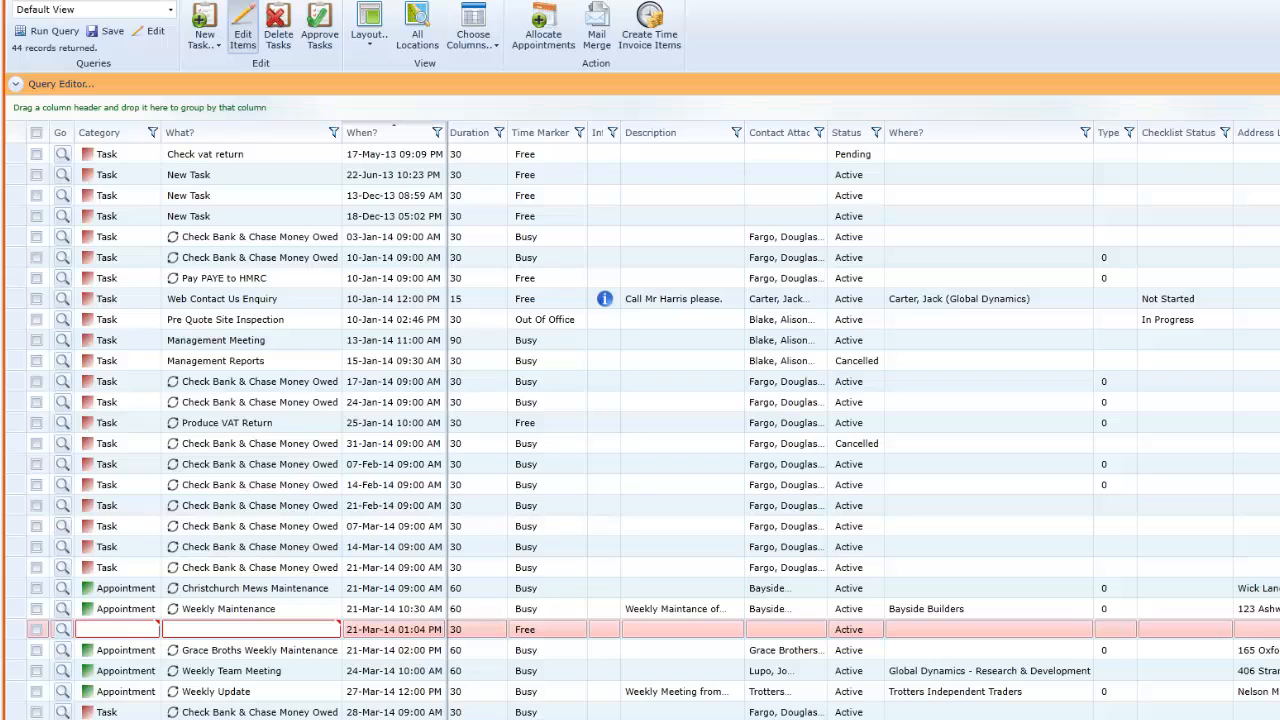
# - Create a new blank task from the task list and delete it from its own form
pyautogui.click(205, 30)
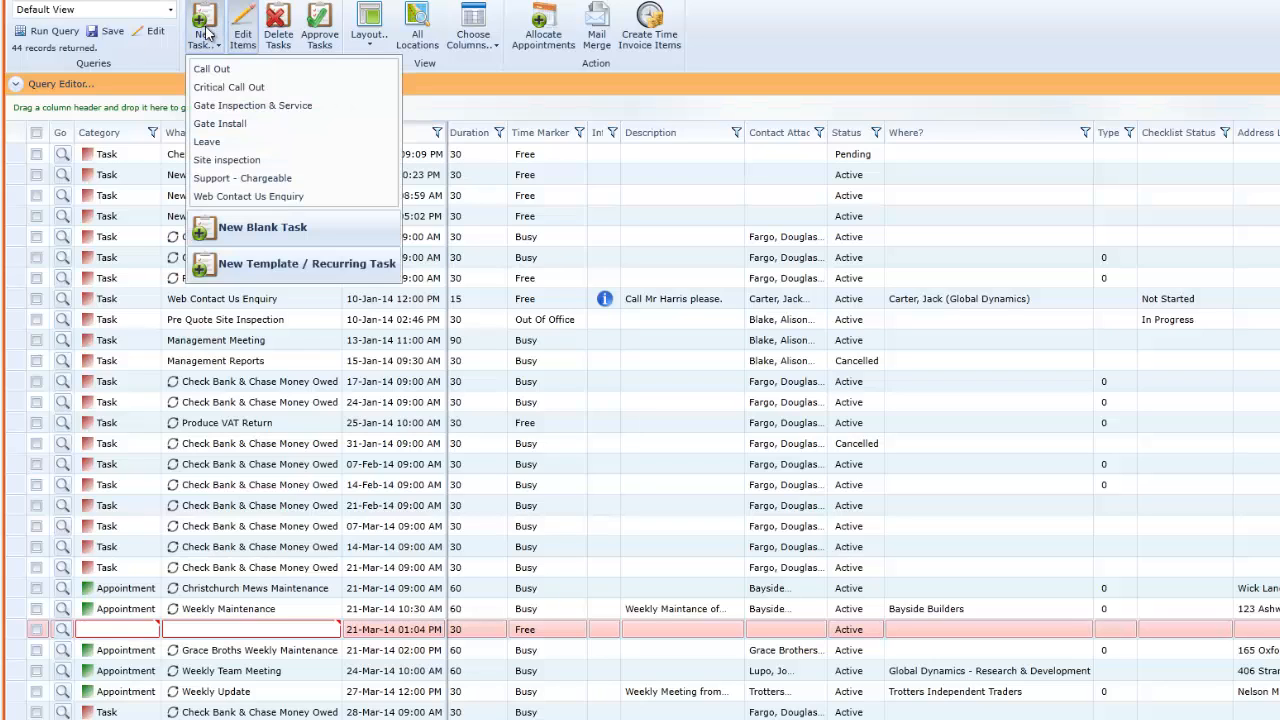
pyautogui.click(264, 229)
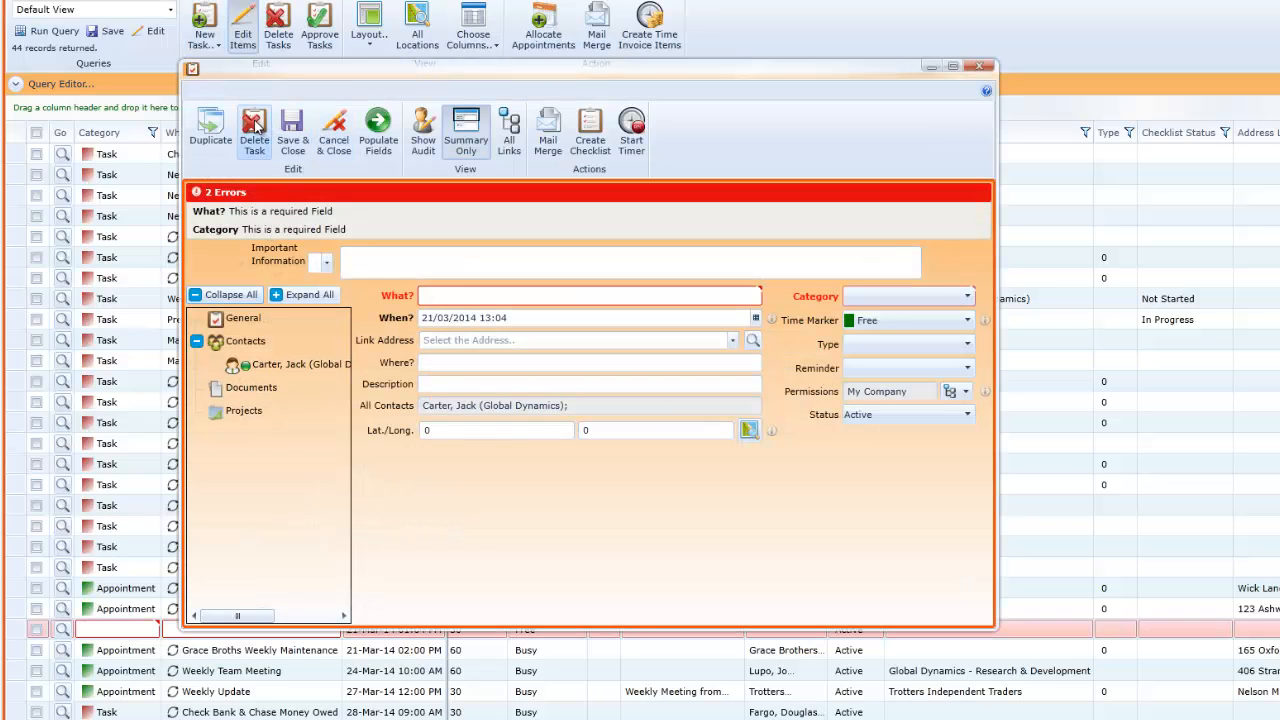
pyautogui.click(254, 132)
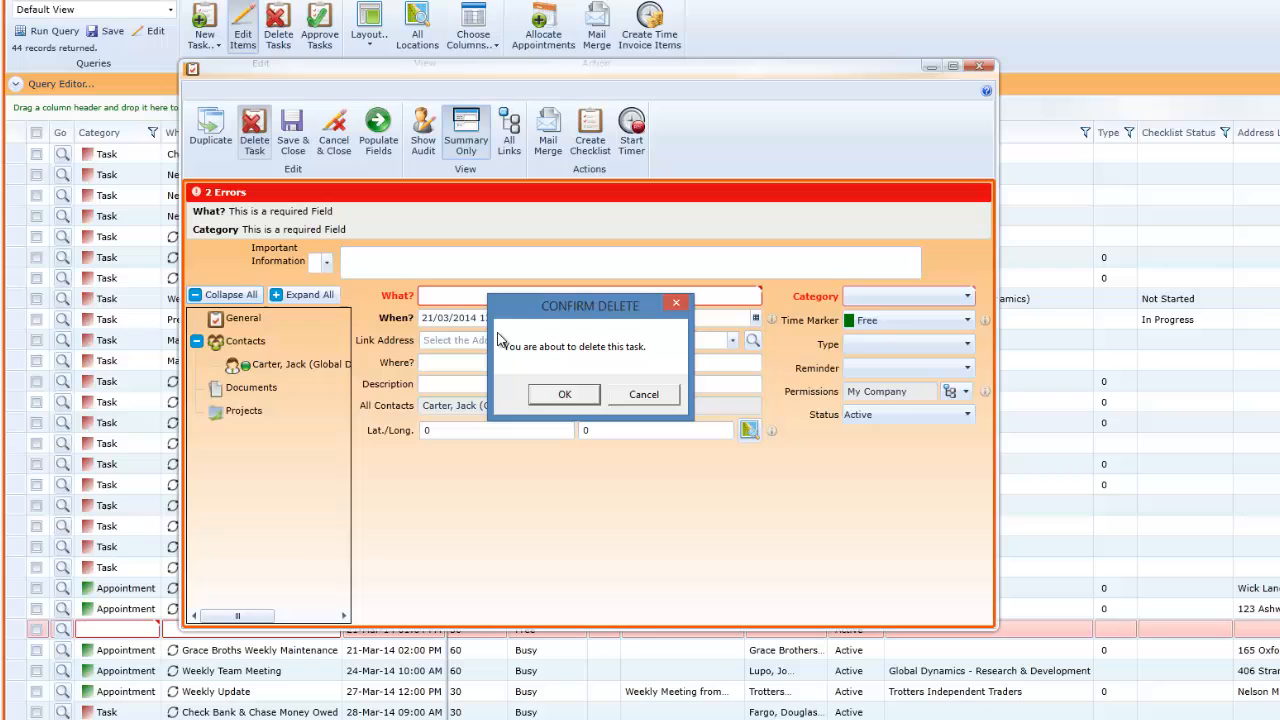
pyautogui.click(564, 394)
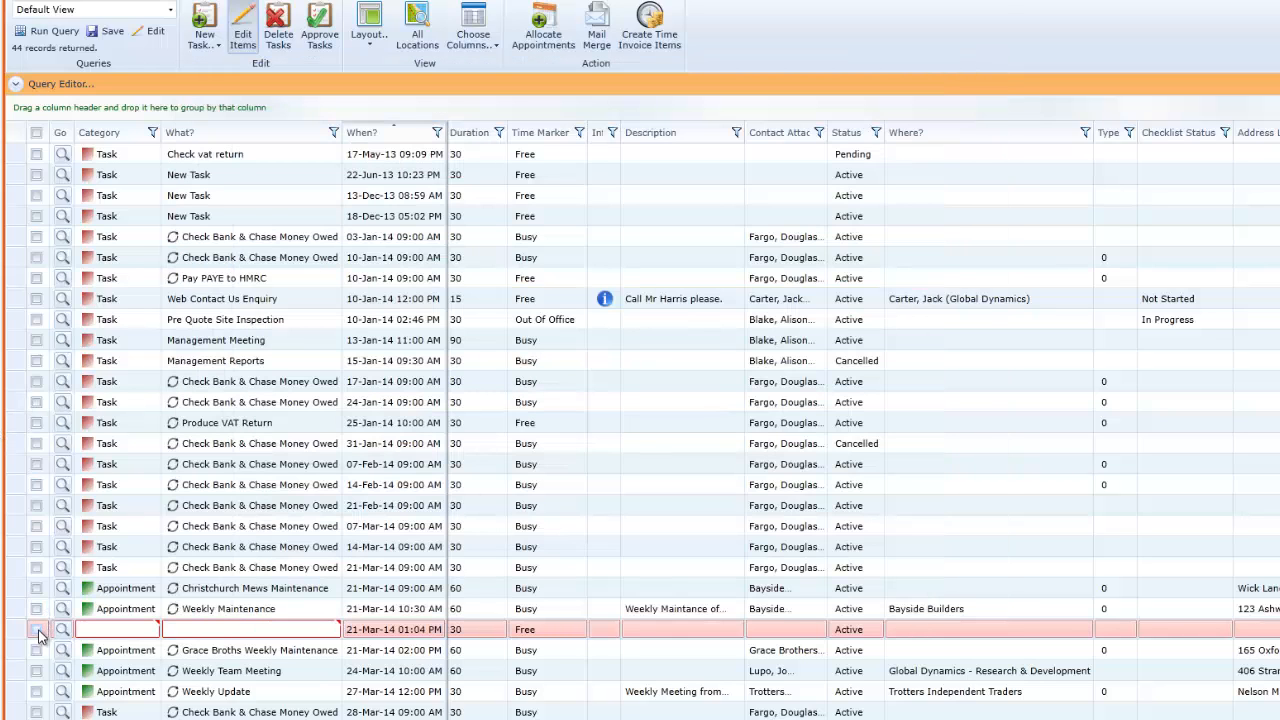
# - Delete the untitled task dated 21-Mar-14 01:04 PM from the task list and rerun the query
pyautogui.click(37, 630)
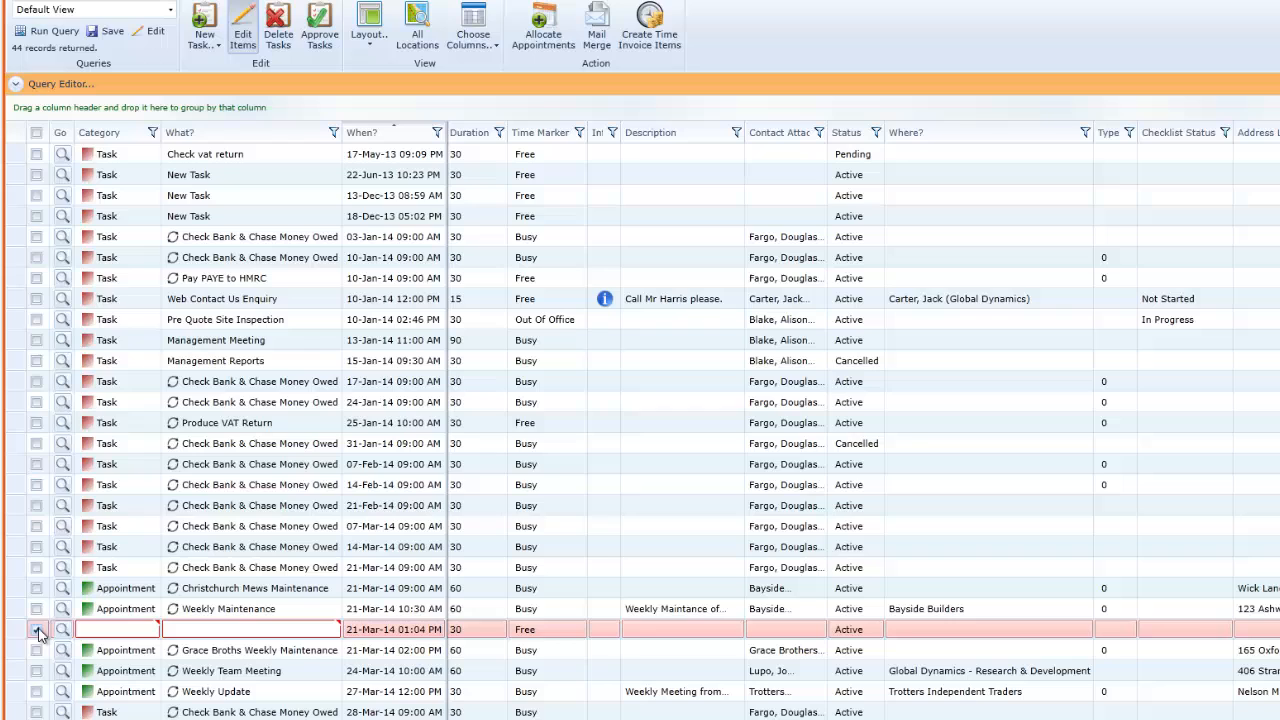
pyautogui.click(278, 28)
pyautogui.click(658, 403)
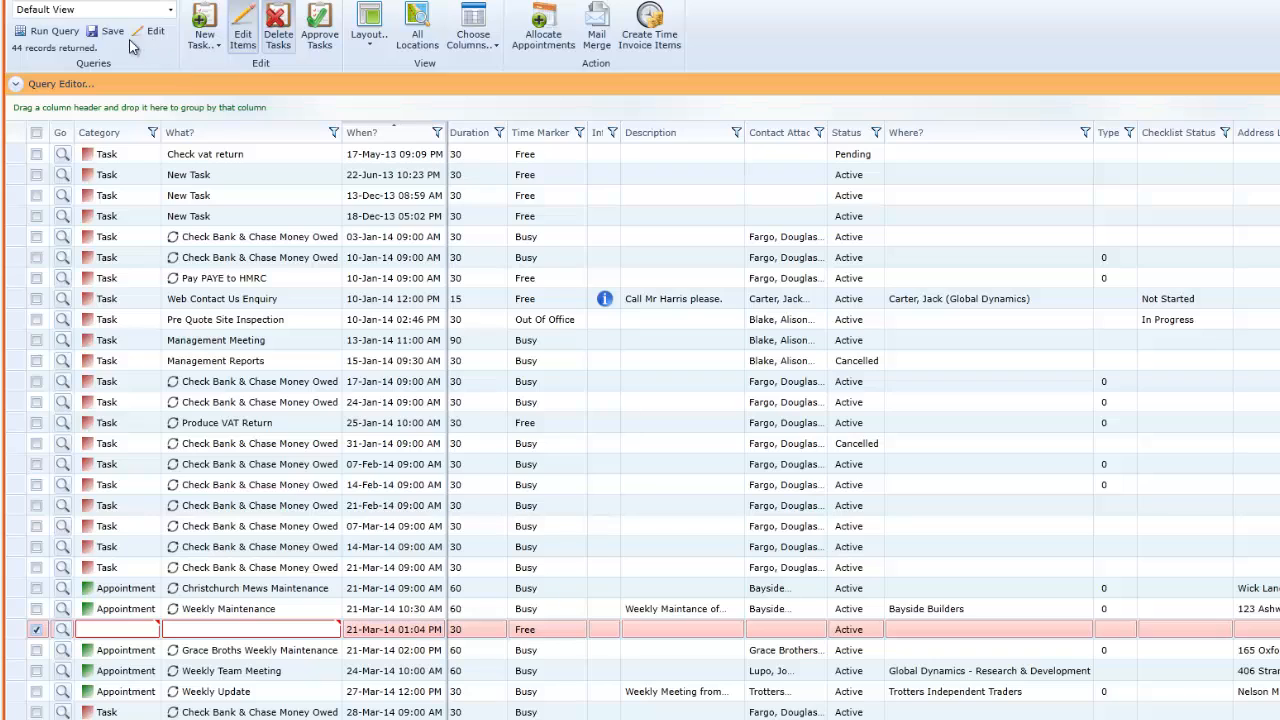
pyautogui.click(52, 32)
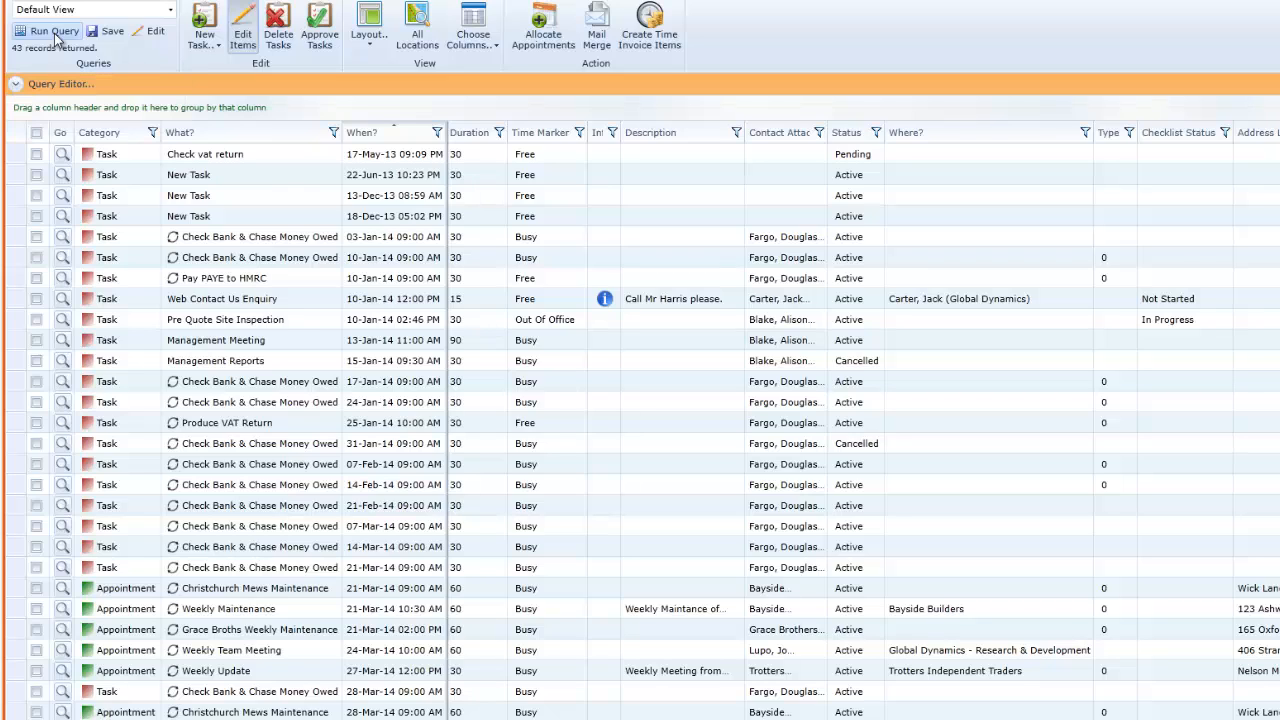
# - Load the Is Checklist query in the task list and review its criteria in the query editor
pyautogui.click(170, 9)
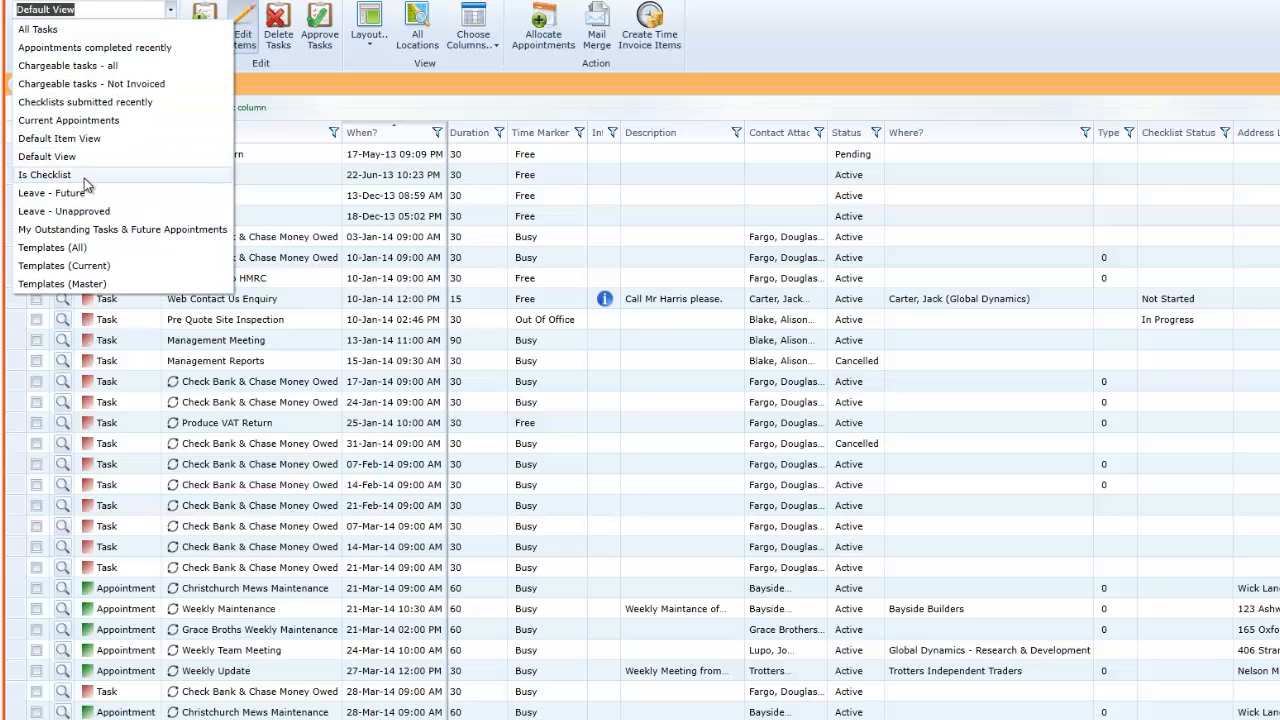
pyautogui.click(84, 177)
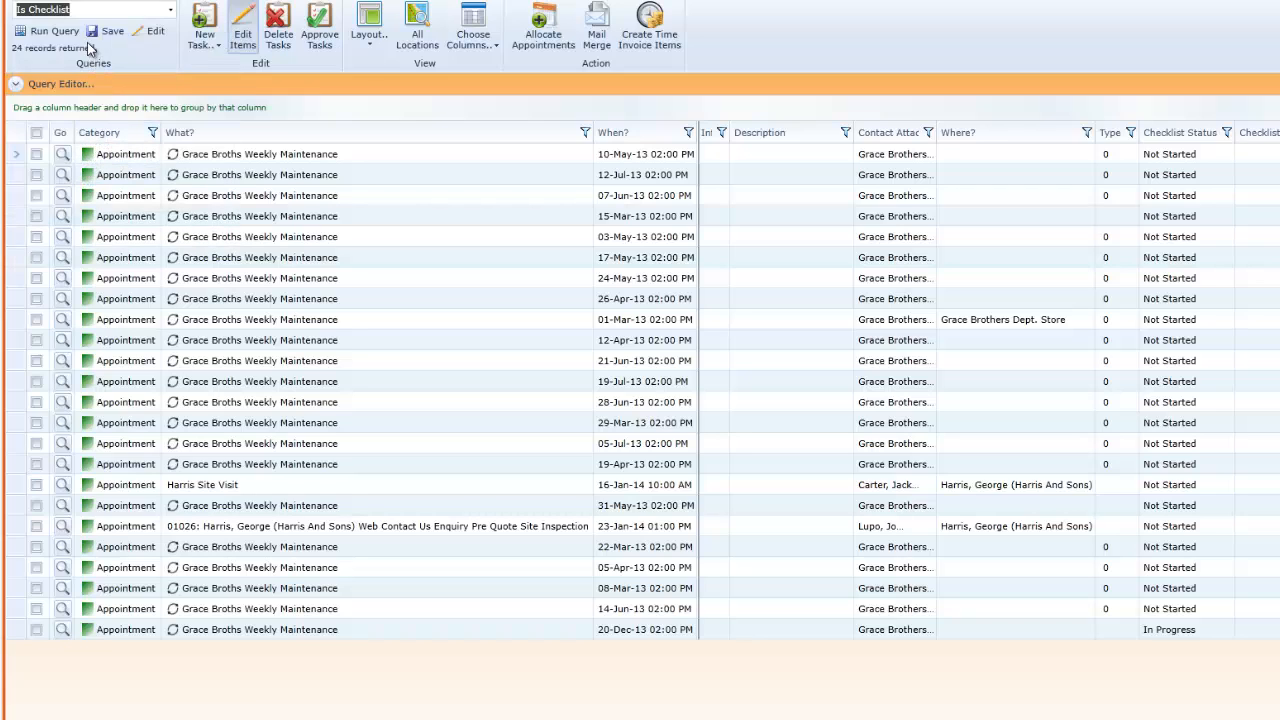
pyautogui.click(47, 86)
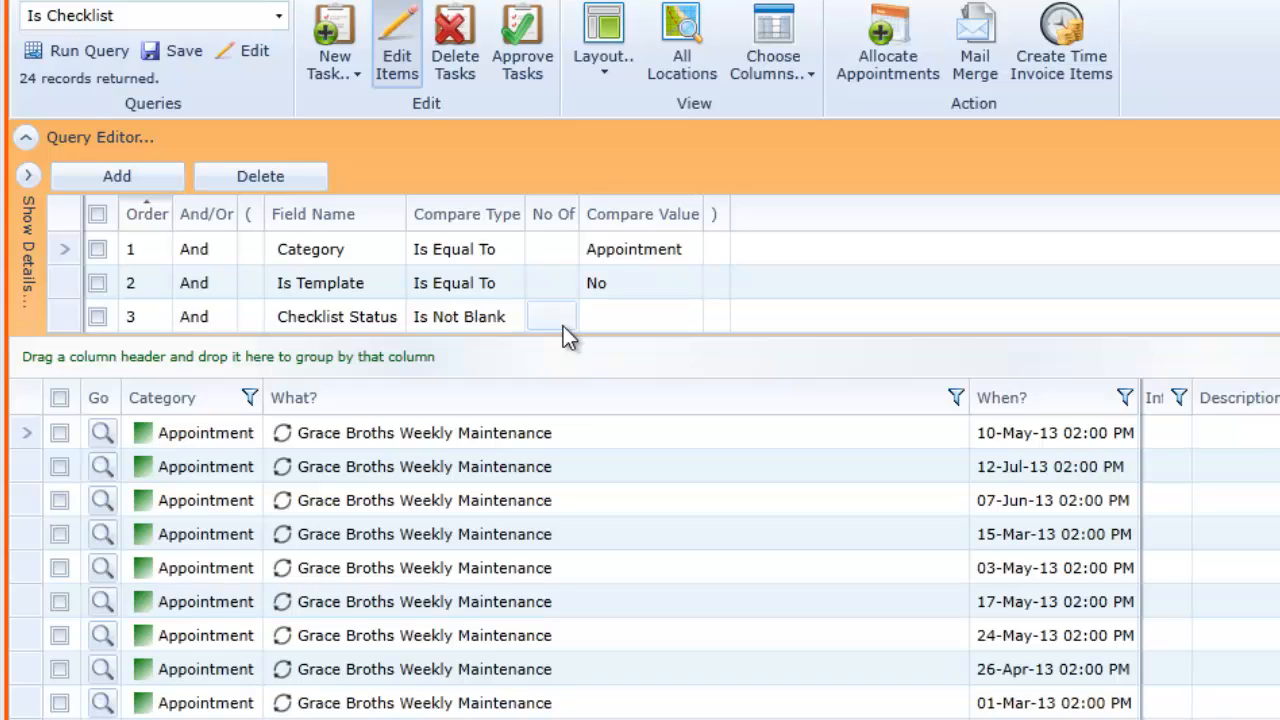
pyautogui.click(81, 137)
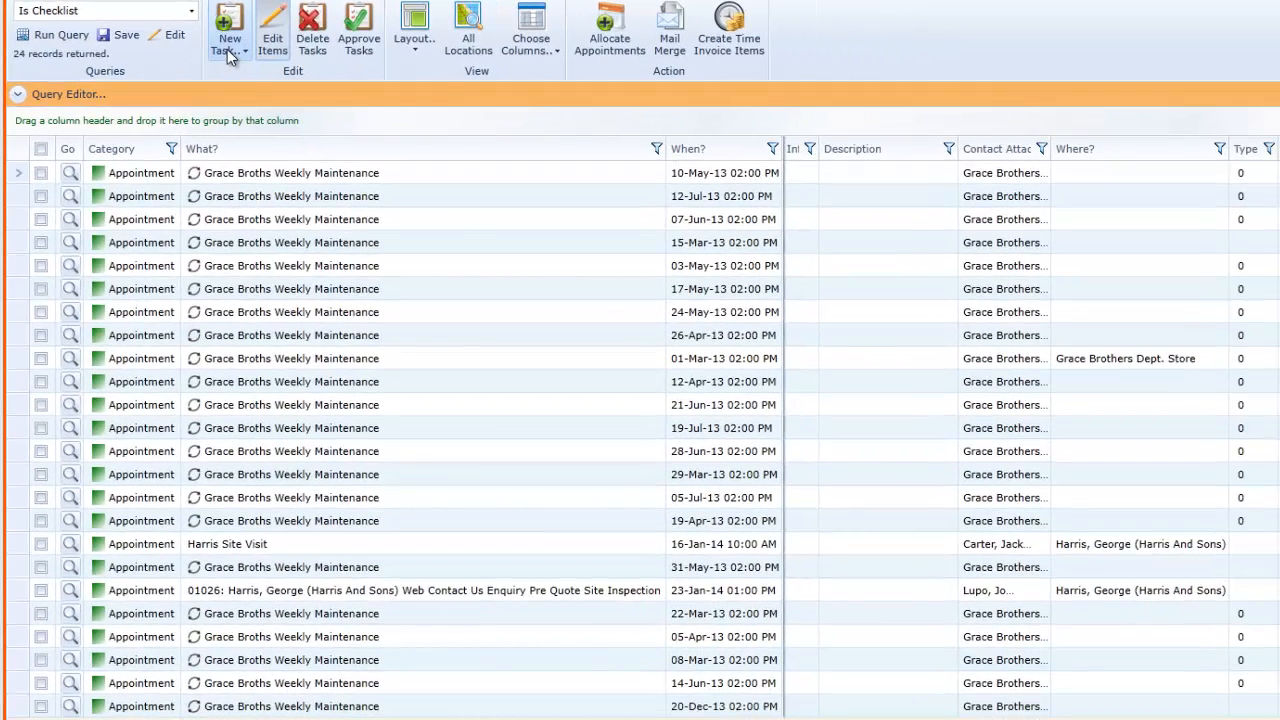
# - Create a new template / recurring task and set its template name to Checklist Template
pyautogui.click(230, 50)
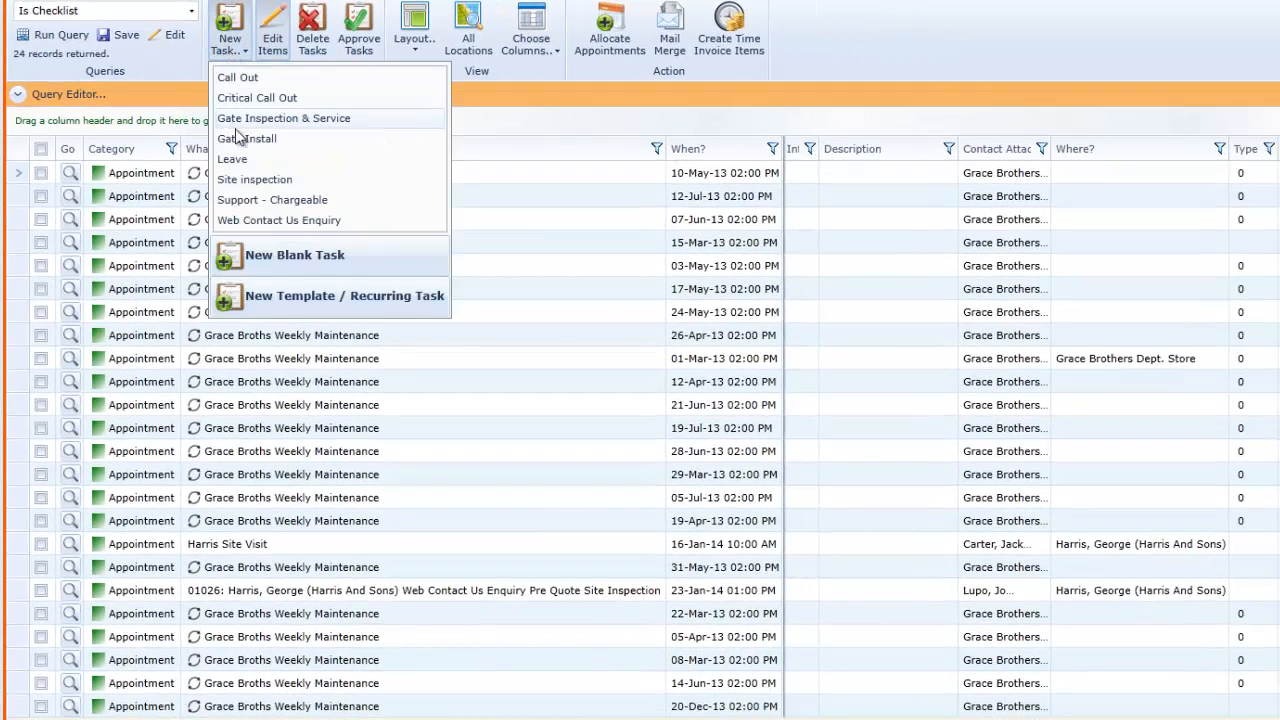
pyautogui.click(283, 308)
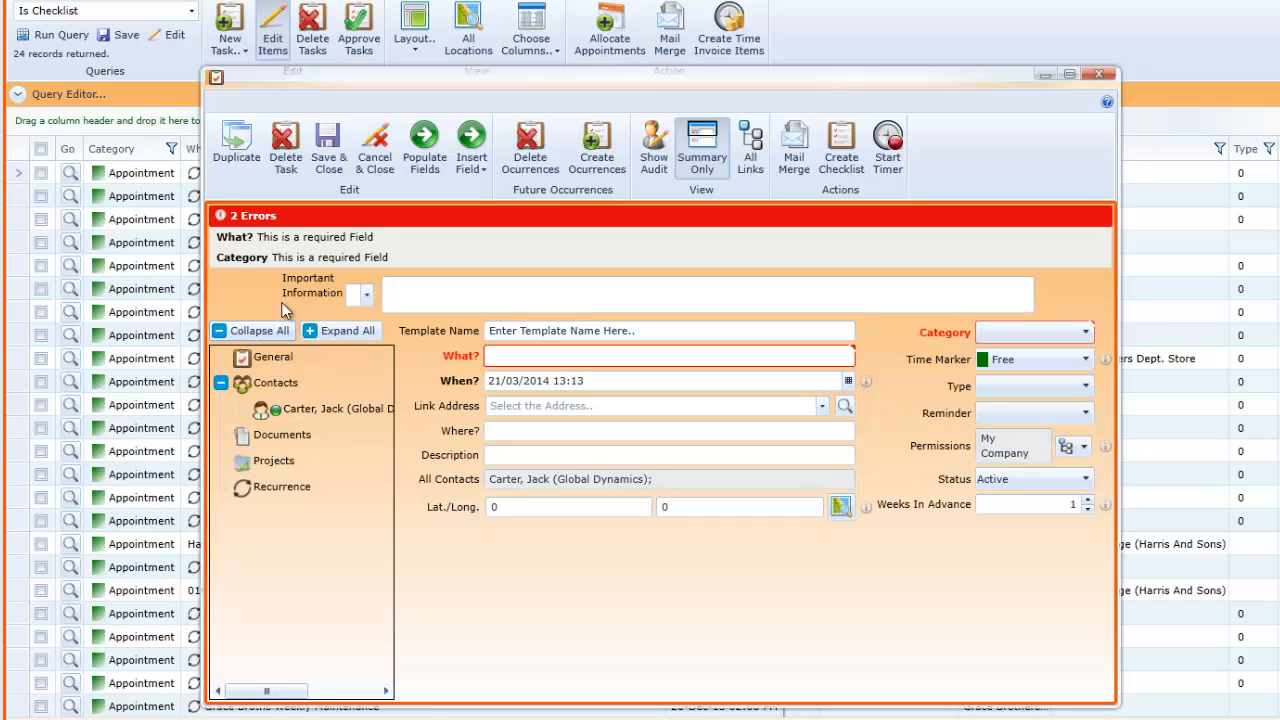
pyautogui.doubleClick(645, 330)
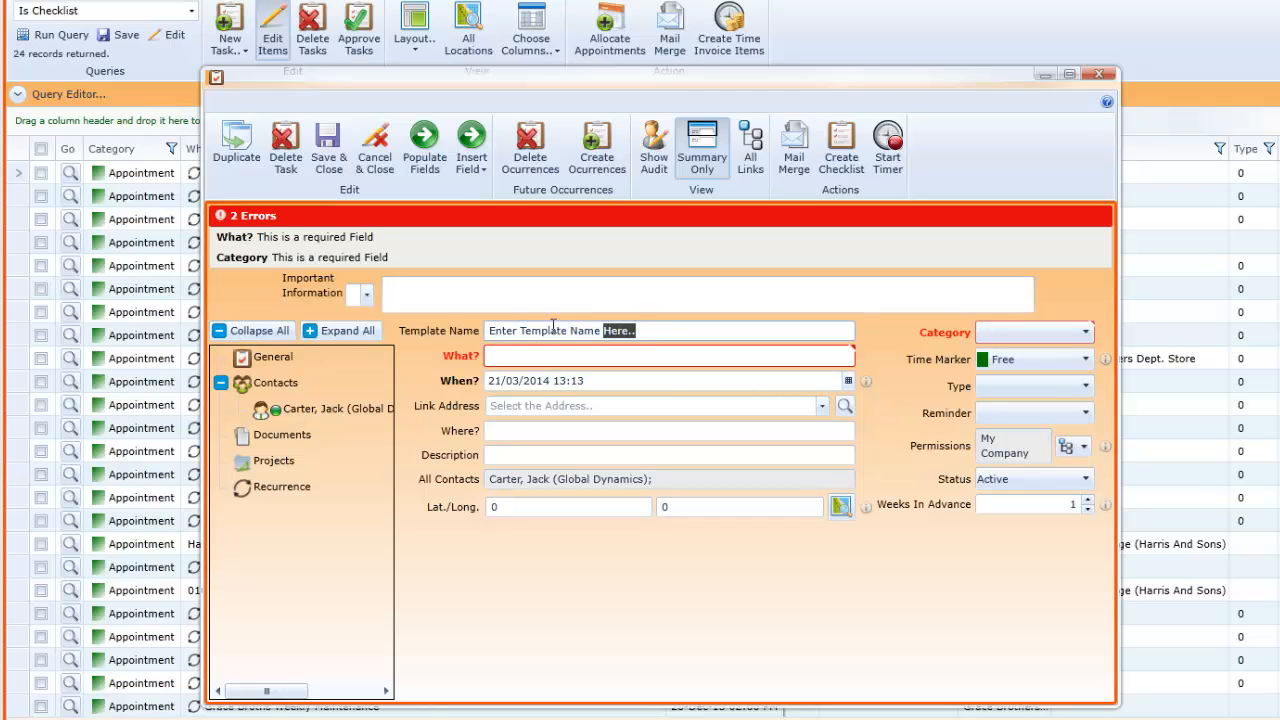
pyautogui.hotkey('shift', 'Home')
pyautogui.write('Ch')
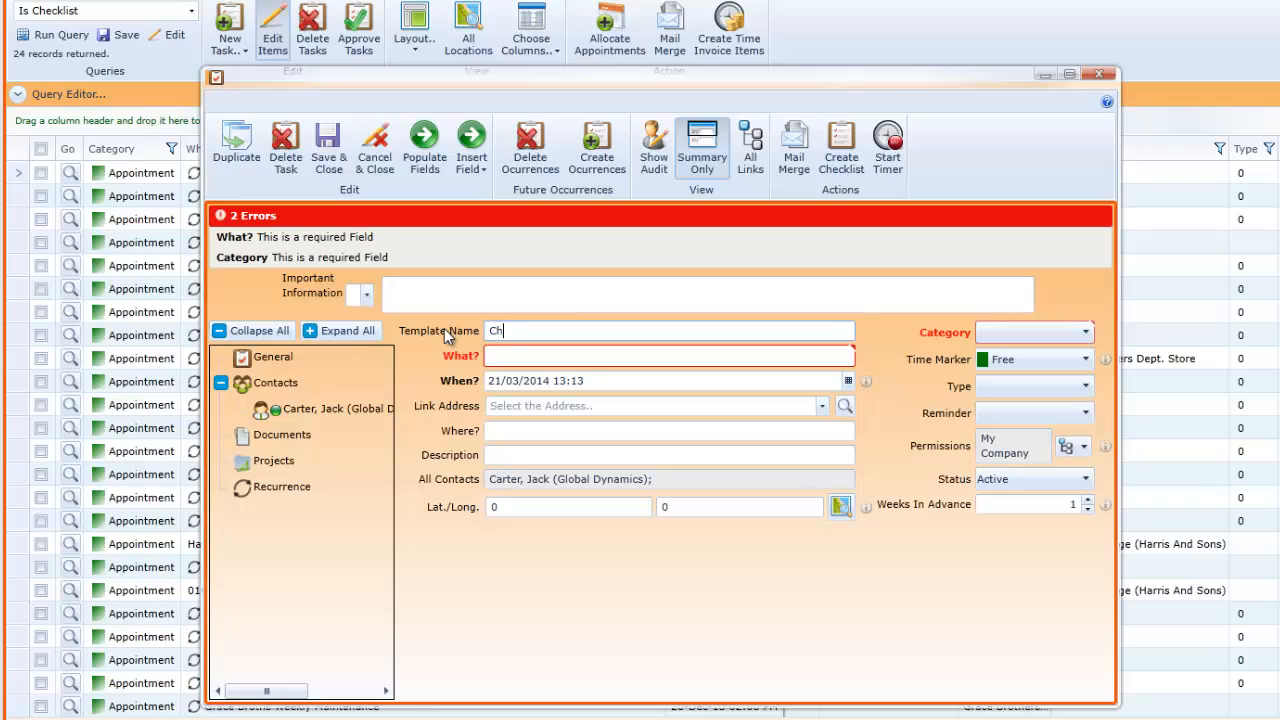
pyautogui.write('ecklist Template')
# - Clear the template's When date and set its category to Appointment, time marker to Busy and type to Call Out
pyautogui.moveTo(595, 380)
pyautogui.mouseDown()
pyautogui.moveTo(570, 385)
pyautogui.moveTo(610, 383)
pyautogui.mouseUp()
pyautogui.press('Delete')
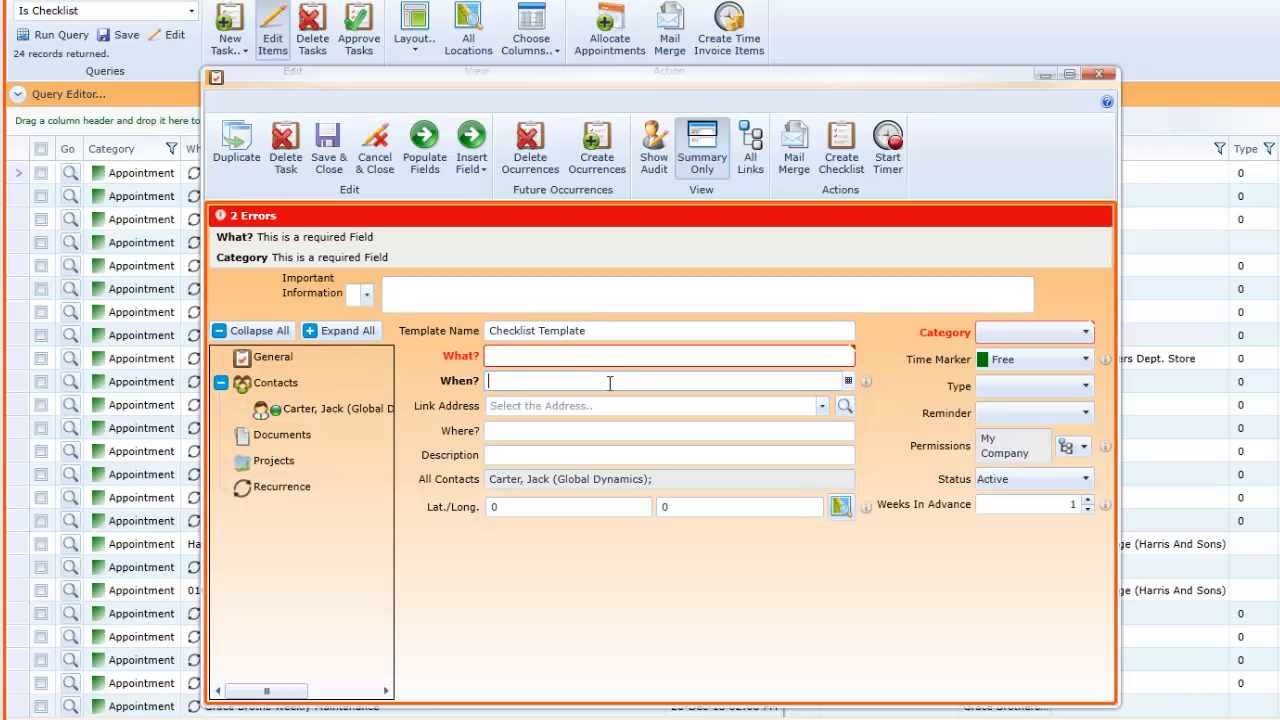
pyautogui.click(1085, 336)
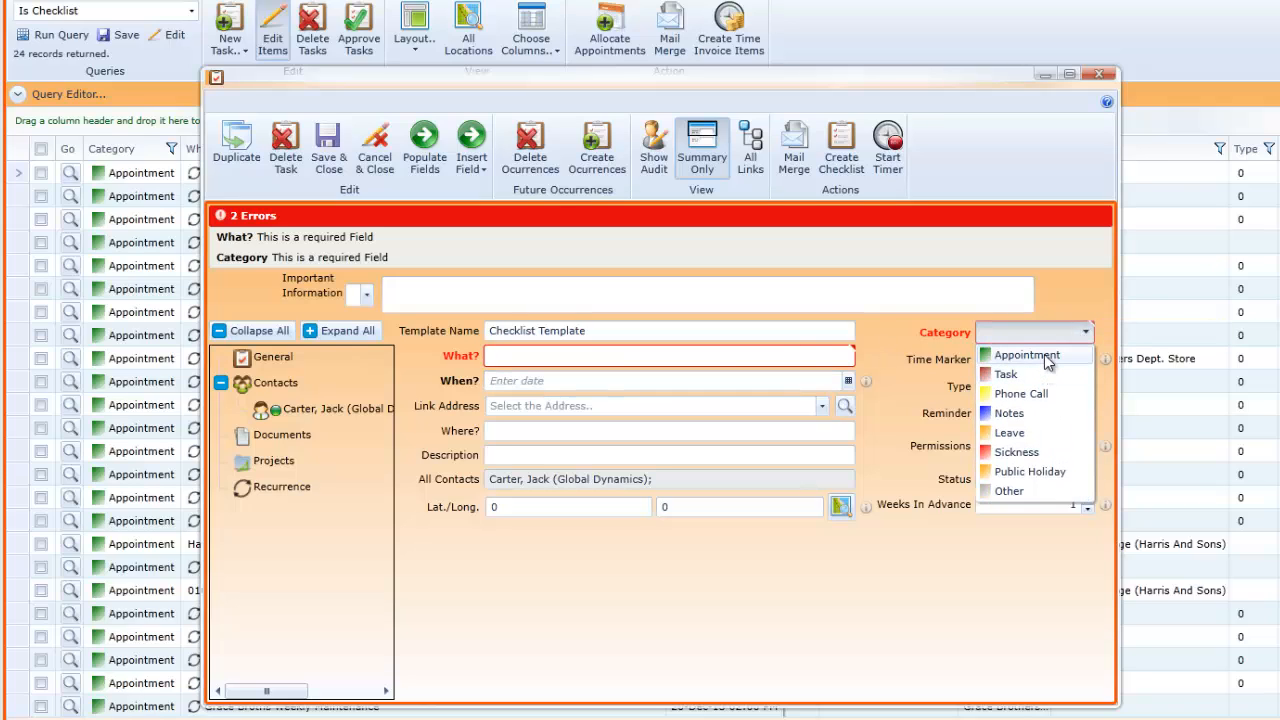
pyautogui.click(1046, 356)
pyautogui.click(1074, 341)
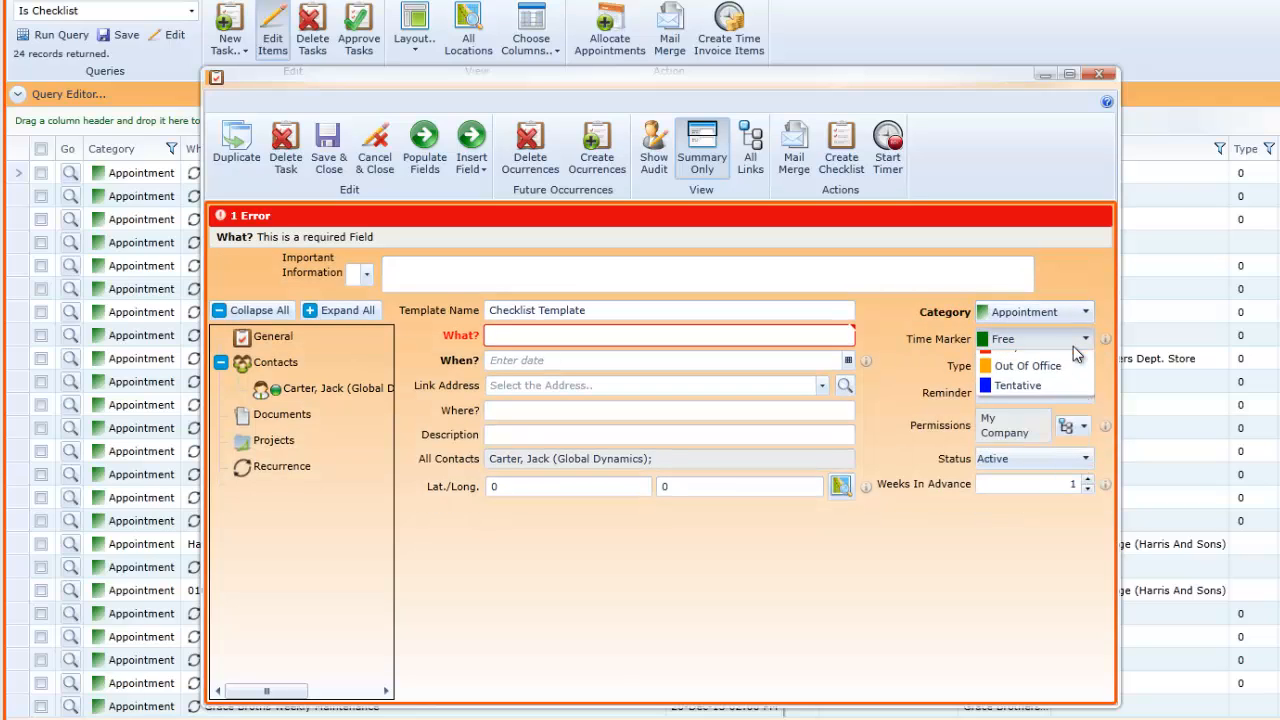
pyautogui.click(1037, 381)
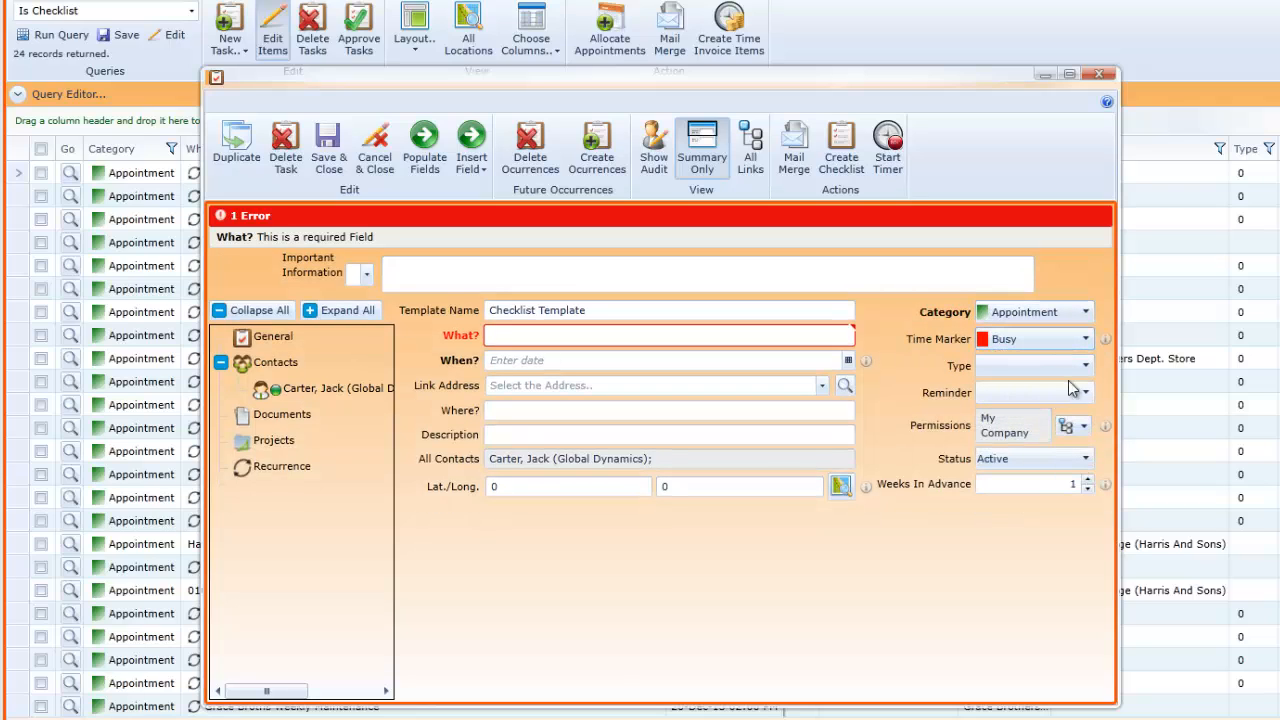
pyautogui.click(1080, 369)
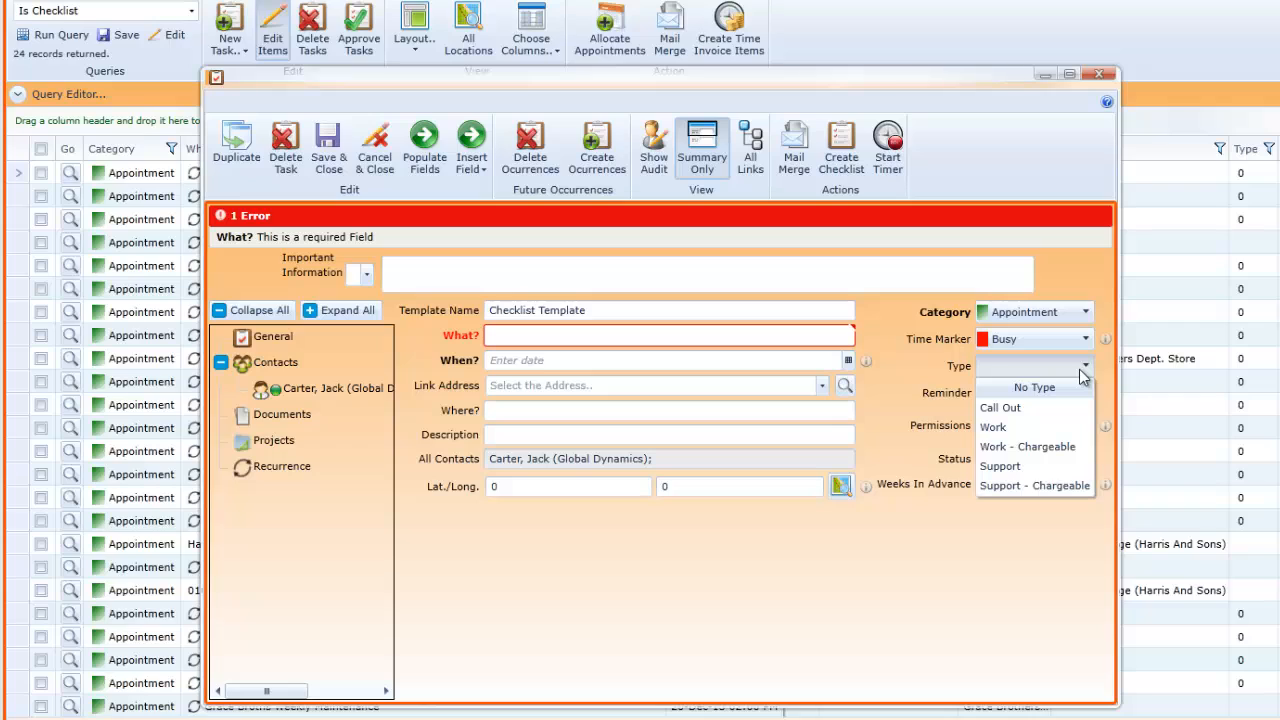
pyautogui.click(1065, 407)
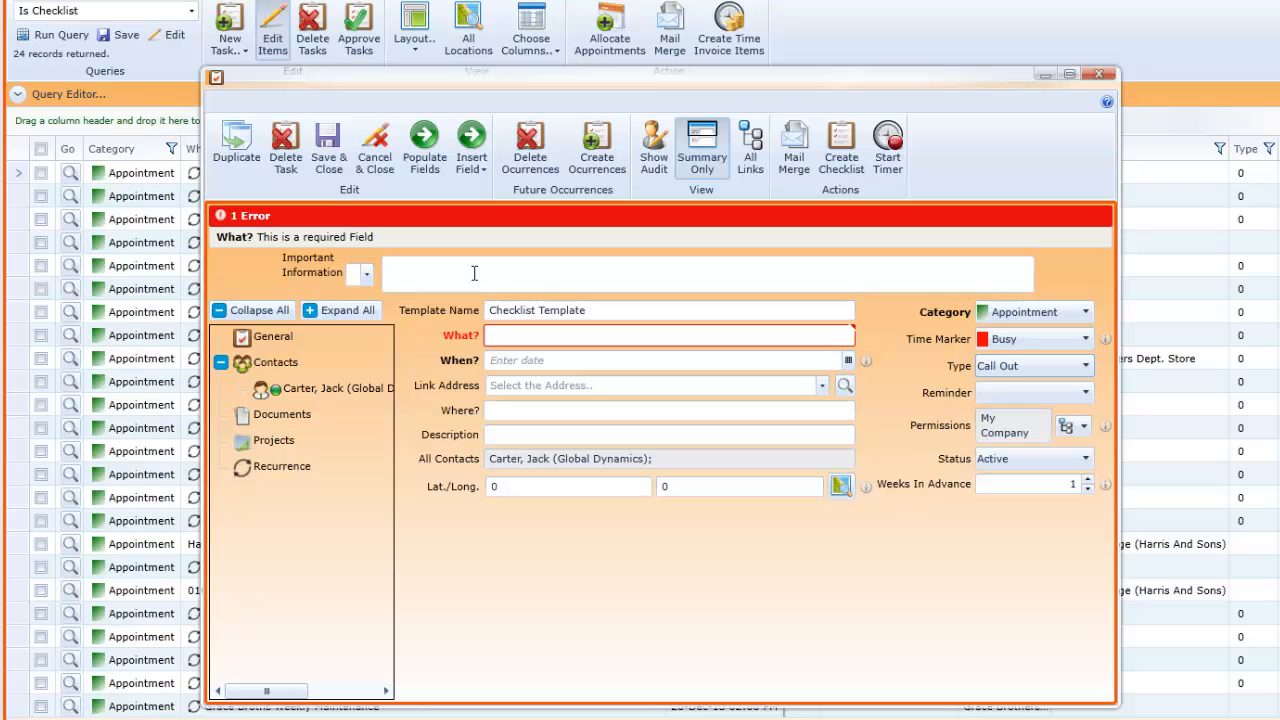
# - Create a checklist for the template and add a layout item with order 1 and the title Pre Sales Checklist
pyautogui.click(845, 148)
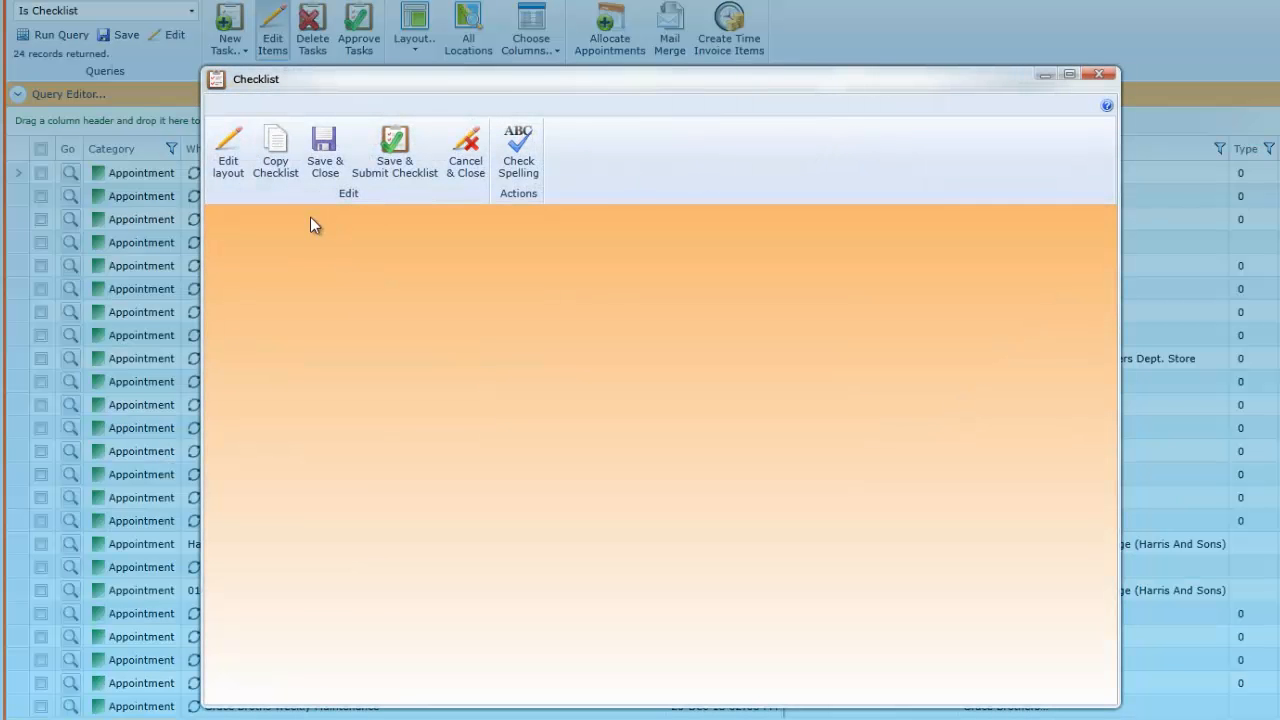
pyautogui.click(237, 153)
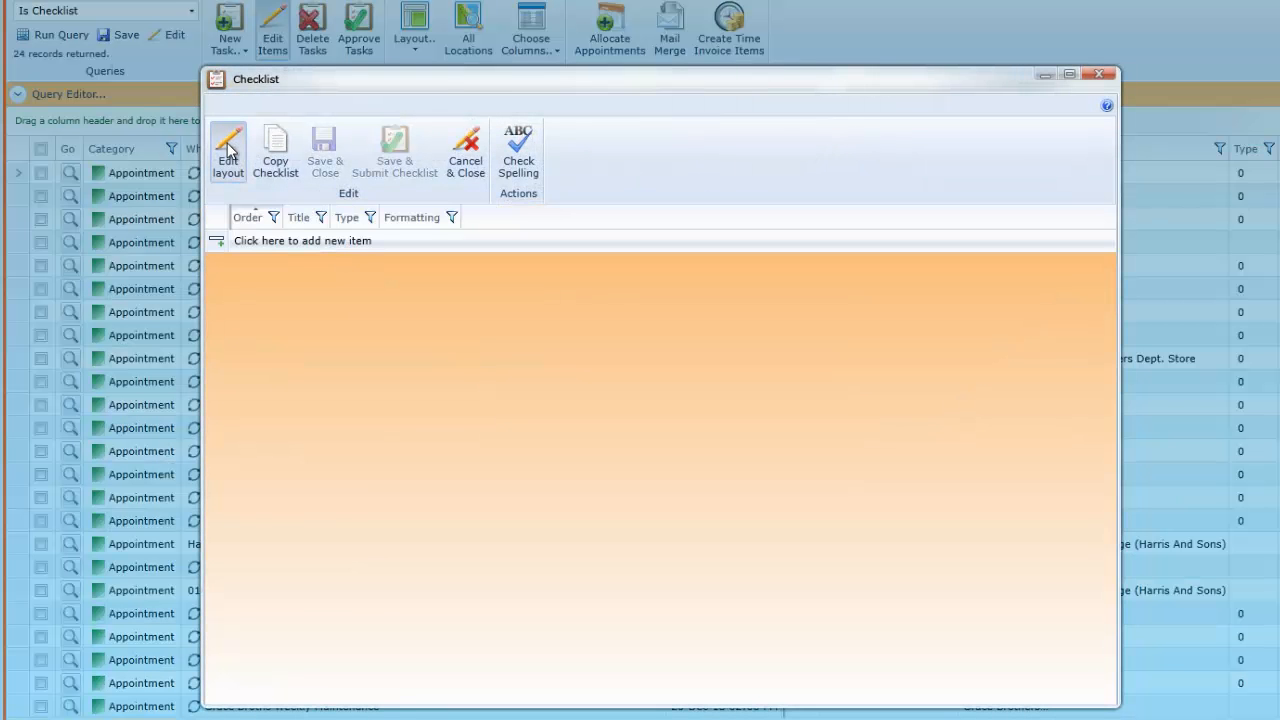
pyautogui.click(252, 245)
pyautogui.click(272, 244)
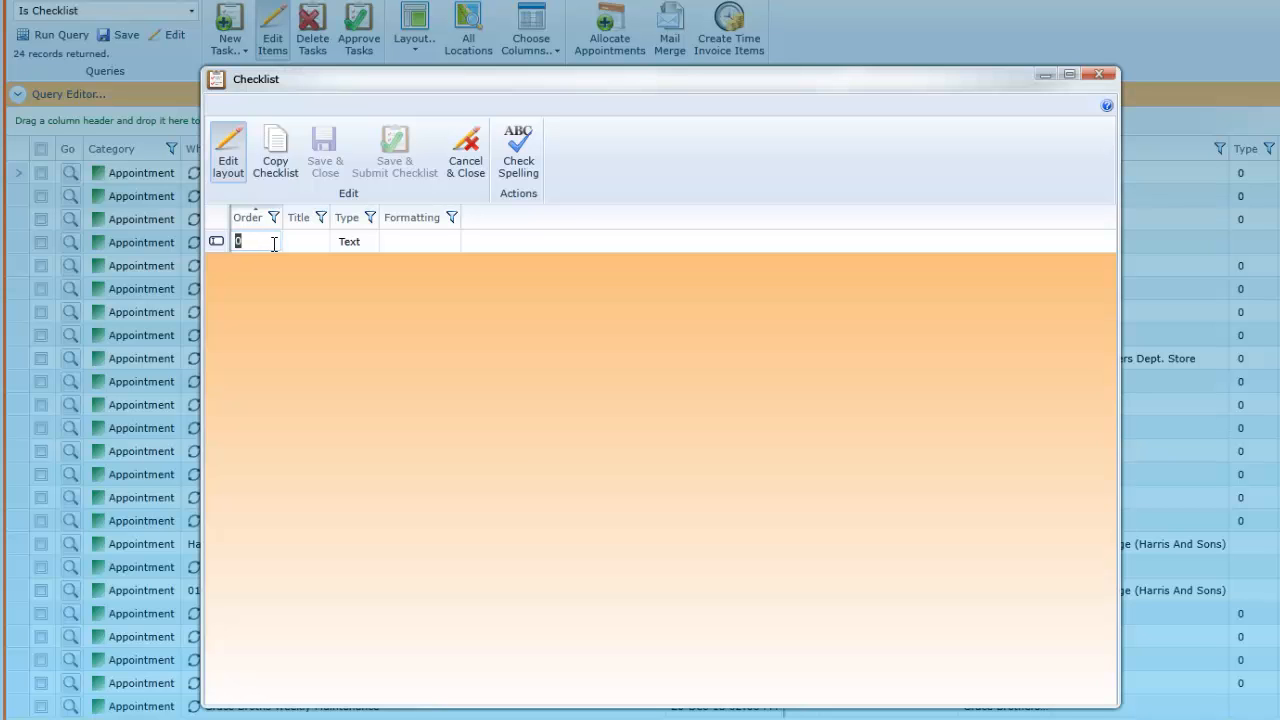
pyautogui.write('1')
pyautogui.click(304, 243)
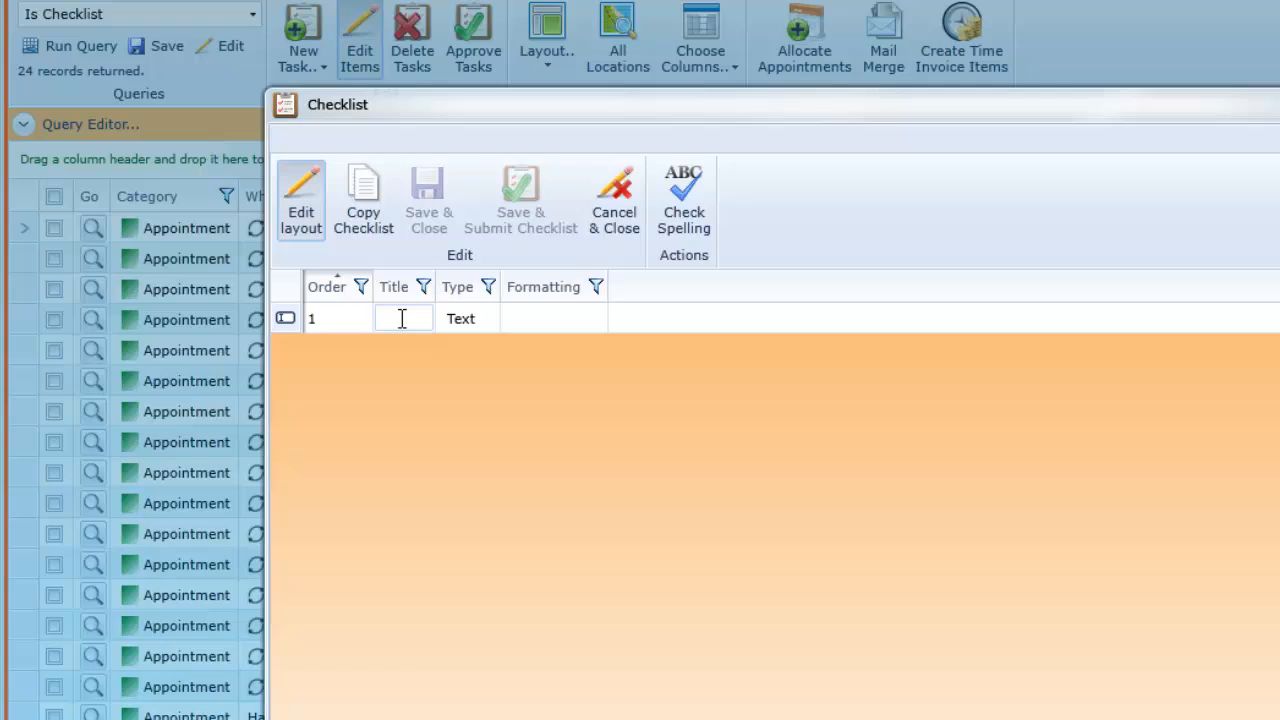
pyautogui.write('Pre Sa')
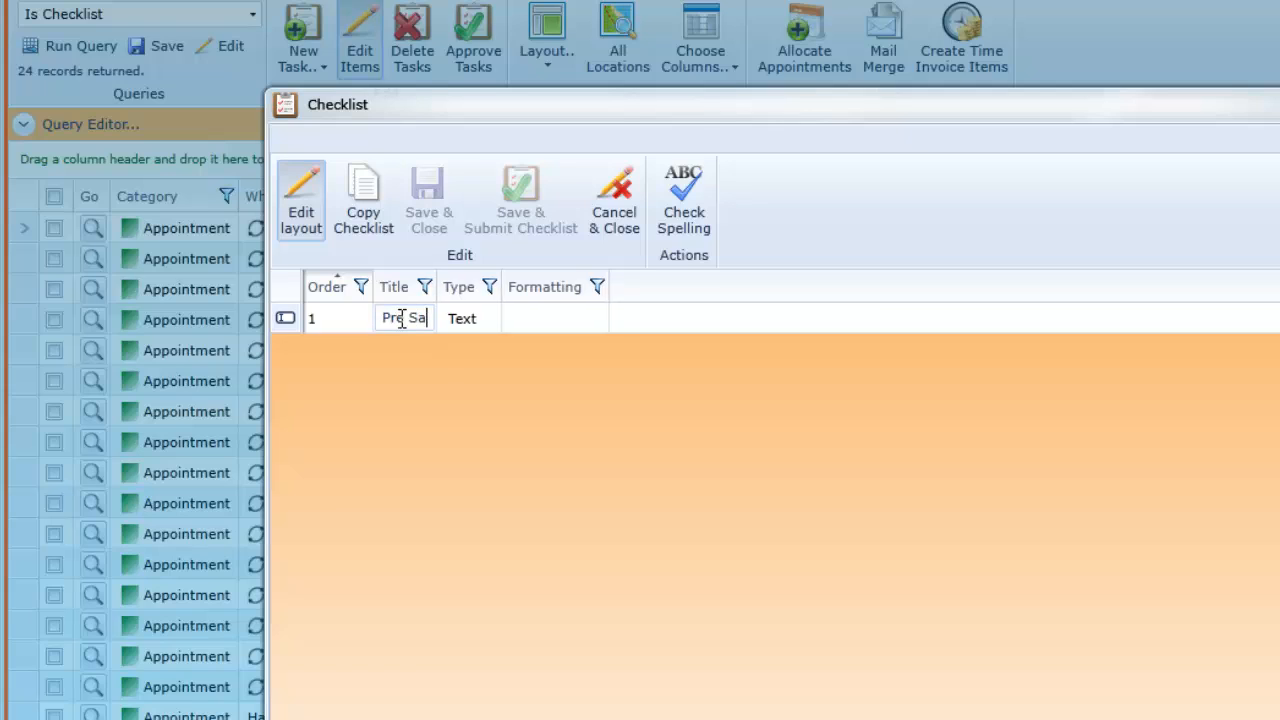
pyautogui.write('les Ch')
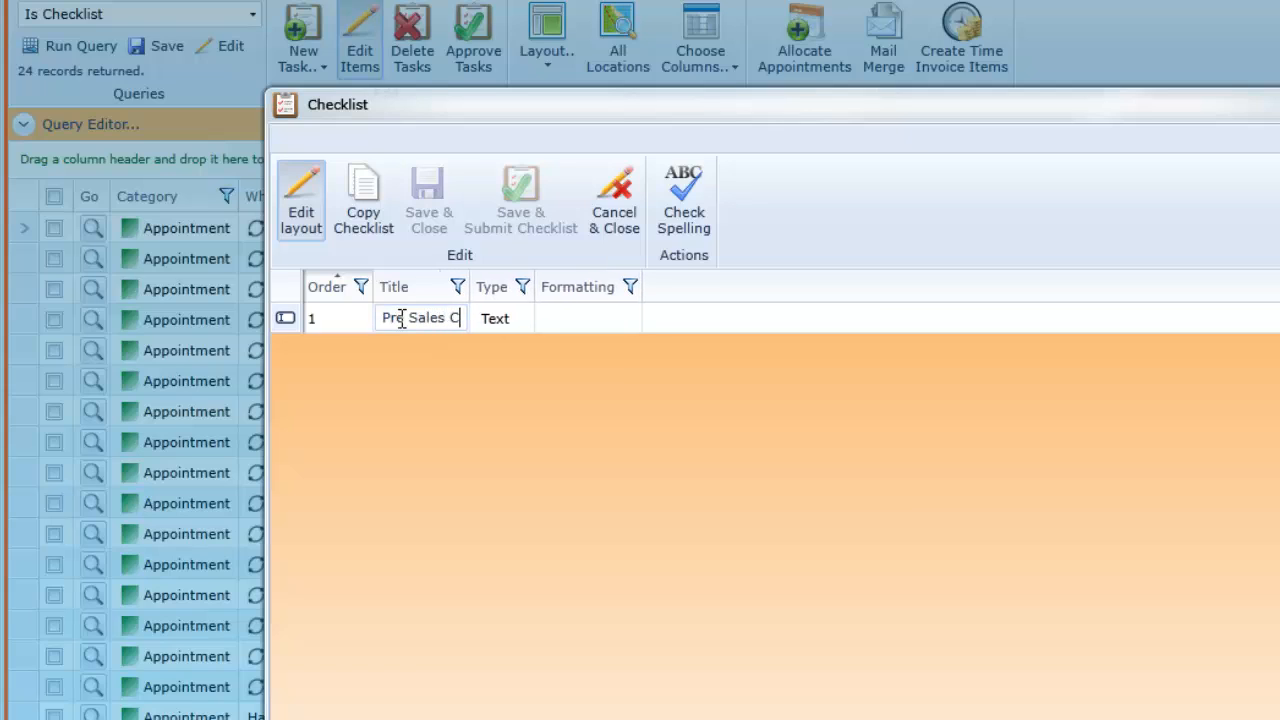
pyautogui.write('ecklist')
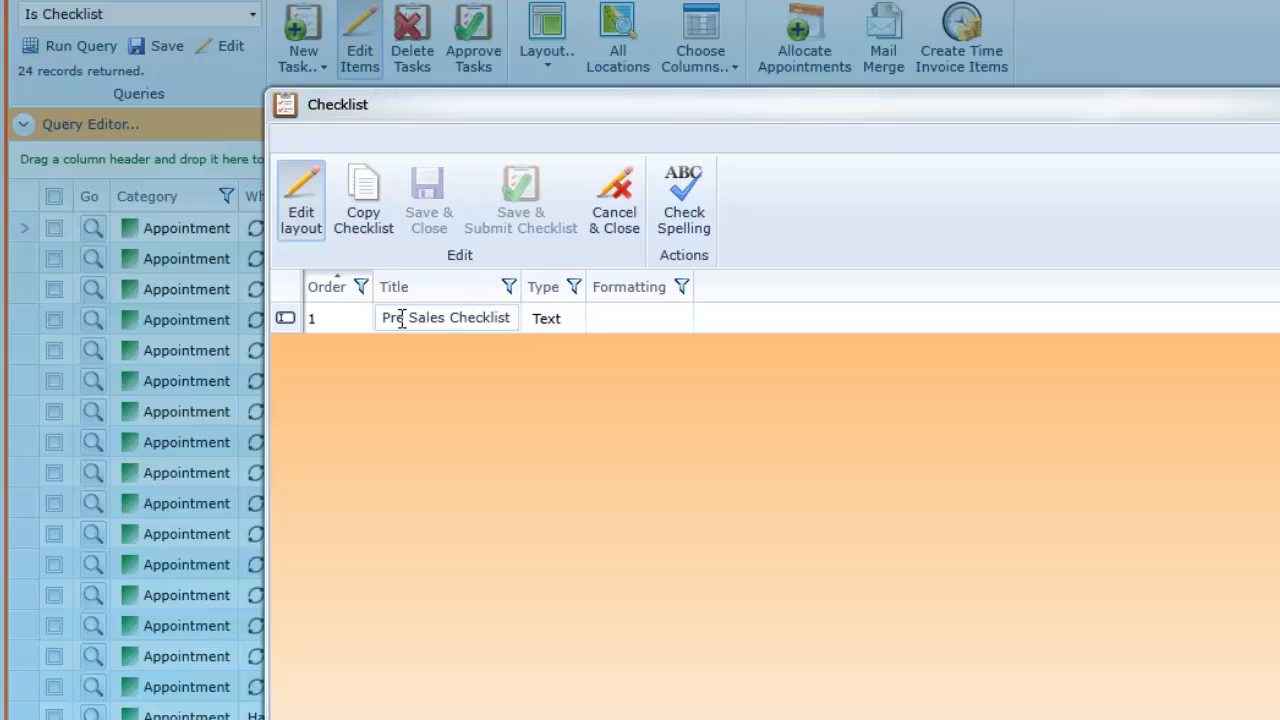
# - Set the Pre Sales Checklist item's type to Group Heading and remove the extra blank item with order 2
pyautogui.click(569, 321)
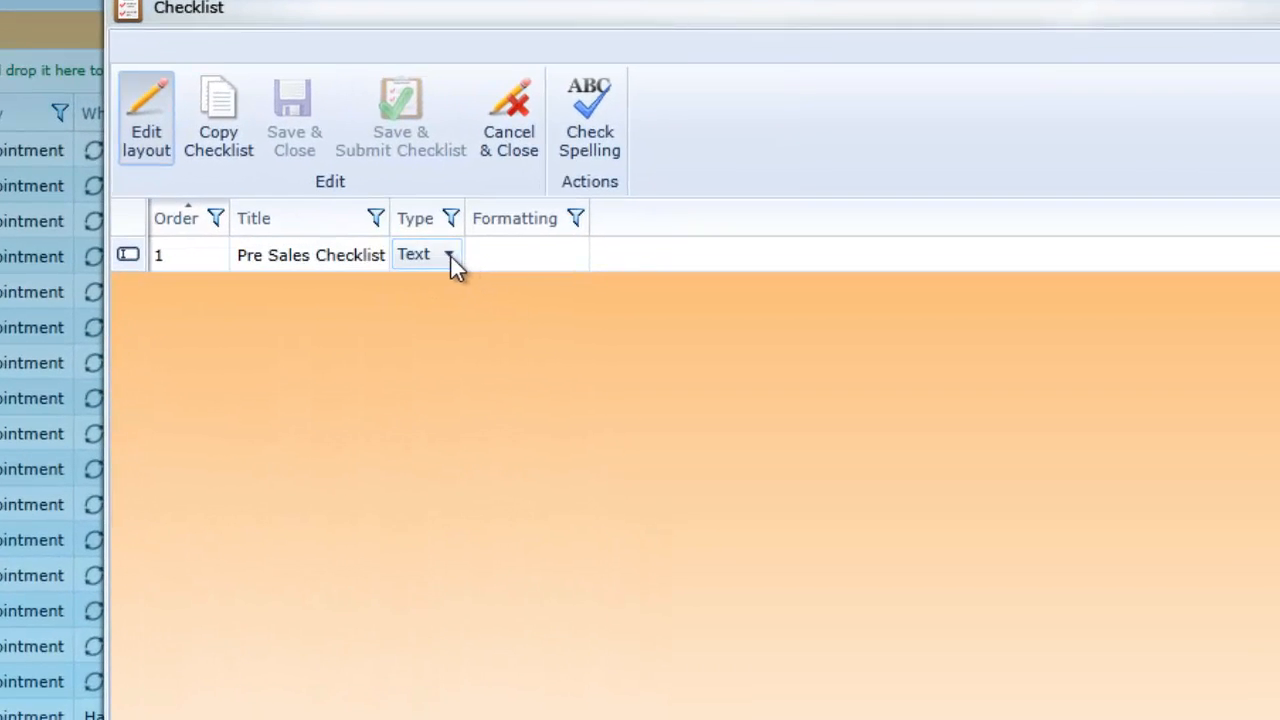
pyautogui.click(450, 256)
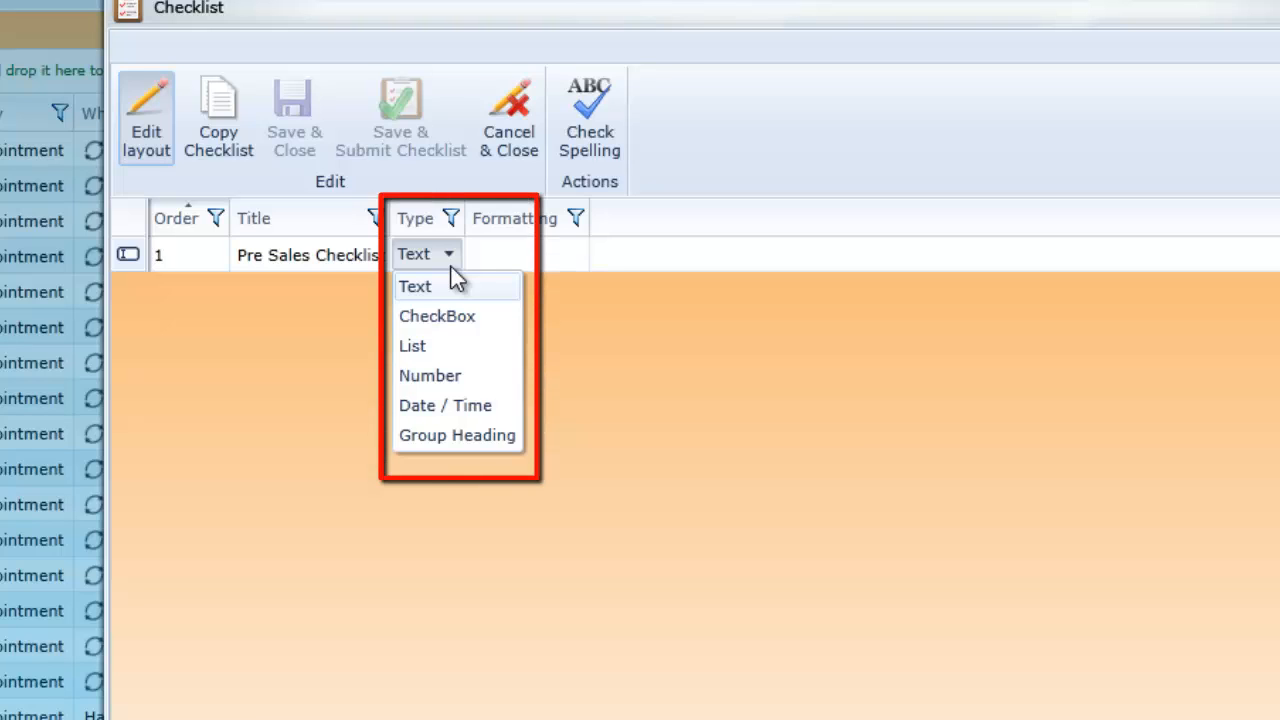
pyautogui.click(455, 437)
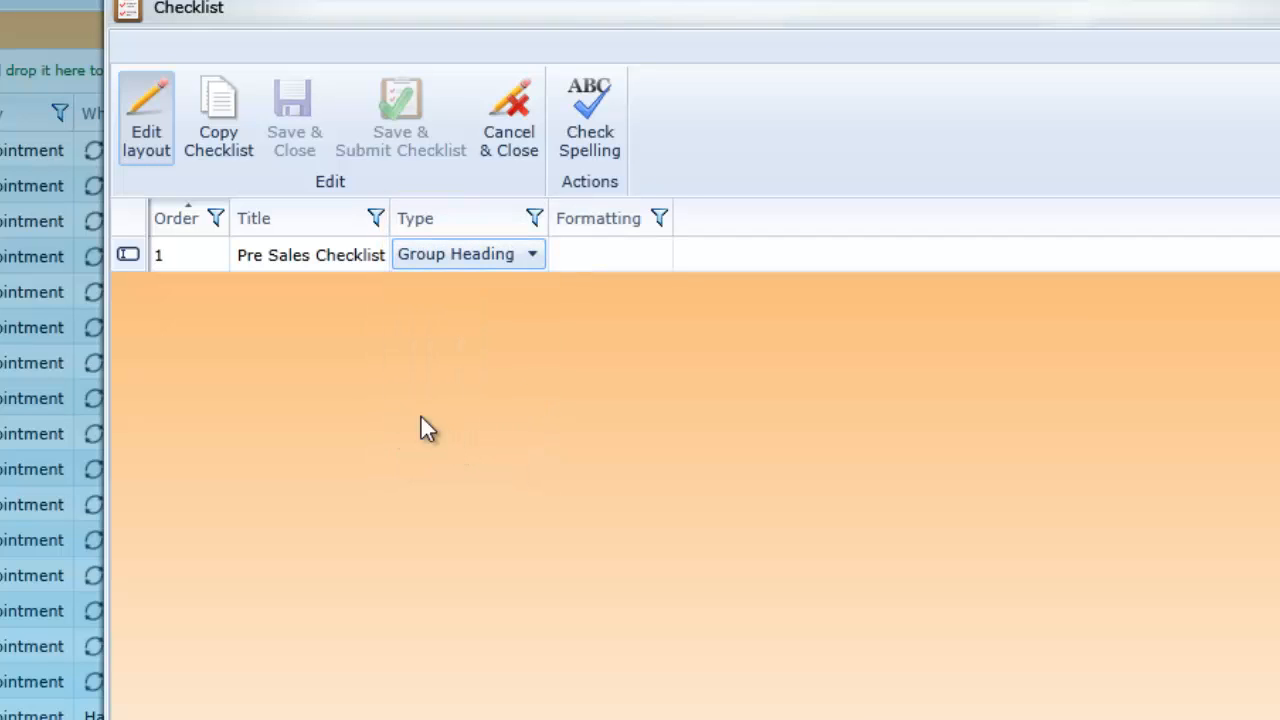
pyautogui.press('Return')
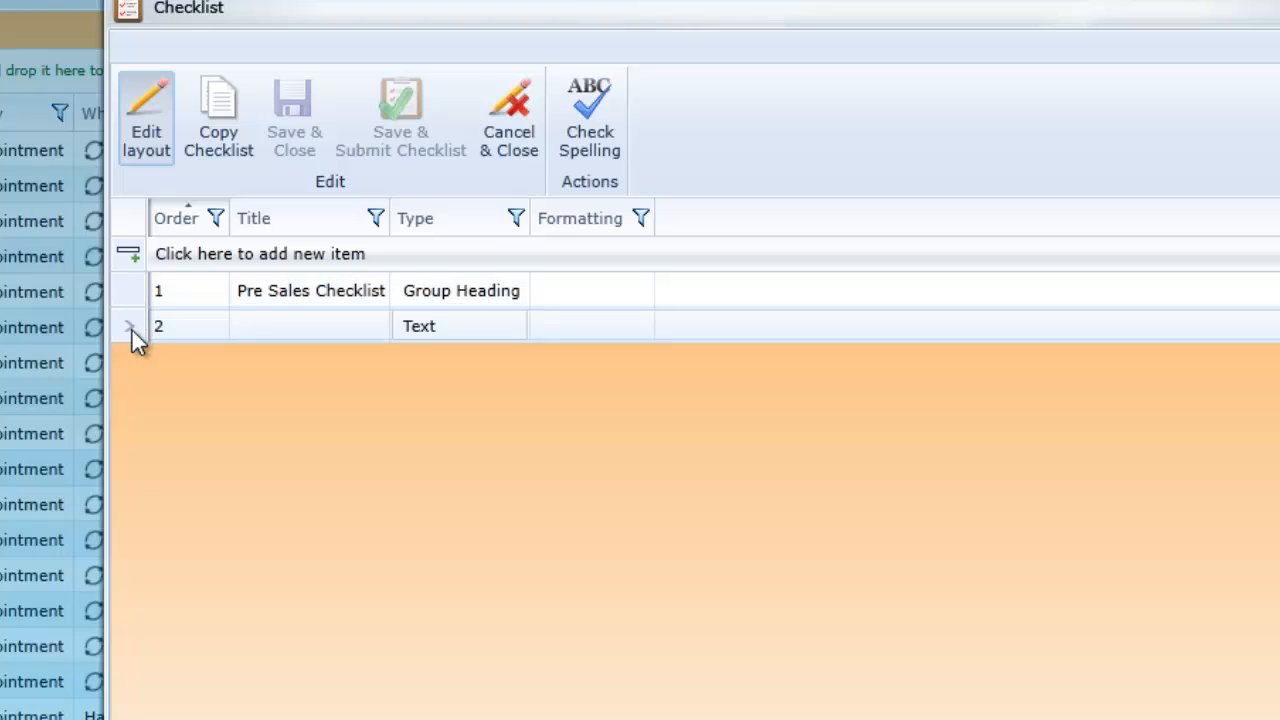
pyautogui.click(131, 328)
pyautogui.press('Delete')
# - Add a checklist layout item with order 2, the title Motor Type and the type List
pyautogui.click(206, 254)
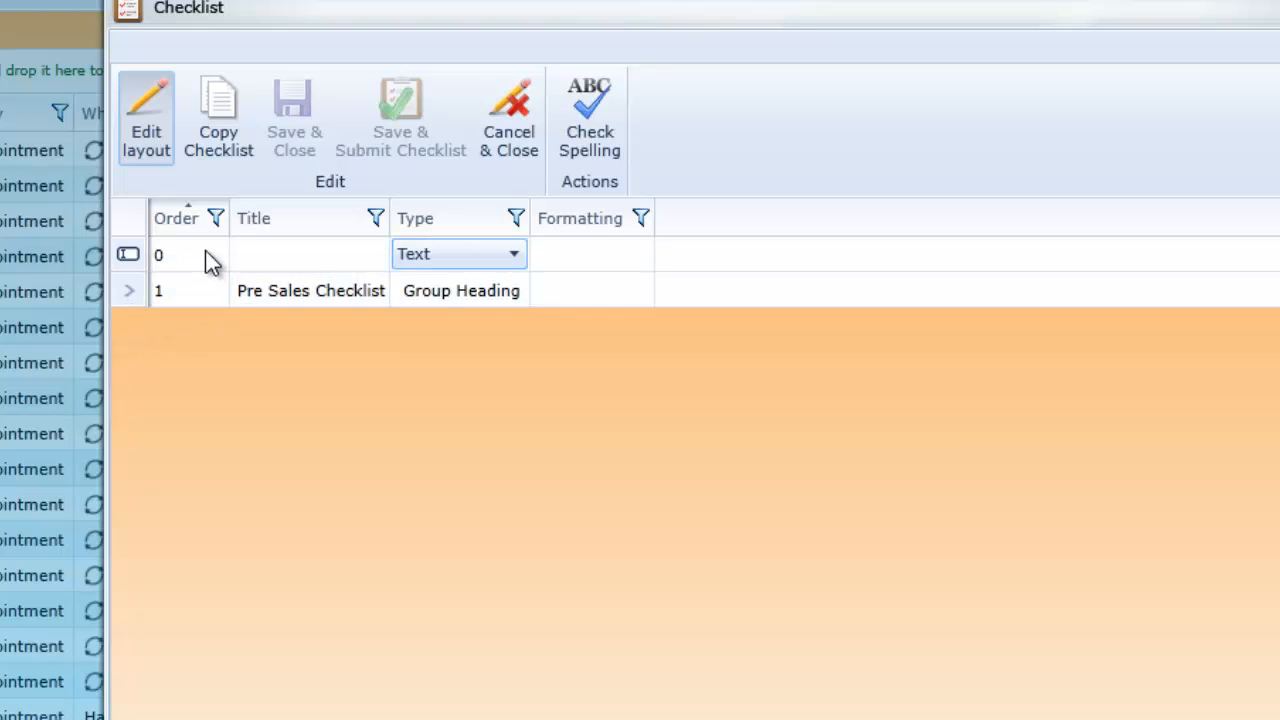
pyautogui.write('2')
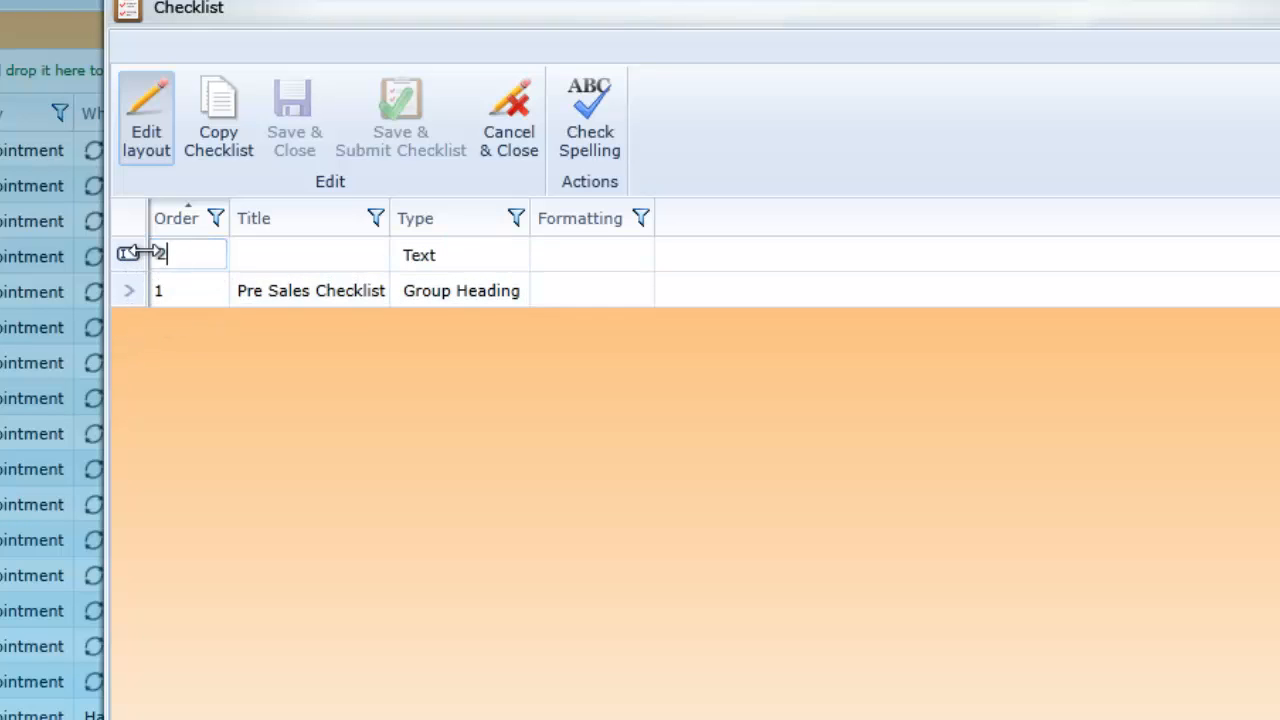
pyautogui.click(290, 257)
pyautogui.write('Motor Type')
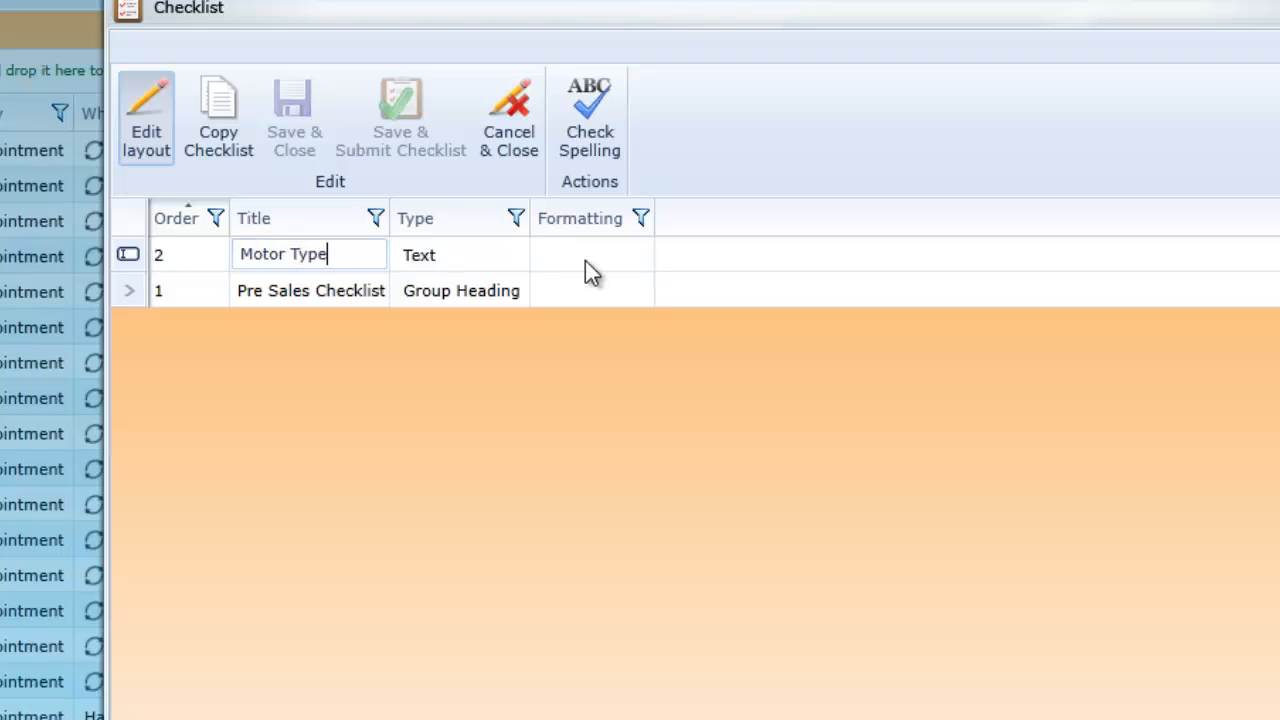
pyautogui.click(496, 256)
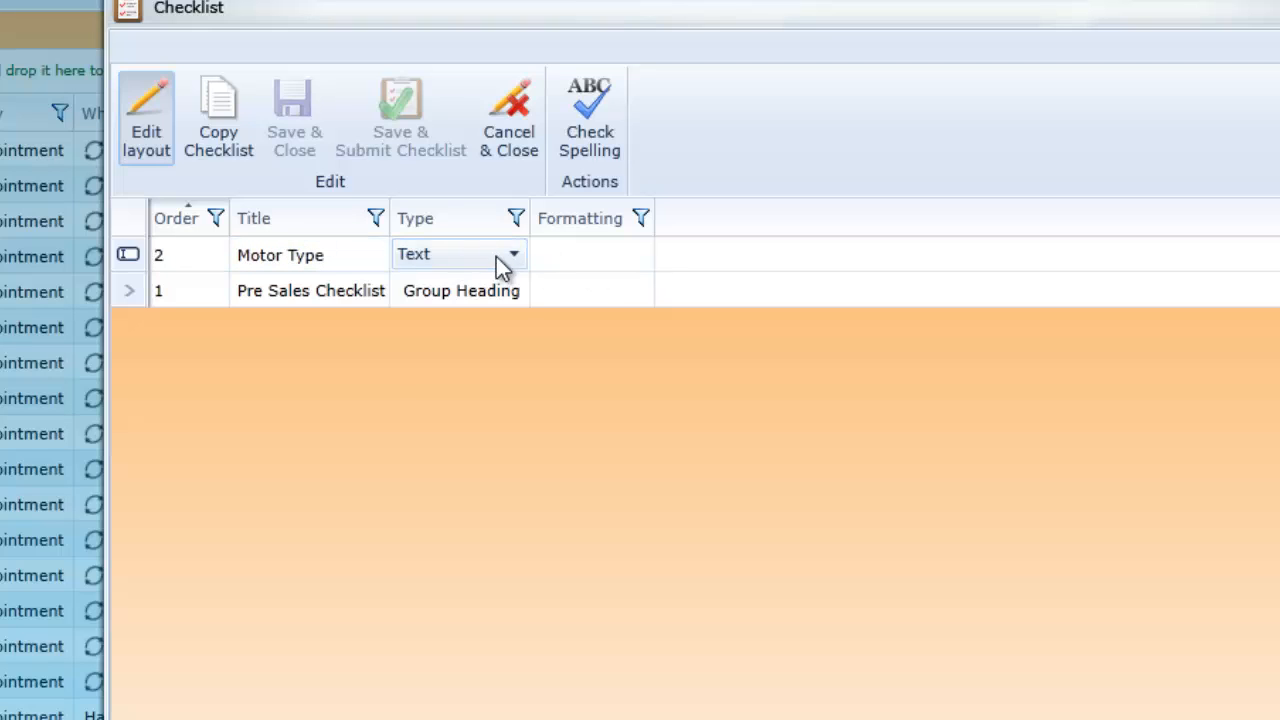
pyautogui.click(496, 258)
pyautogui.click(469, 354)
# - Set the Motor Type item's formatting to |Above Ground|Below Ground|Sliding|Other and commit the item
pyautogui.click(570, 255)
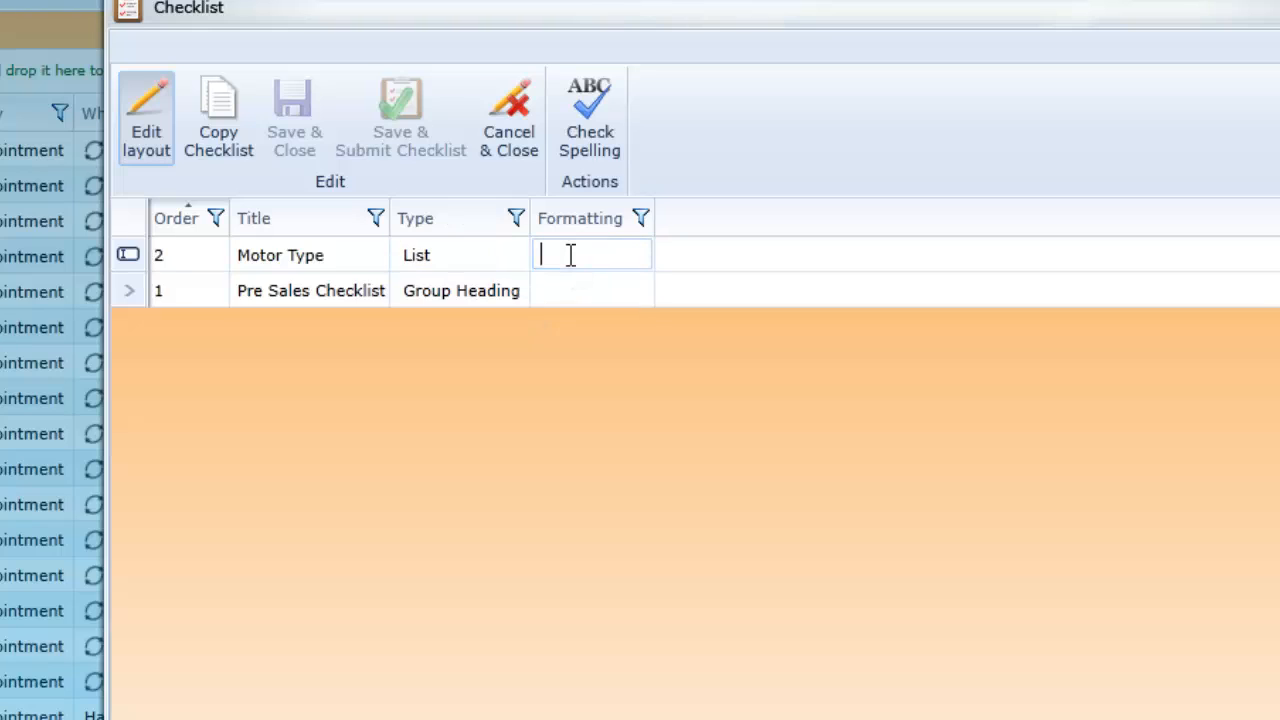
pyautogui.write('|Above Groun')
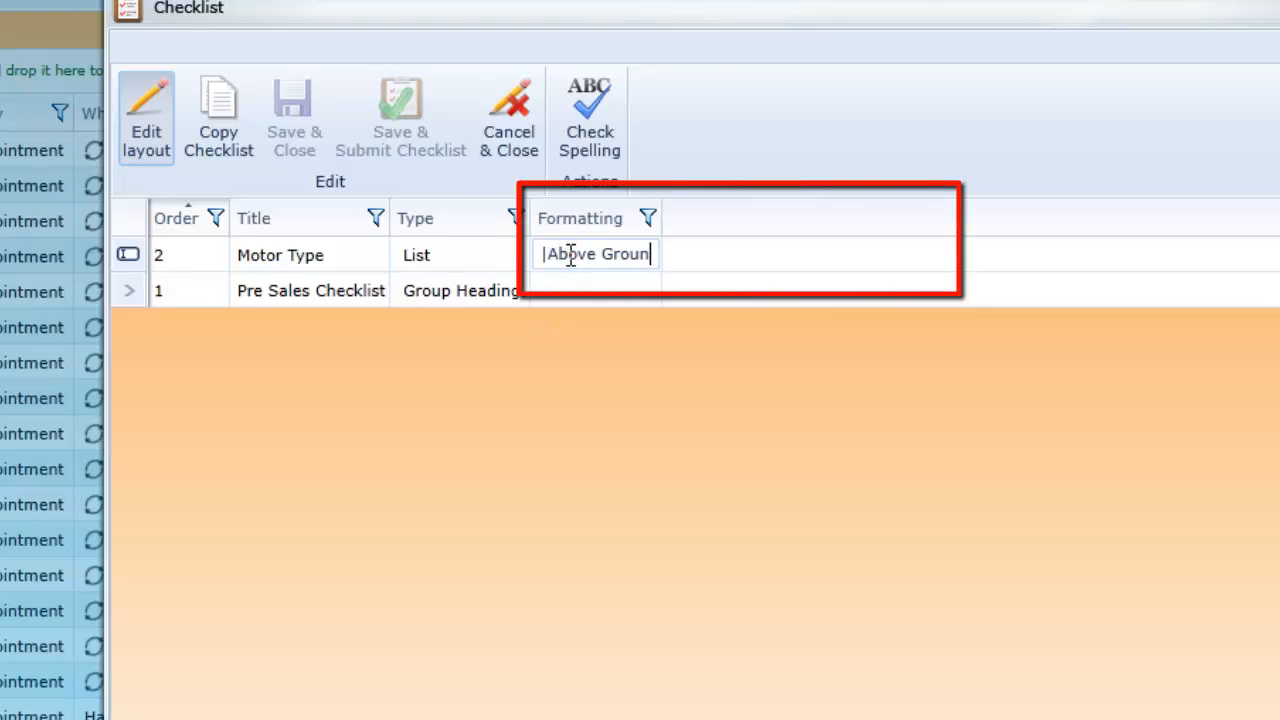
pyautogui.write('d|B')
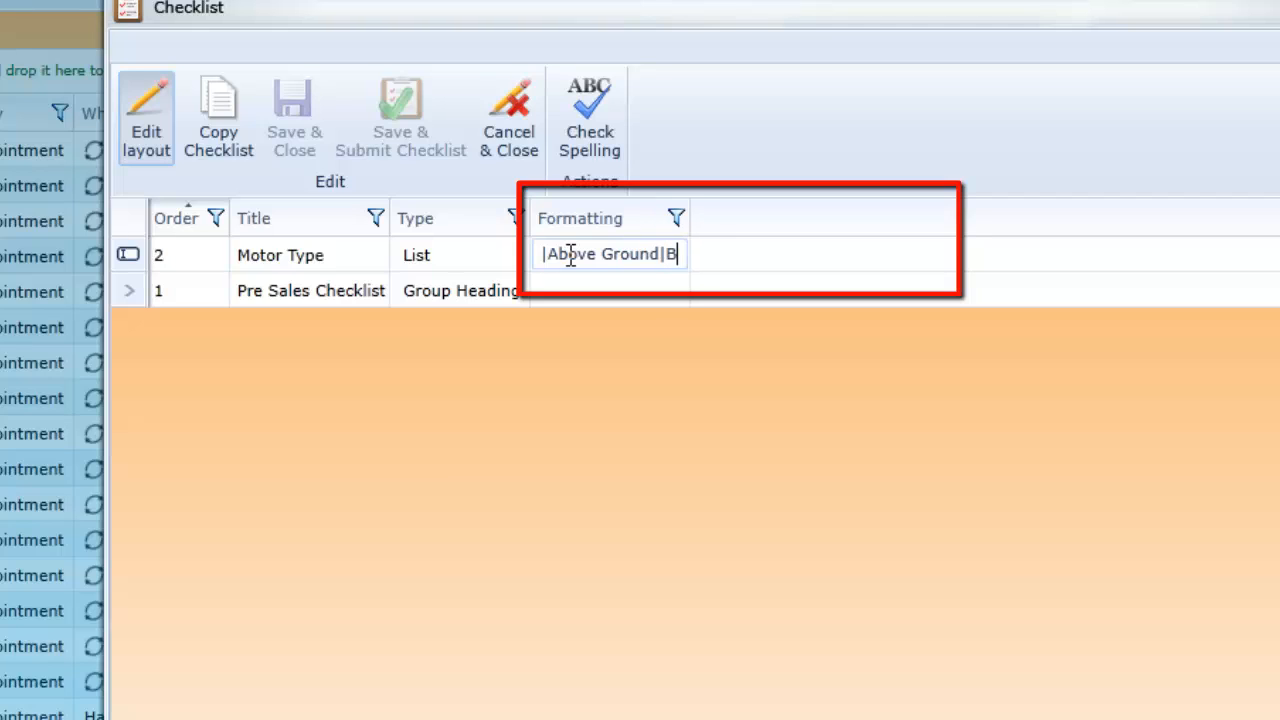
pyautogui.write('elow Groun')
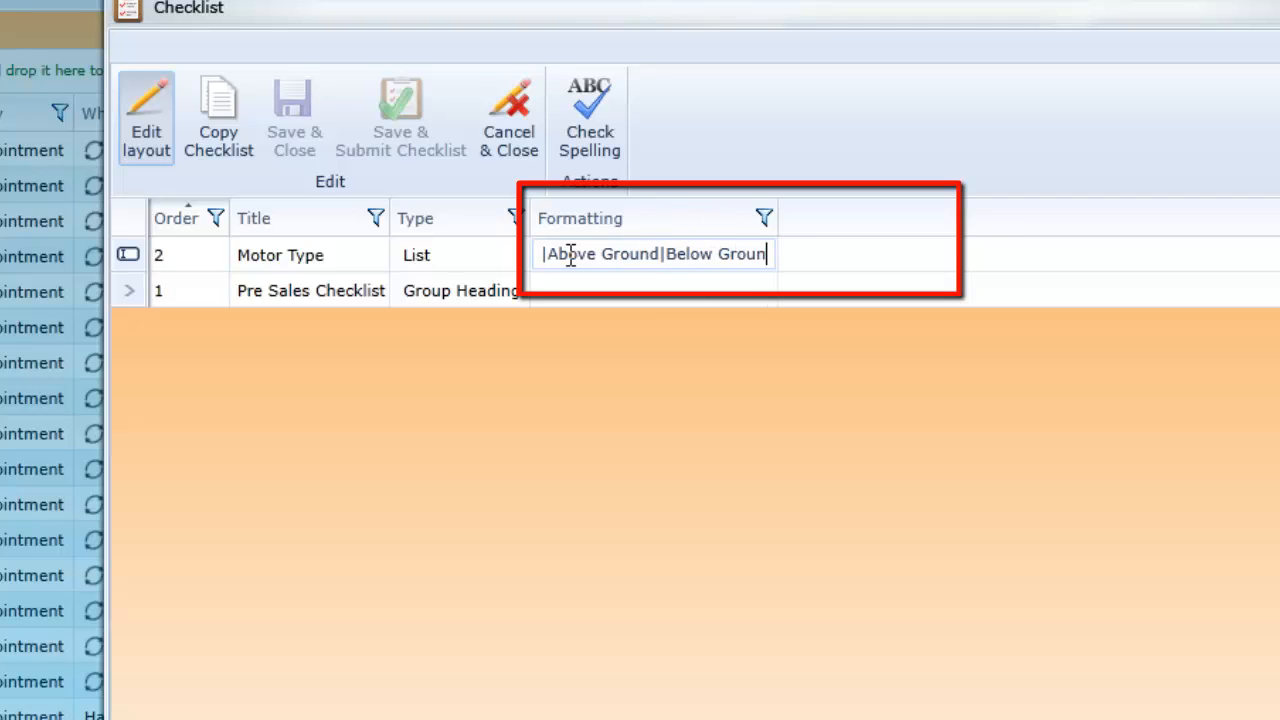
pyautogui.write('d|Sliding|Other')
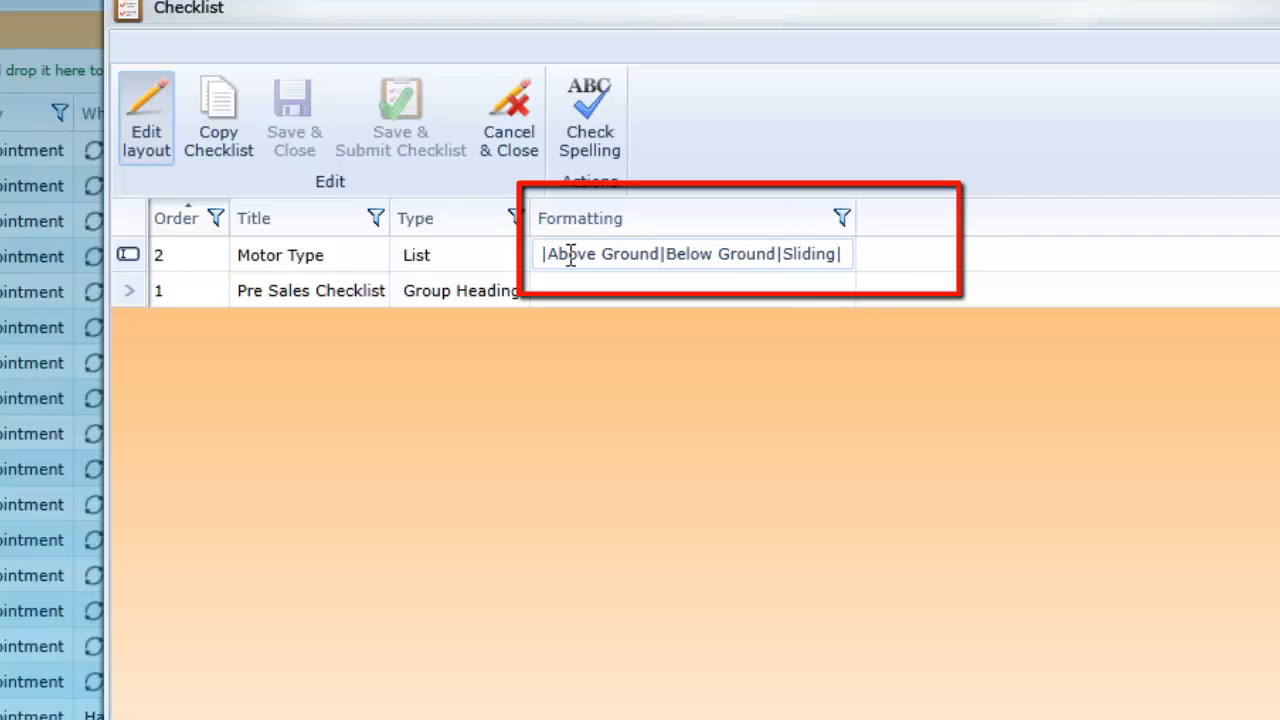
pyautogui.click(127, 254)
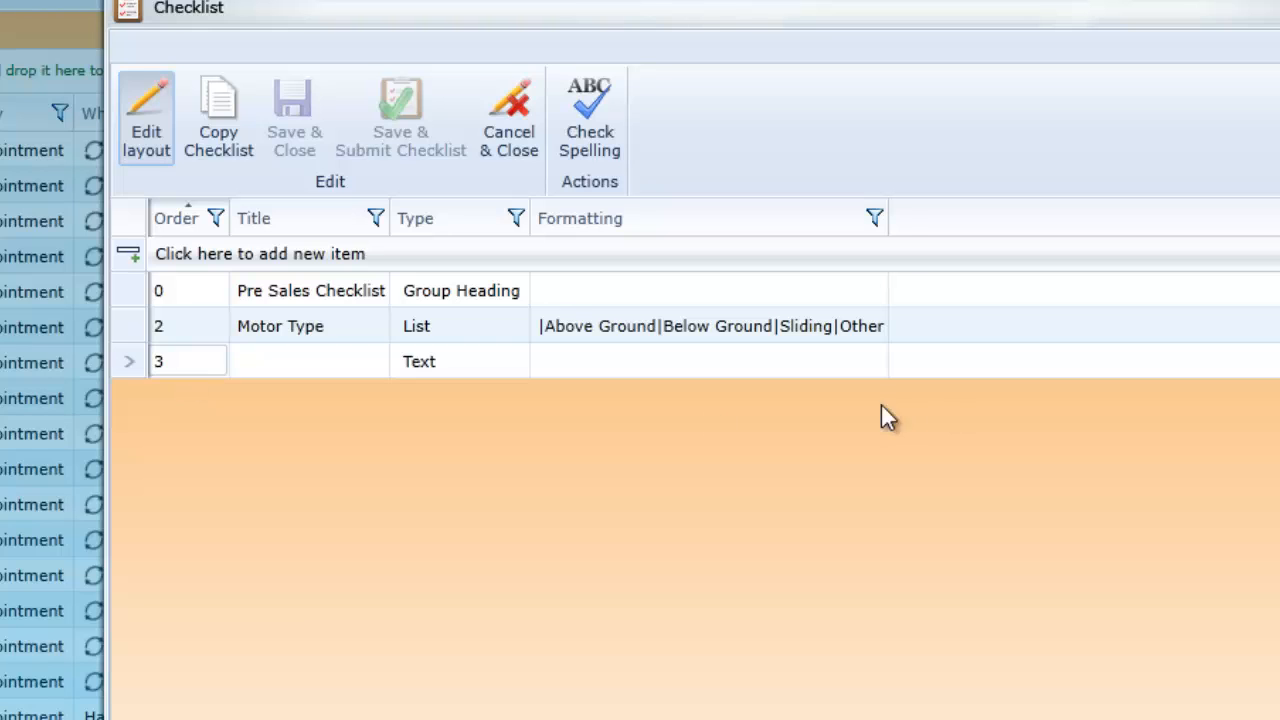
# - Title the blank item with order 3 Number of Keyfobs, set its type to List and its formatting to |1|2|3|4|5|6
pyautogui.click(258, 363)
pyautogui.write('Num')
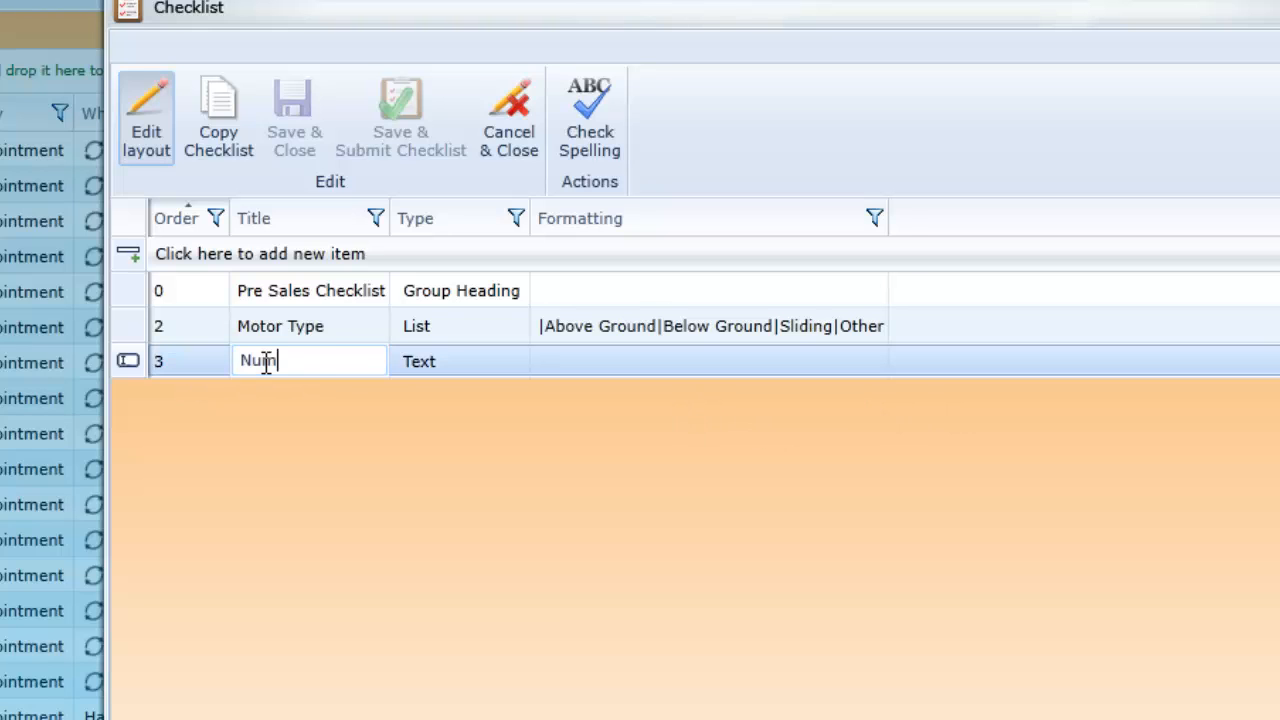
pyautogui.write('ber of Keyfobs')
pyautogui.click(490, 361)
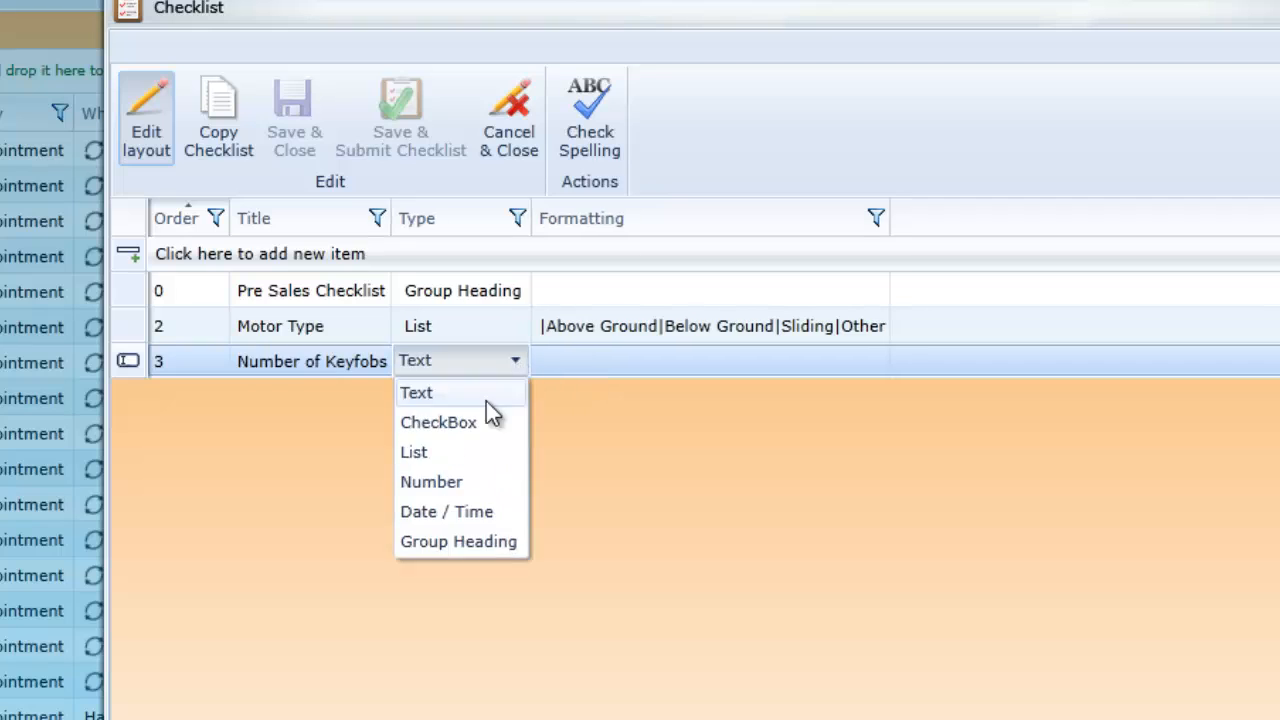
pyautogui.click(414, 451)
pyautogui.click(569, 363)
pyautogui.write('|1|2|3|4|5|6')
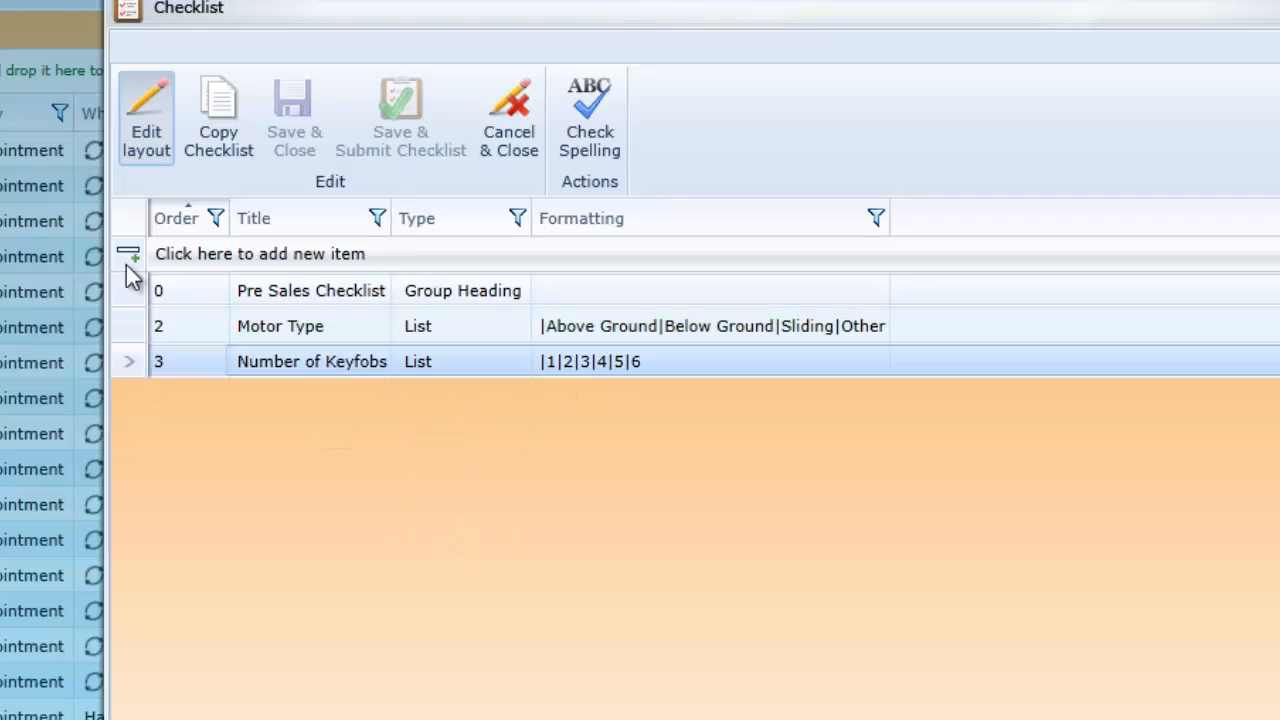
# - Add a List item with order 4, the title Connection Type and the formatting |Wired|Wireless
pyautogui.click(194, 254)
pyautogui.write('4')
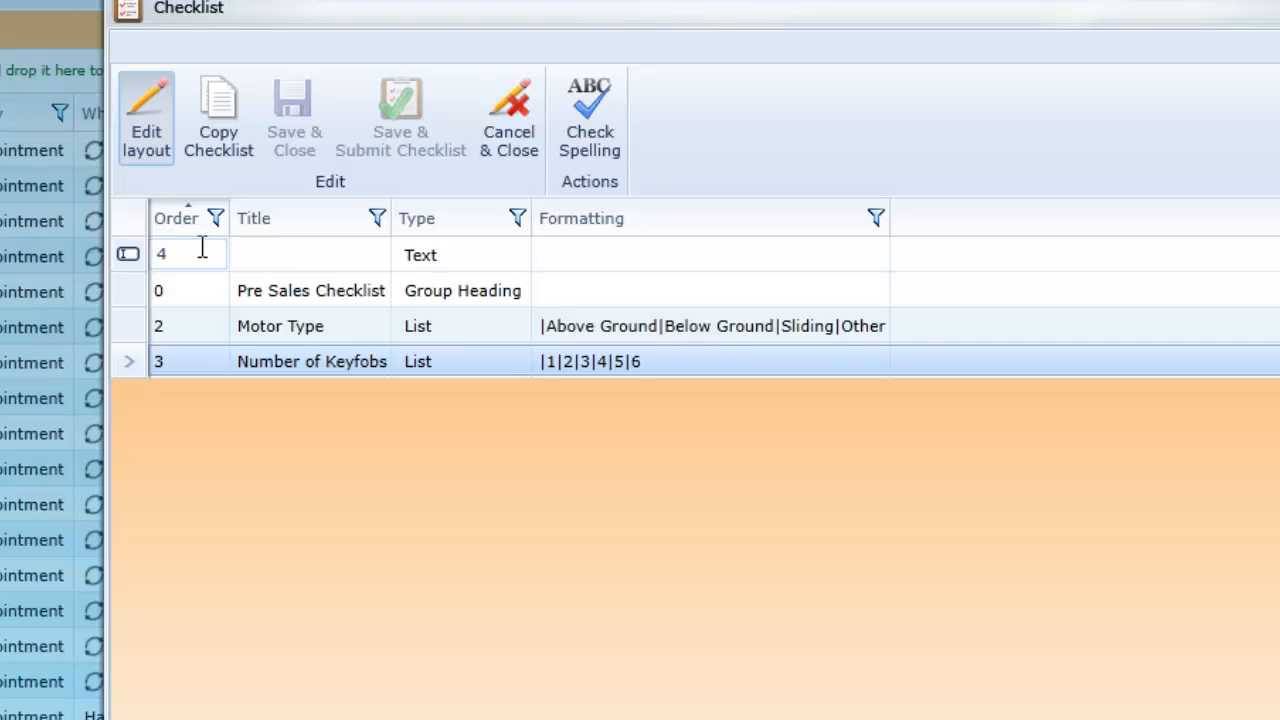
pyautogui.click(268, 254)
pyautogui.write('Connection Type')
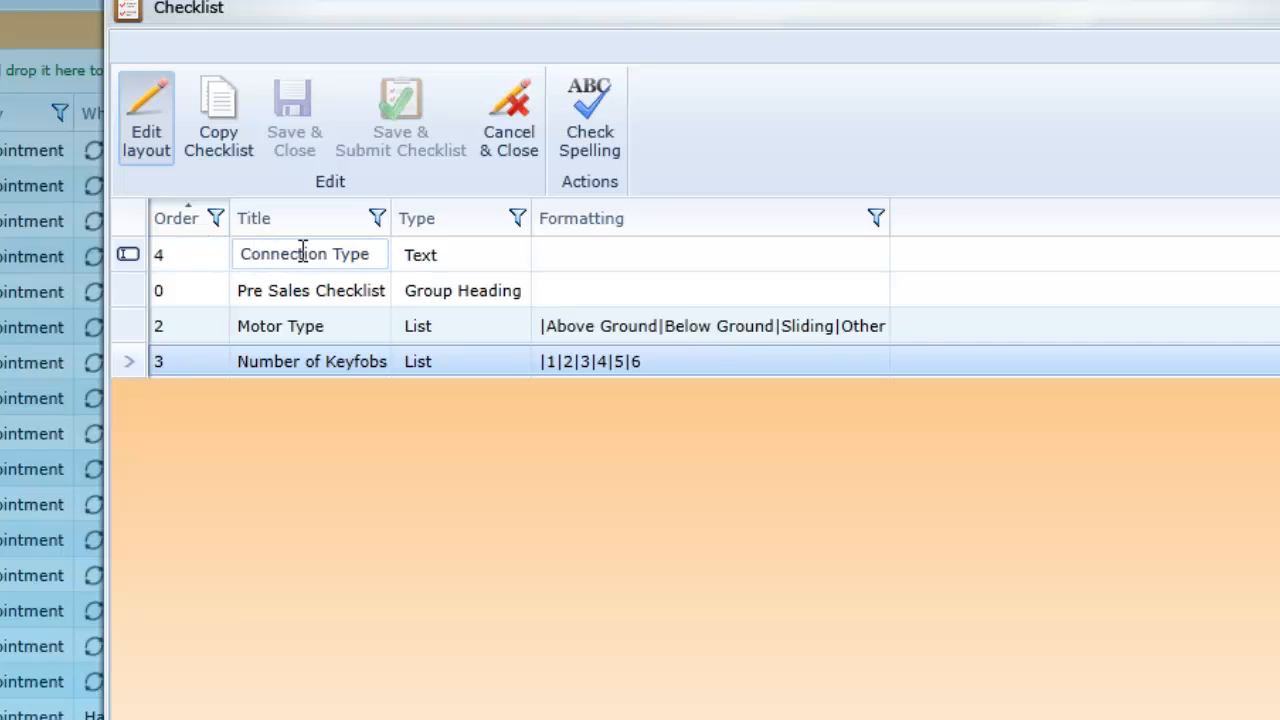
pyautogui.click(480, 254)
pyautogui.click(414, 345)
pyautogui.click(617, 254)
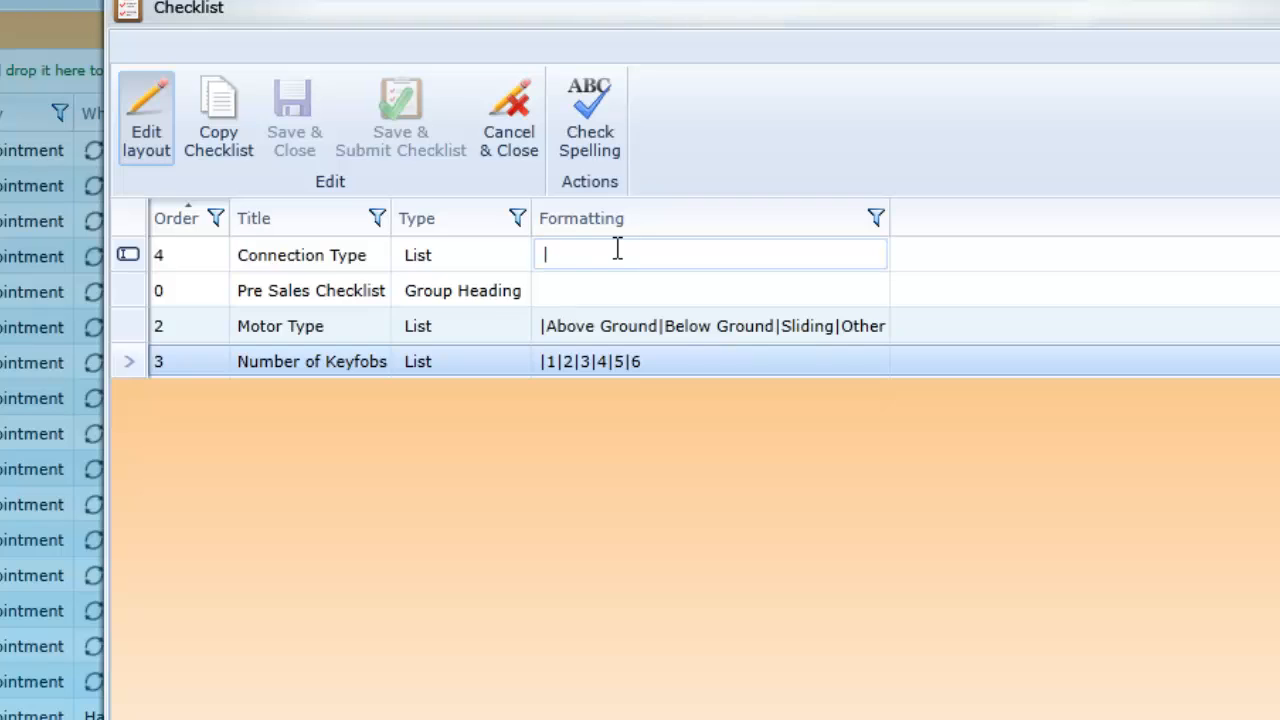
pyautogui.write('|Wired|Wireless')
pyautogui.press('Return')
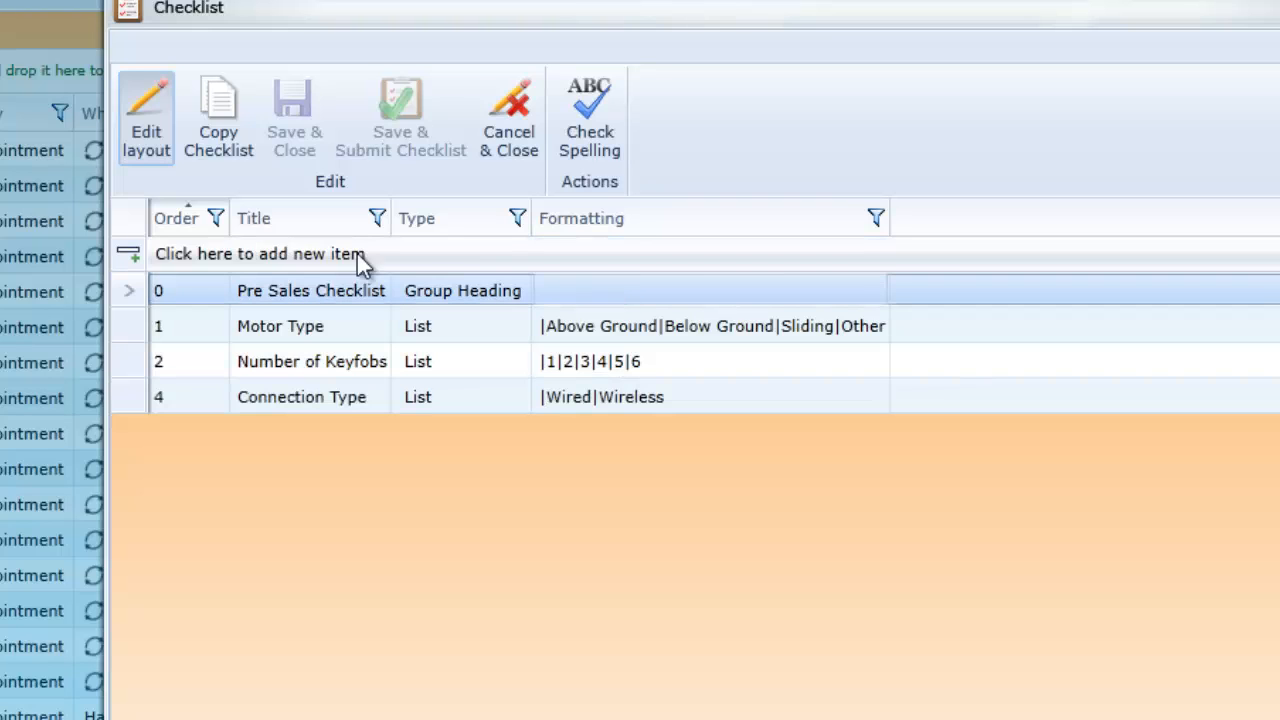
# - Add a Text item with order 5 and the title Gate Notes
pyautogui.click(201, 253)
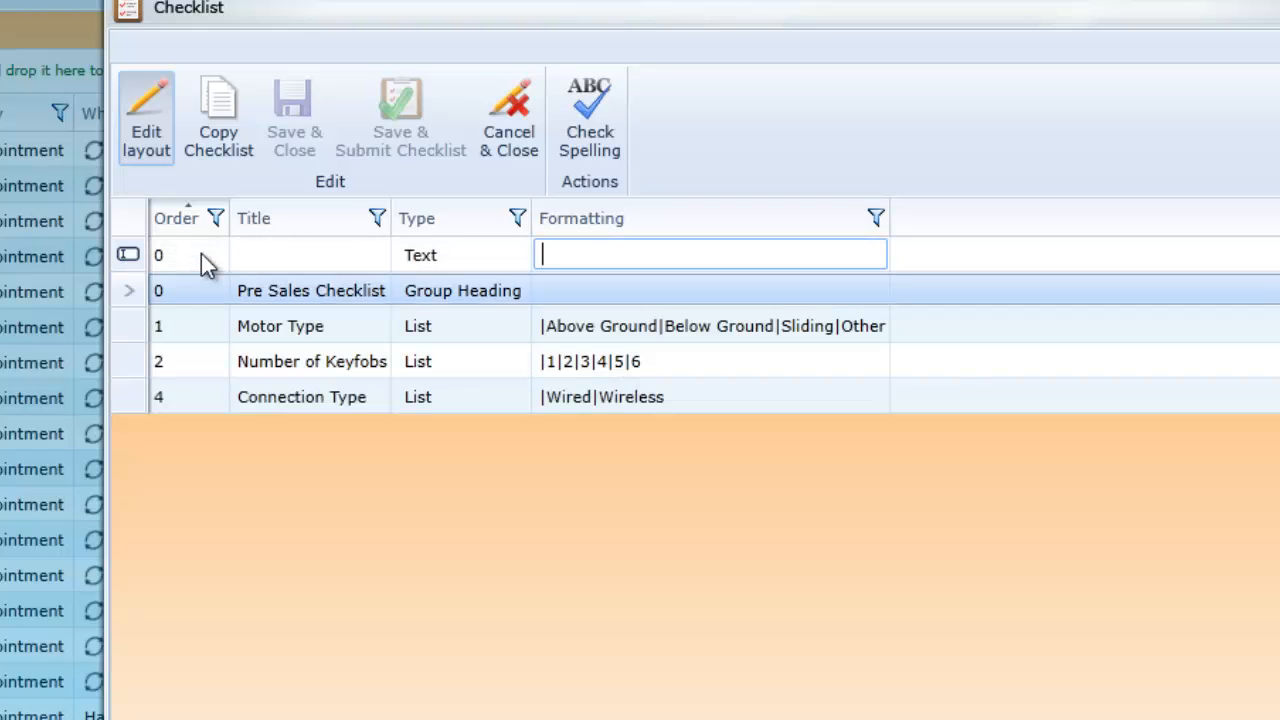
pyautogui.click(251, 261)
pyautogui.write('Gate Notes')
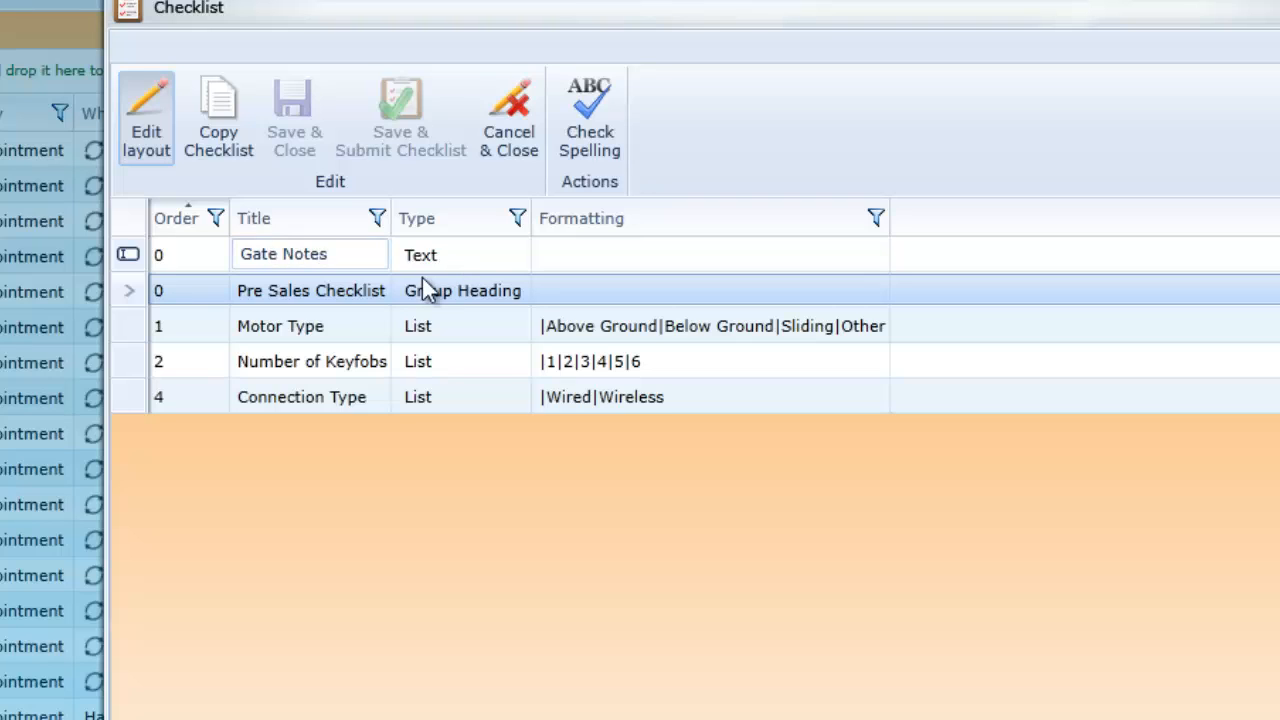
pyautogui.press('Return')
# - Add a CheckBox item with order 6 and the title Audio?
pyautogui.click(189, 254)
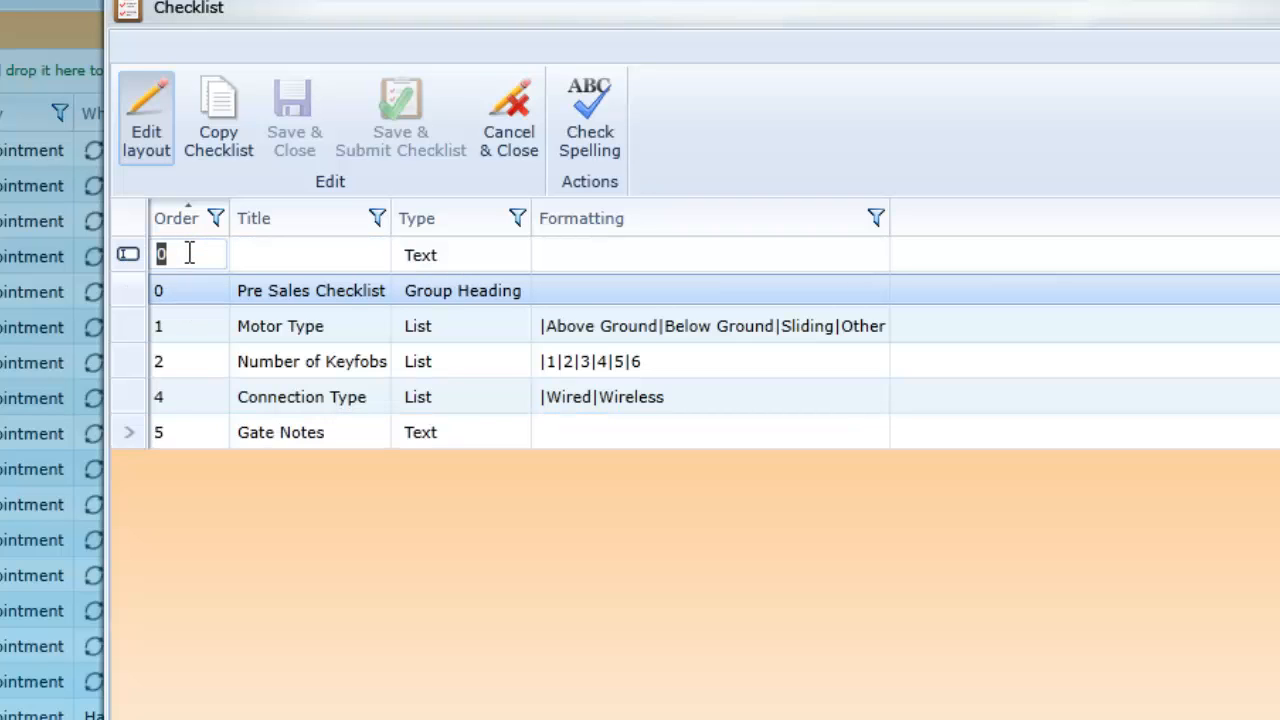
pyautogui.write('6')
pyautogui.click(274, 254)
pyautogui.write('Audio')
pyautogui.write('?')
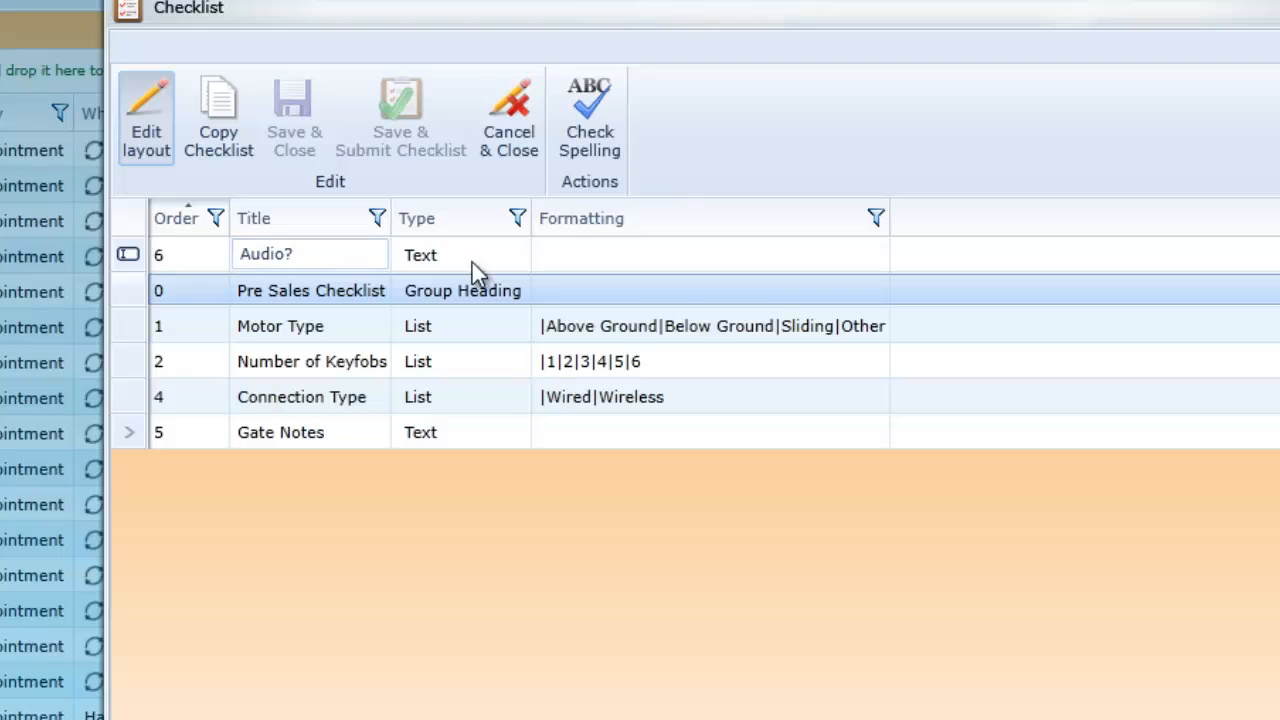
pyautogui.click(472, 262)
pyautogui.click(491, 312)
pyautogui.press('Return')
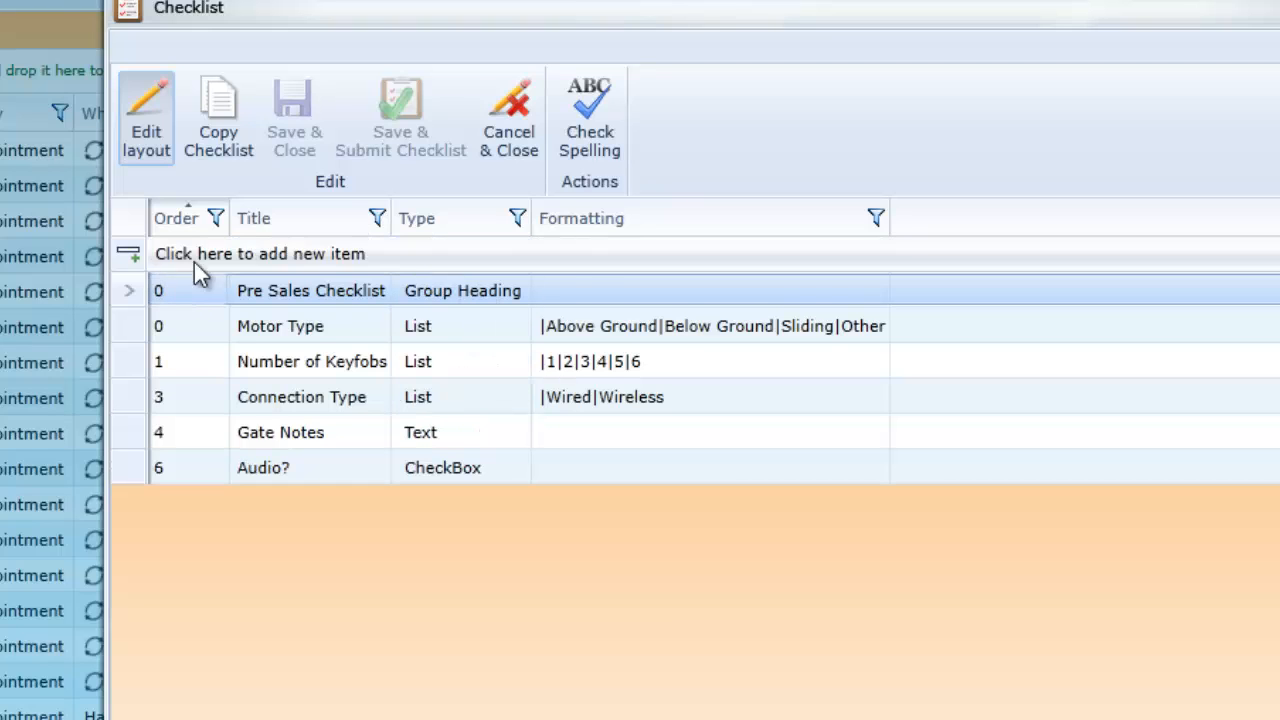
# - Add a Text item with order 7, the title Comments and the formatting Multi Line
pyautogui.click(314, 252)
pyautogui.write('Comments')
pyautogui.press('Tab')
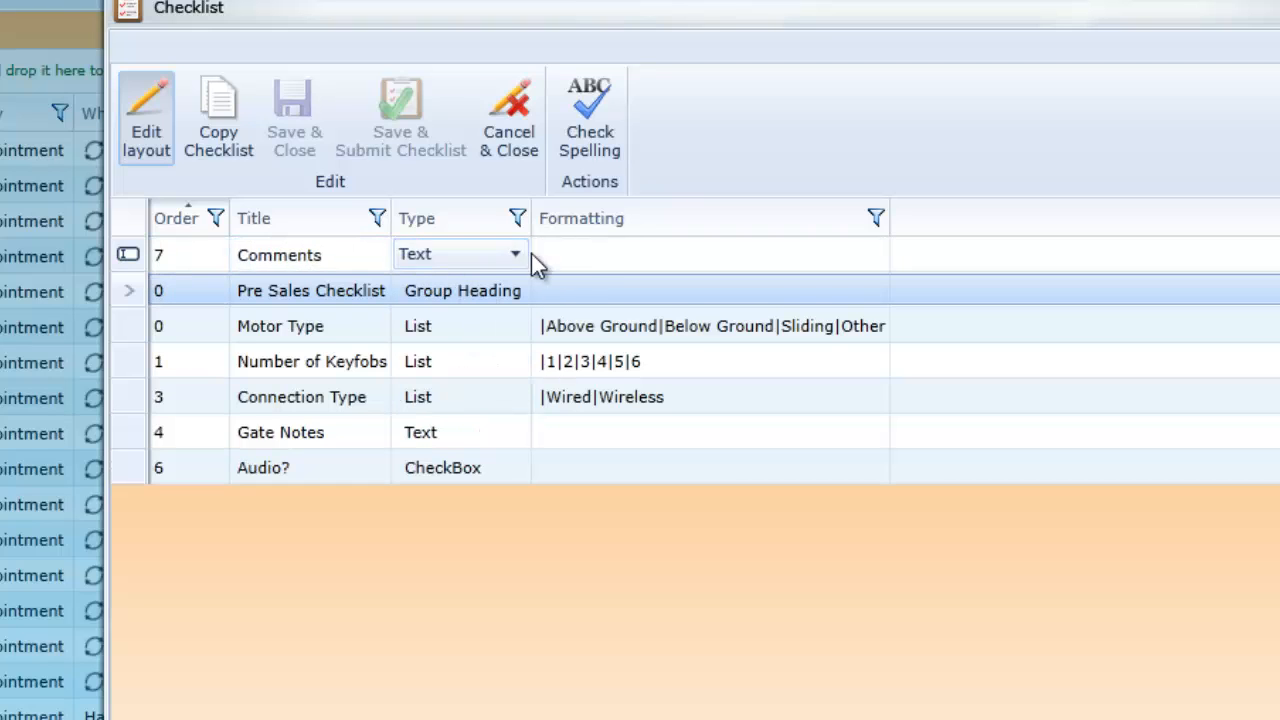
pyautogui.click(560, 251)
pyautogui.write('M')
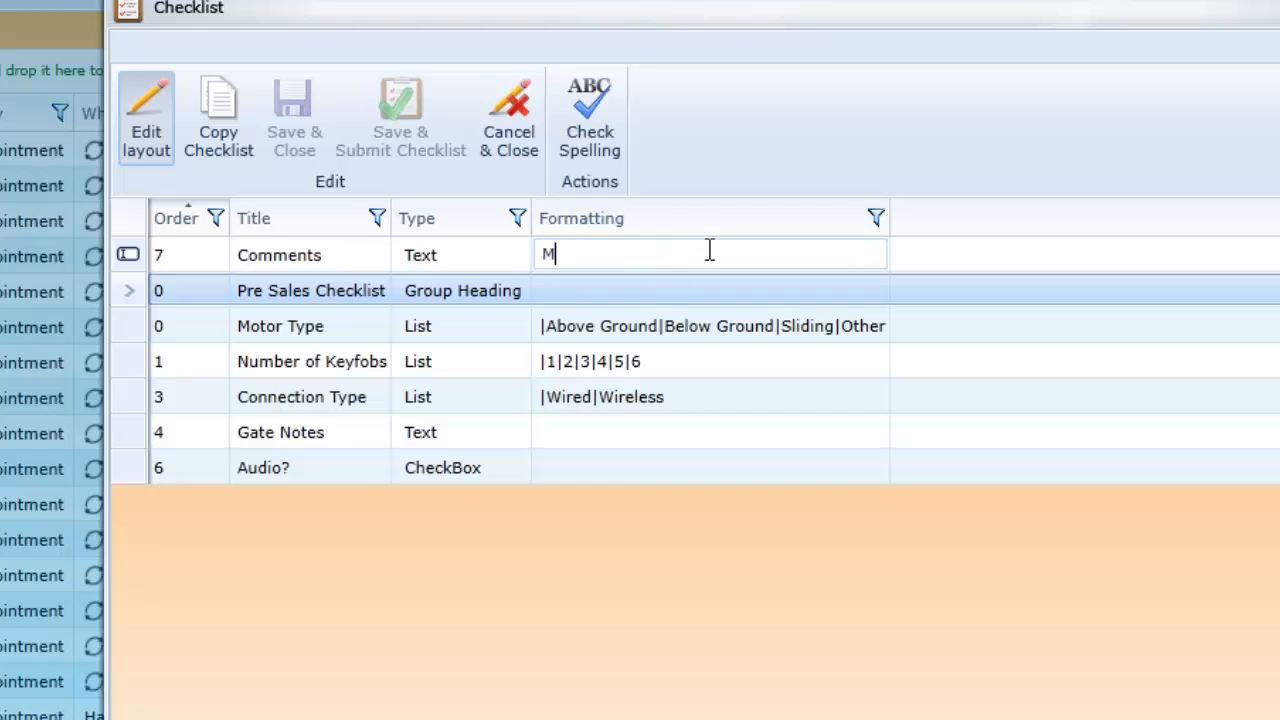
pyautogui.write('ukulti Line')
pyautogui.press('Return')
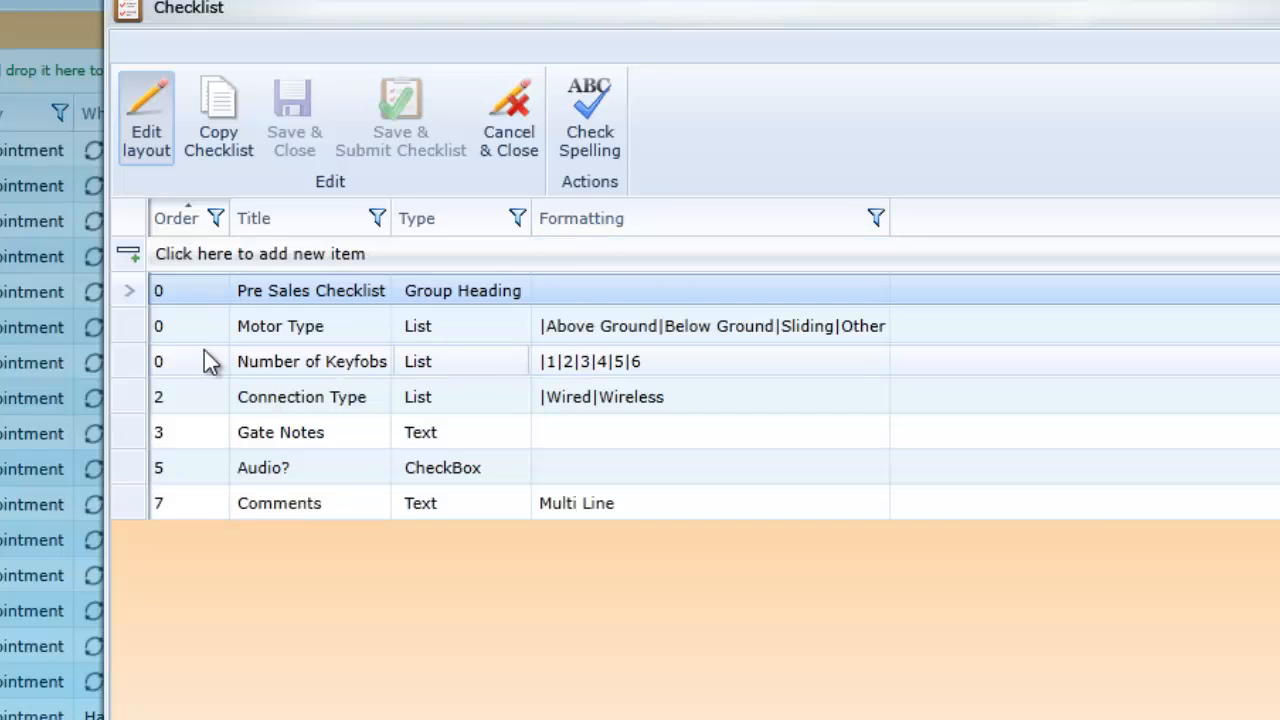
# - Set the Pre Sales Checklist item's order to 1
pyautogui.click(163, 324)
pyautogui.click(193, 290)
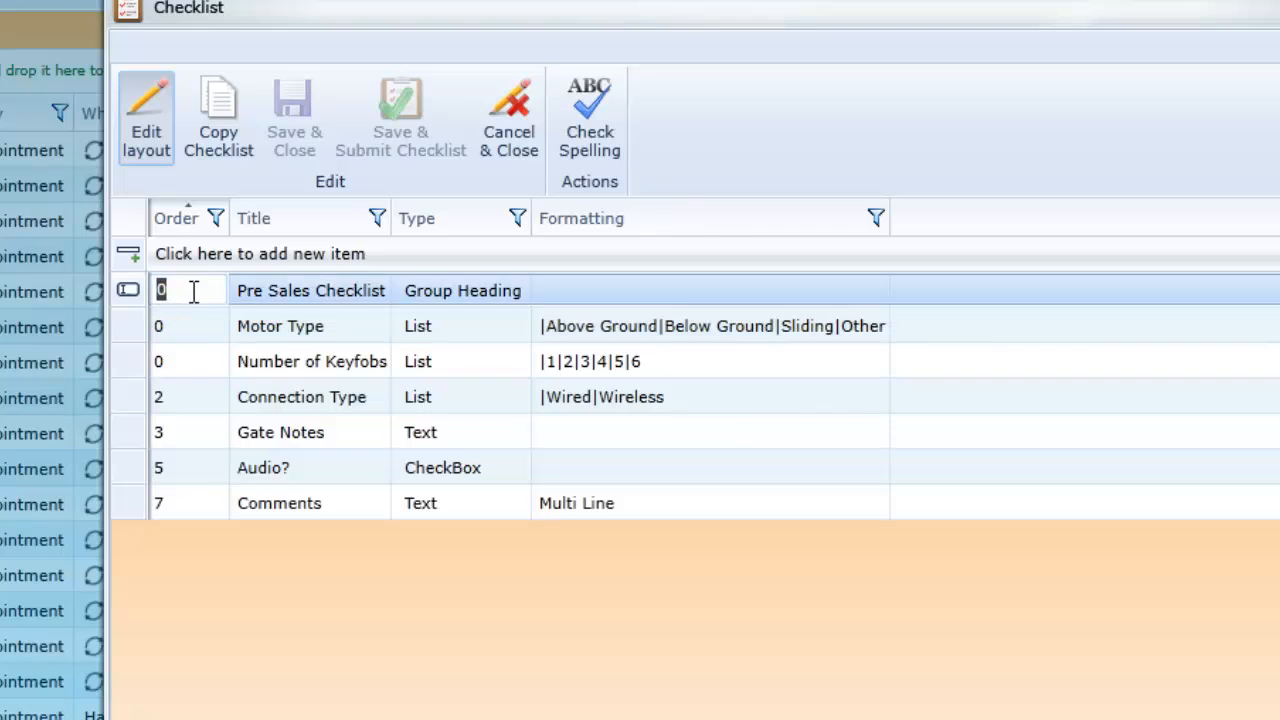
pyautogui.write('1')
pyautogui.click(189, 326)
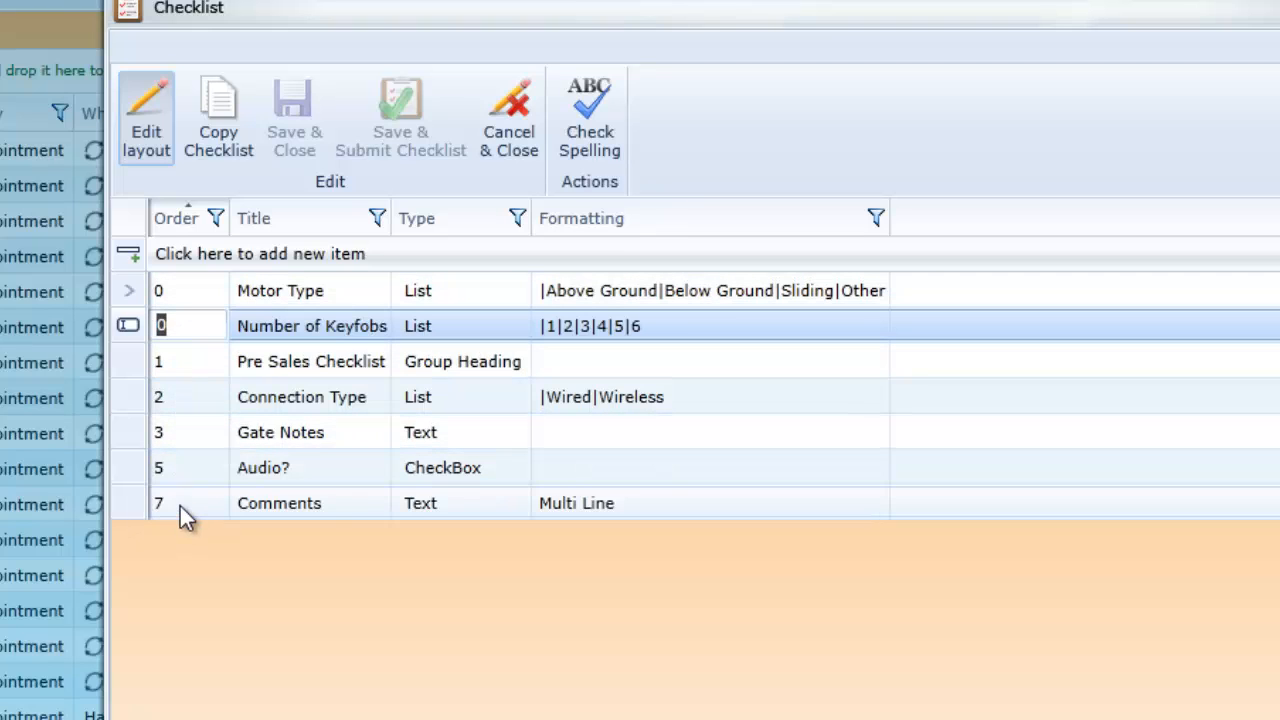
# - Renumber the checklist items so that Audio? has order 6, Gate Notes order 5 and Connection Type order 4
pyautogui.click(176, 469)
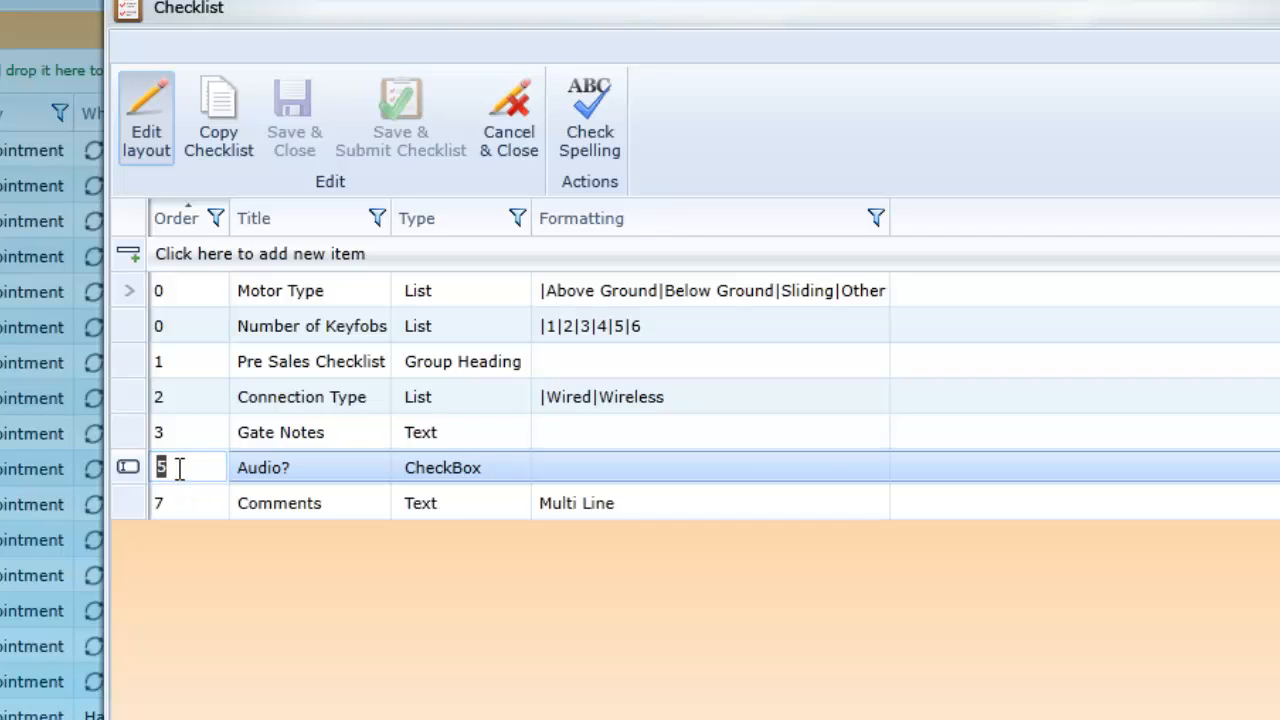
pyautogui.write('6')
pyautogui.click(172, 431)
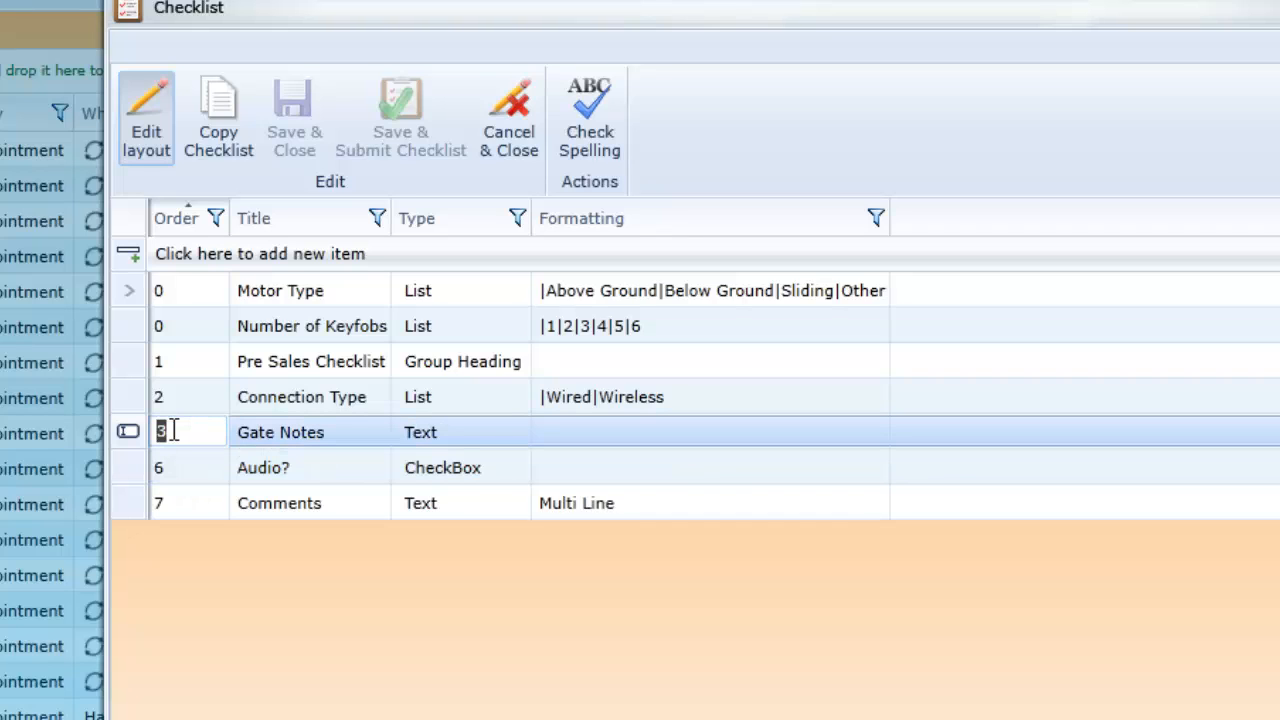
pyautogui.write('5')
pyautogui.click(172, 397)
pyautogui.write('4')
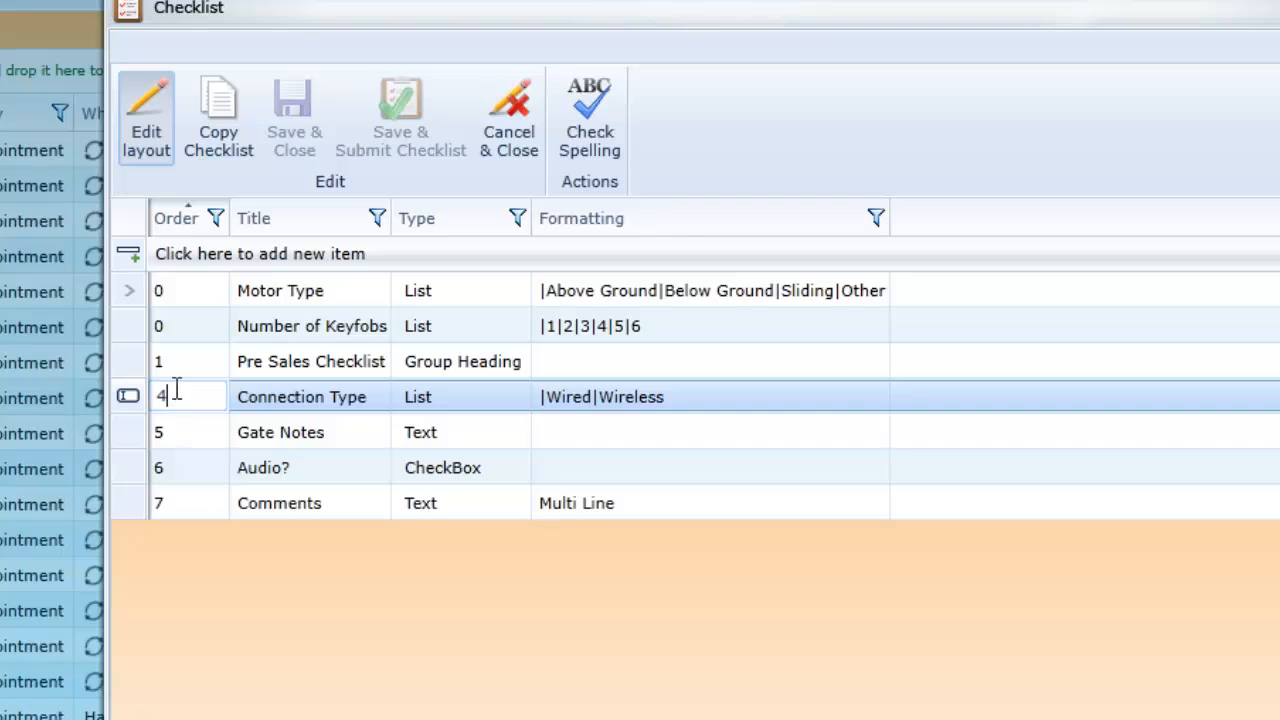
# - Set the order of Pre Sales Checklist to 3, Number of Keyfobs to 2 and Motor Type to 1
pyautogui.click(166, 362)
pyautogui.write('3')
pyautogui.click(168, 328)
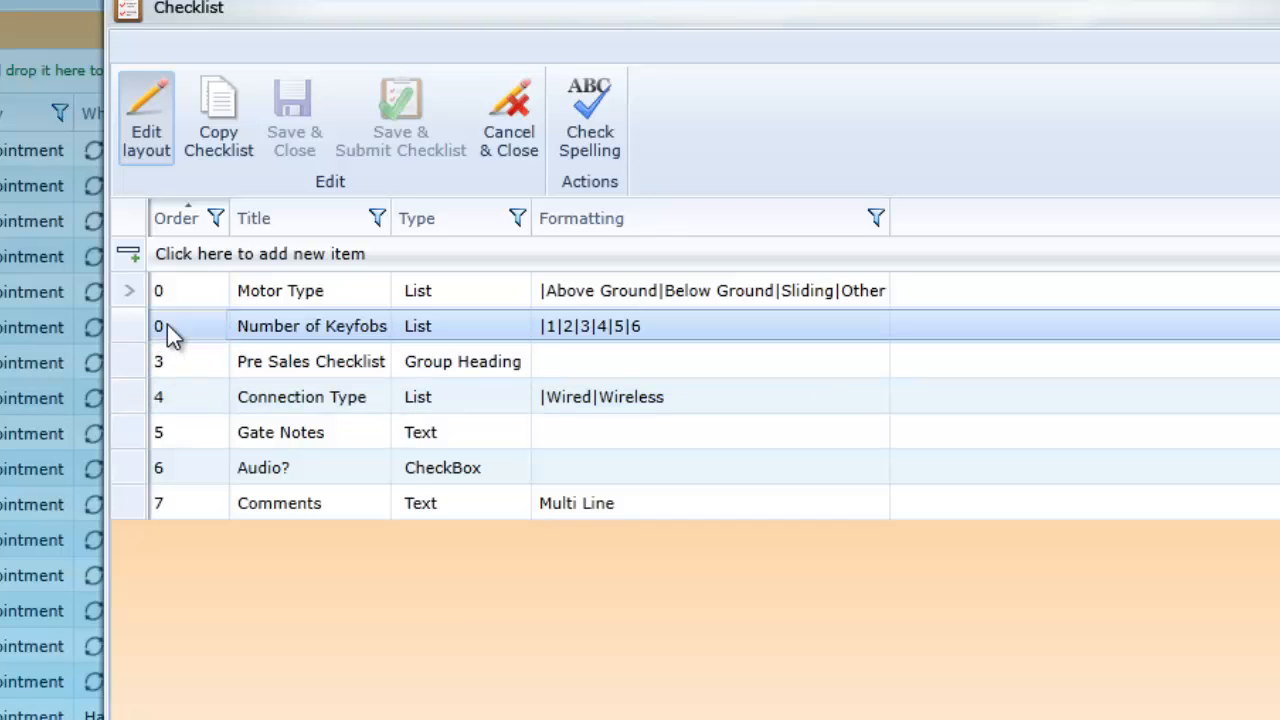
pyautogui.write('2')
pyautogui.click(164, 292)
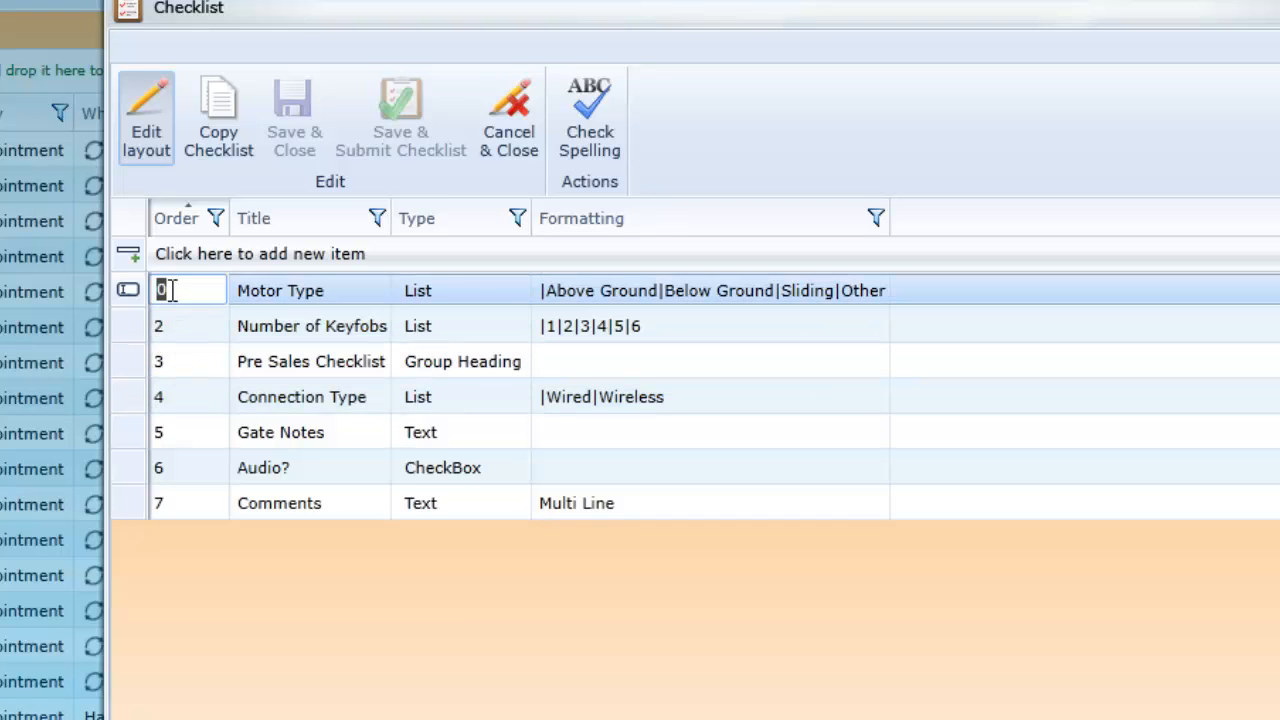
pyautogui.write('1')
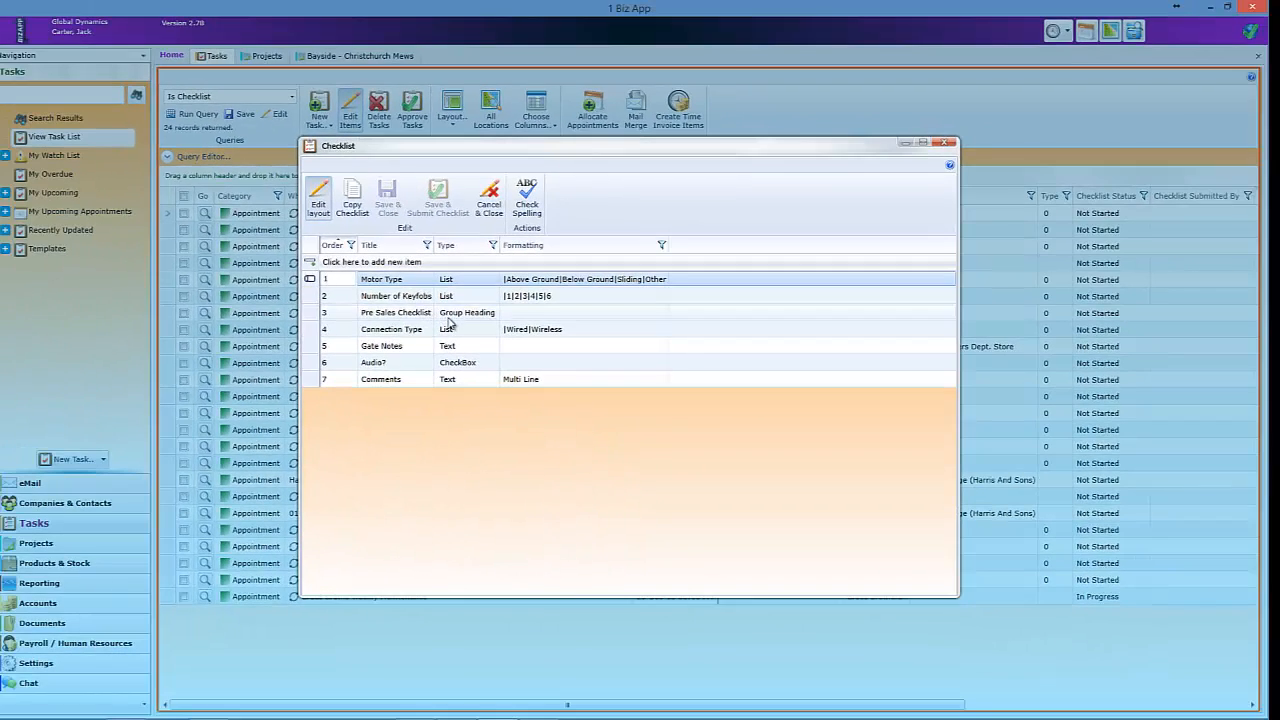
pyautogui.click(449, 330)
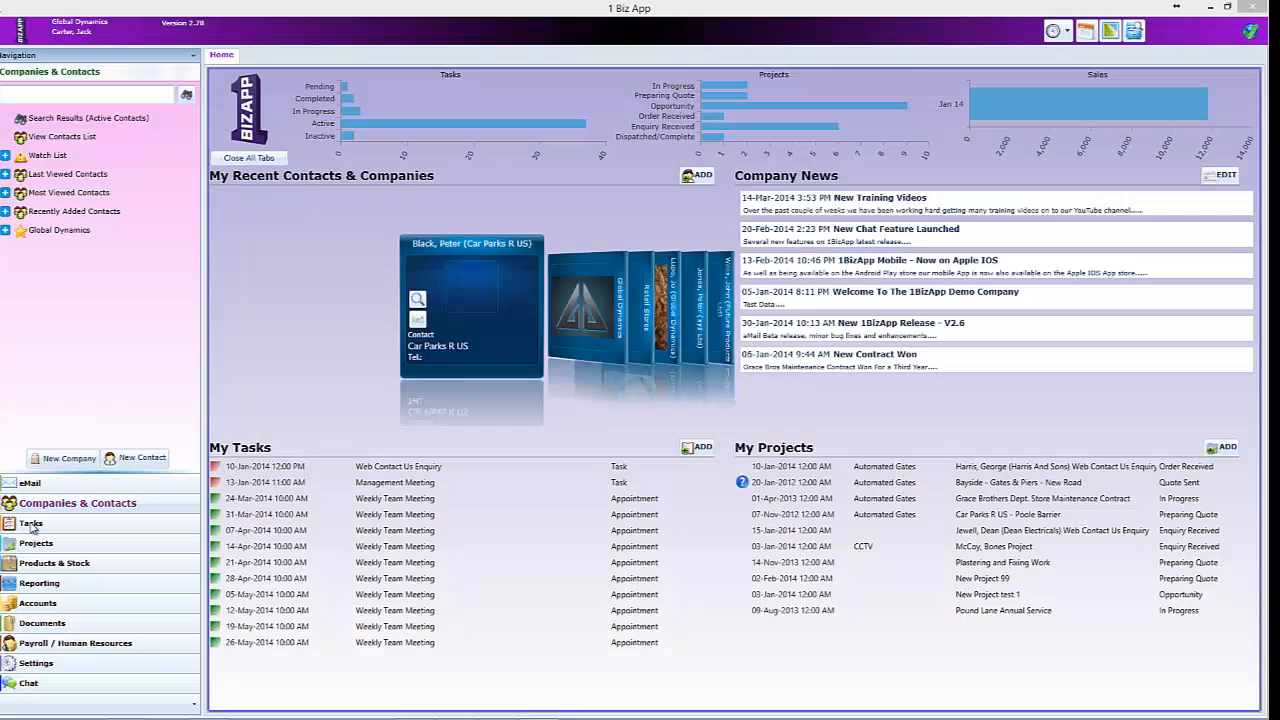
# - Open the task list and show it with the Templates (Master) view
pyautogui.click(33, 523)
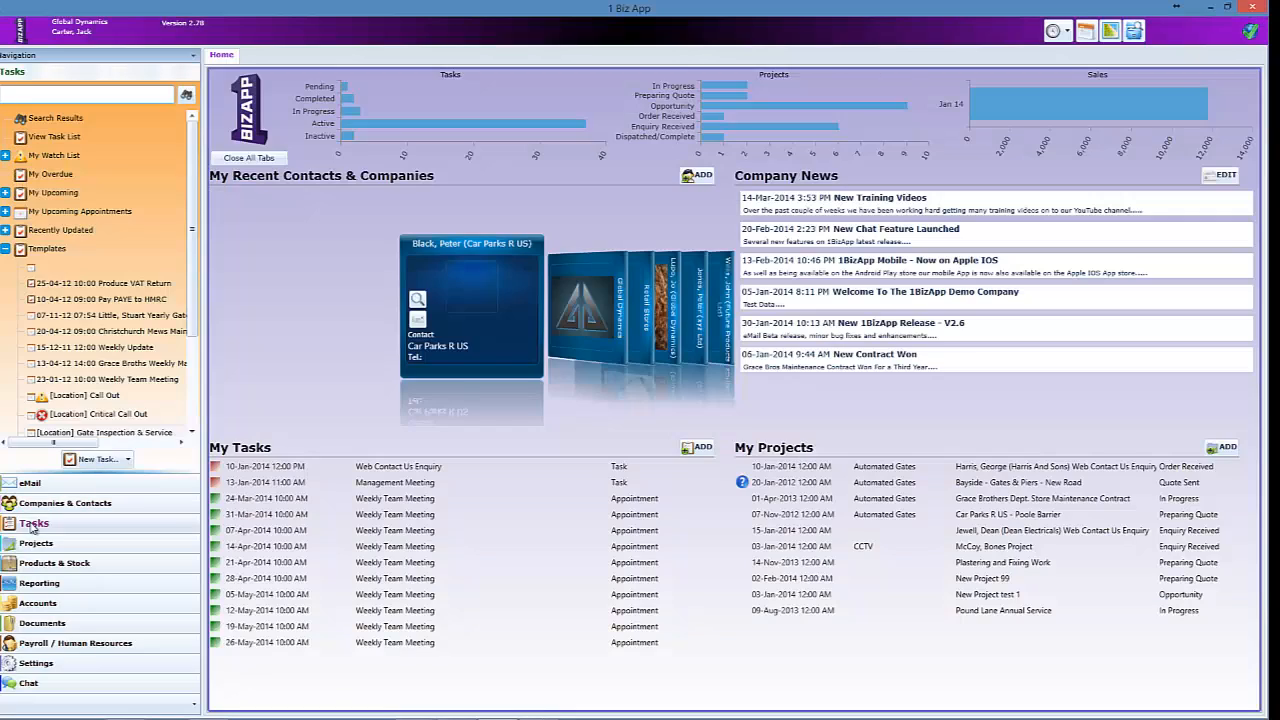
pyautogui.click(37, 141)
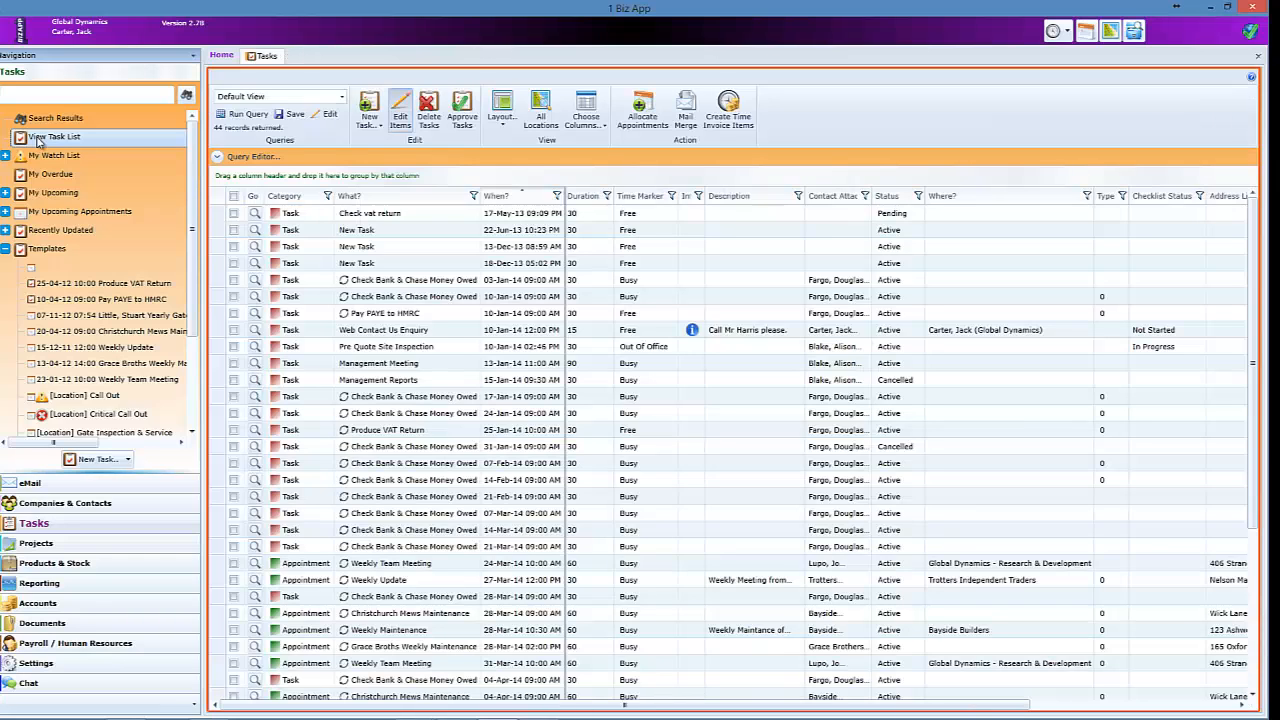
pyautogui.click(340, 99)
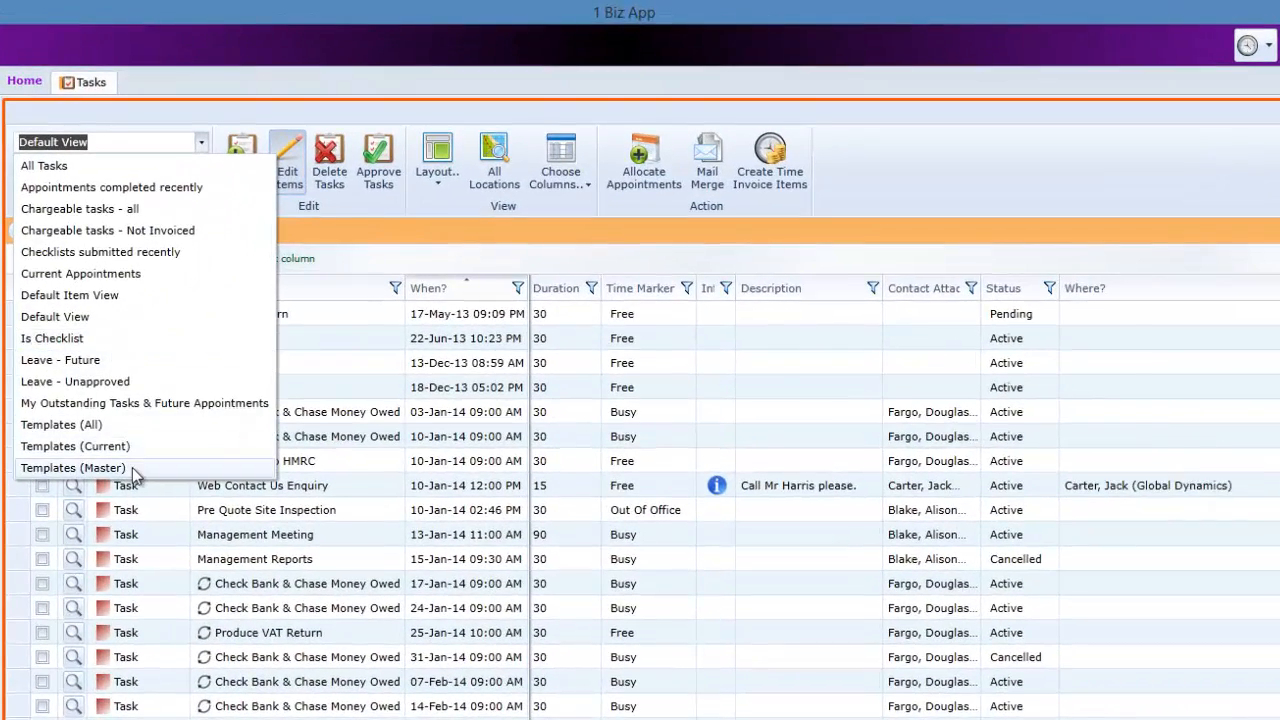
pyautogui.click(73, 468)
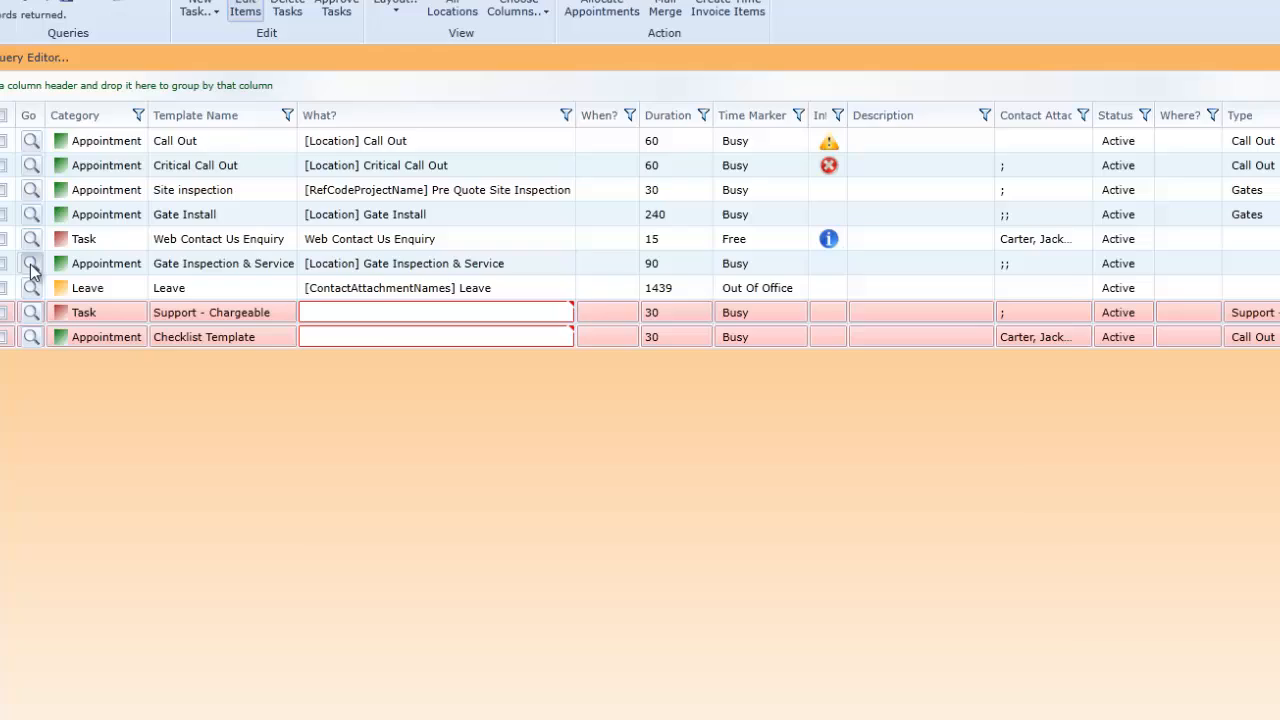
# - Open the Gate Inspection & Service template, examine its checklist, and close both windows
pyautogui.click(73, 436)
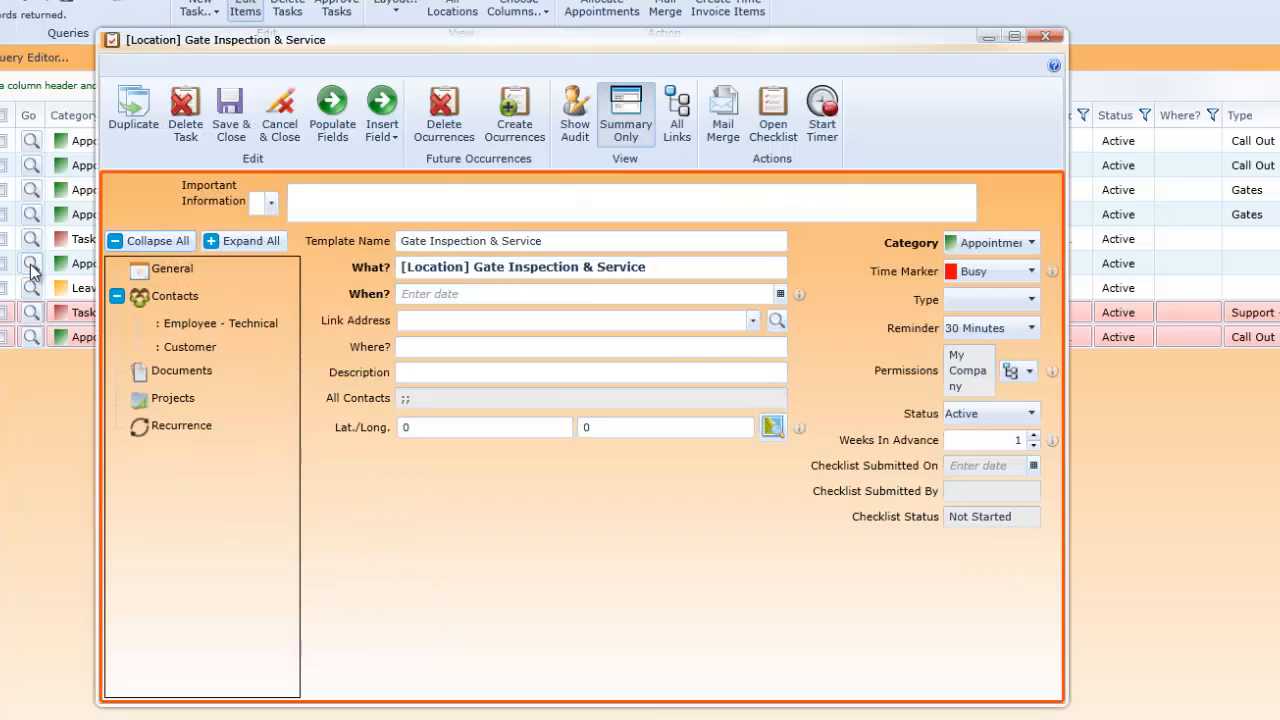
pyautogui.click(772, 112)
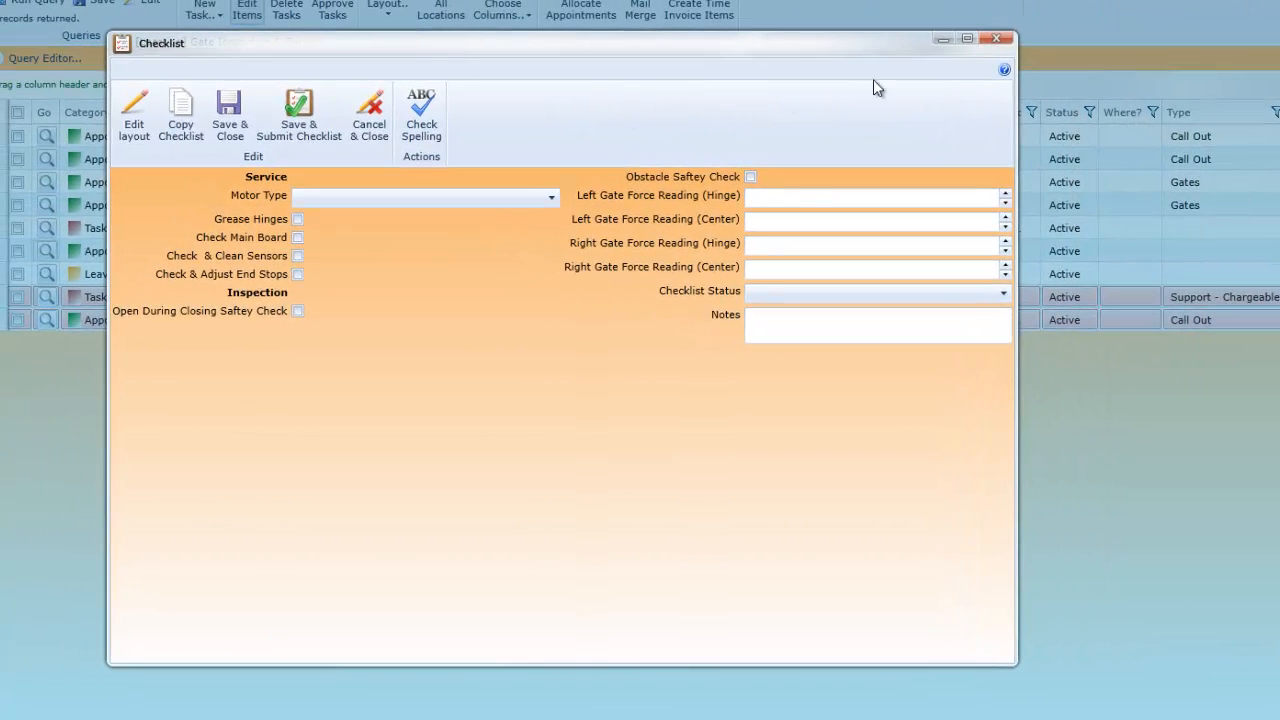
pyautogui.click(995, 38)
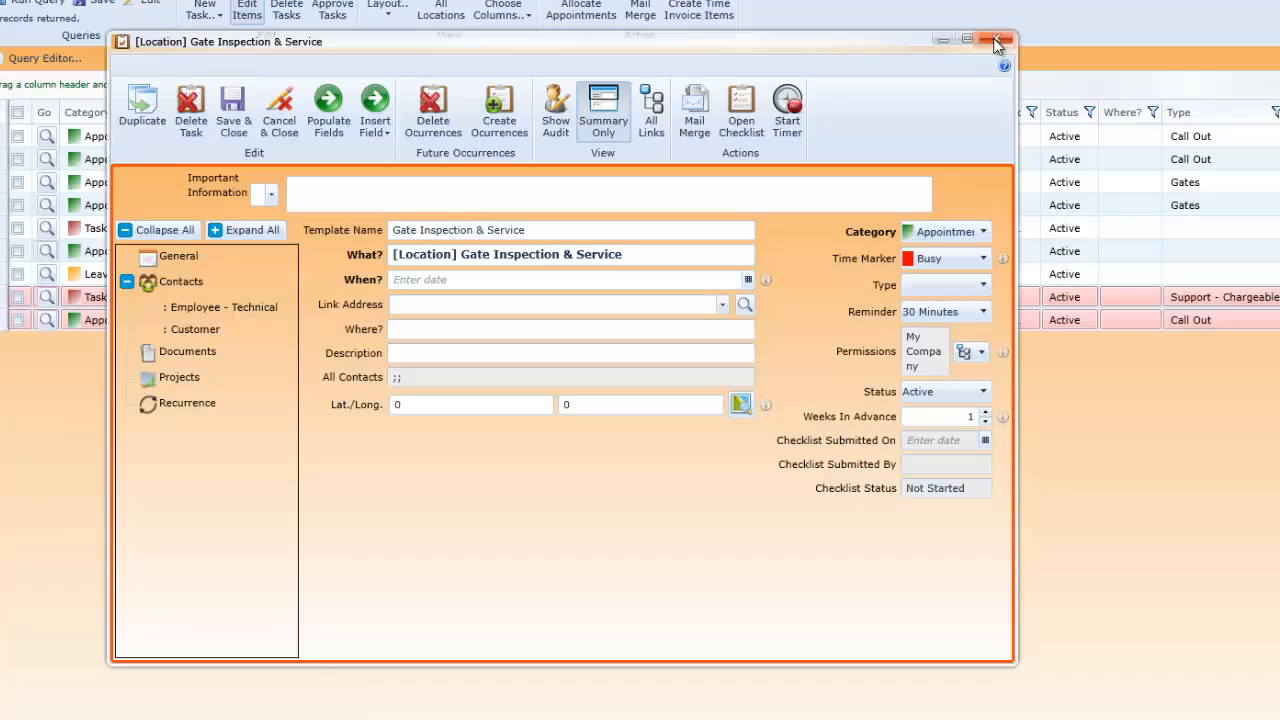
pyautogui.click(995, 38)
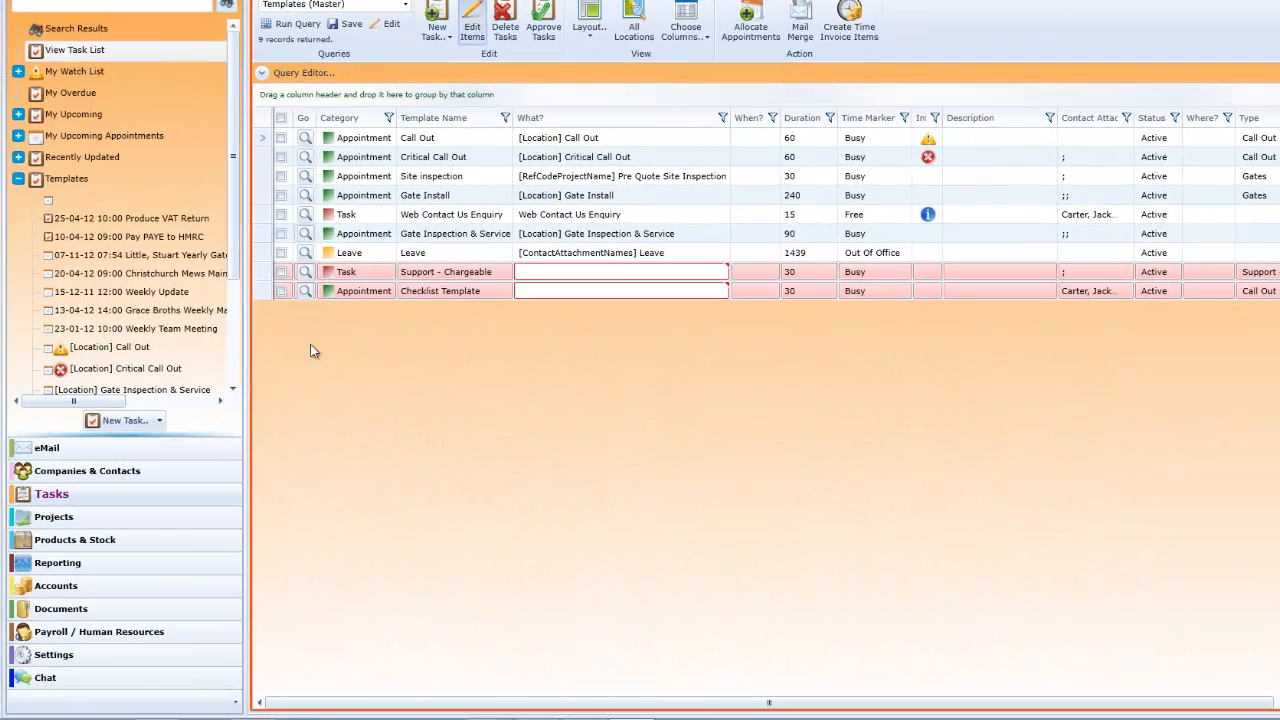
# - Open the Little - Gates project from the project list and show its tasks
pyautogui.click(62, 517)
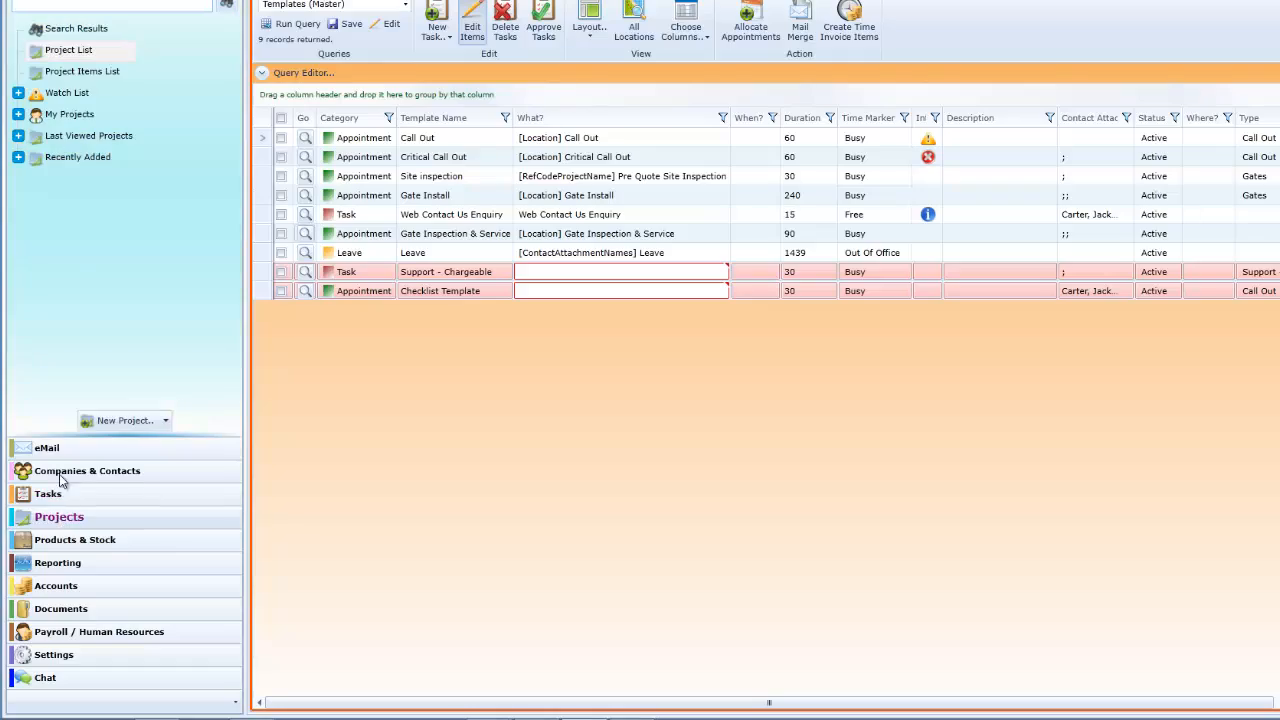
pyautogui.click(66, 50)
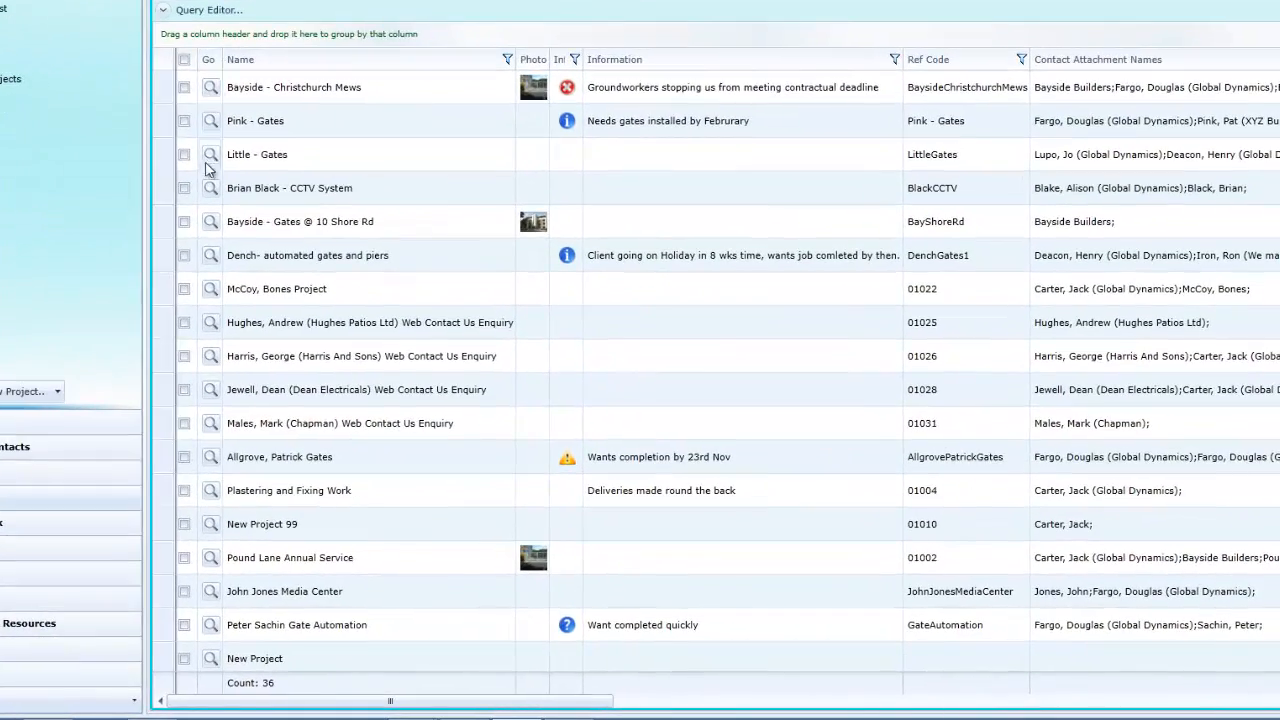
pyautogui.click(211, 158)
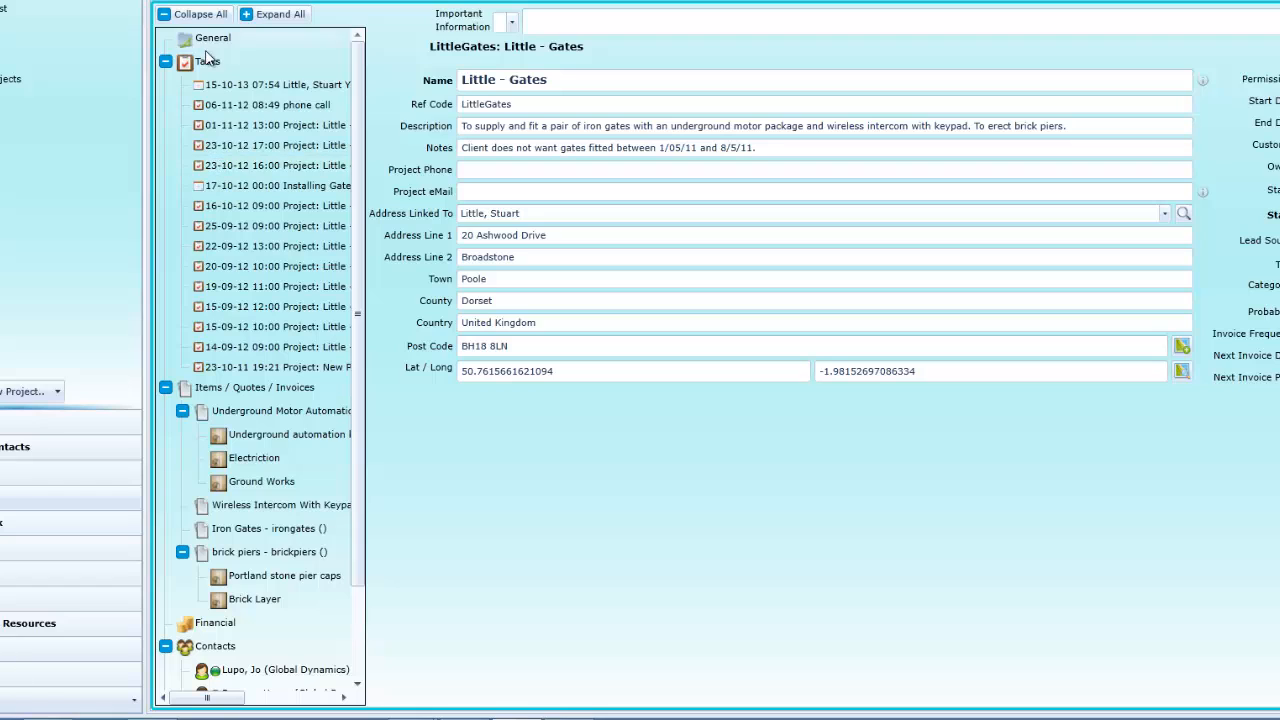
pyautogui.click(206, 62)
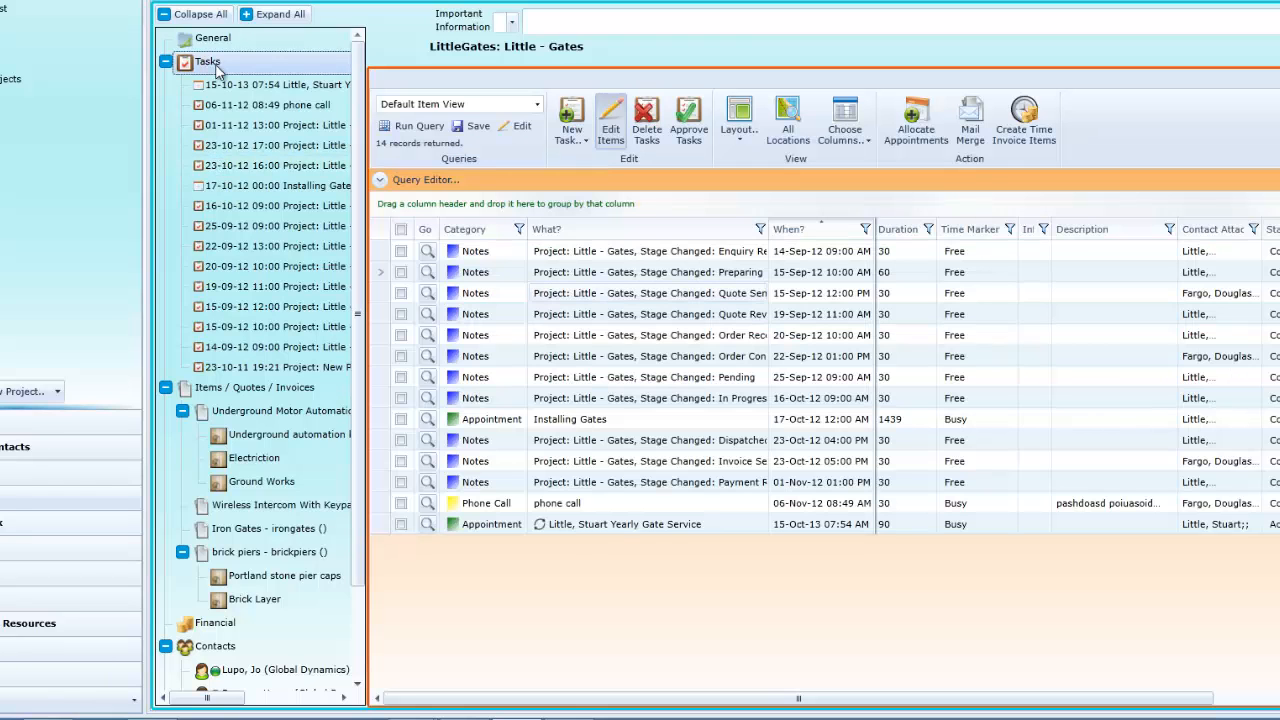
# - Create a project task from the Site inspection template and open its checklist
pyautogui.click(573, 122)
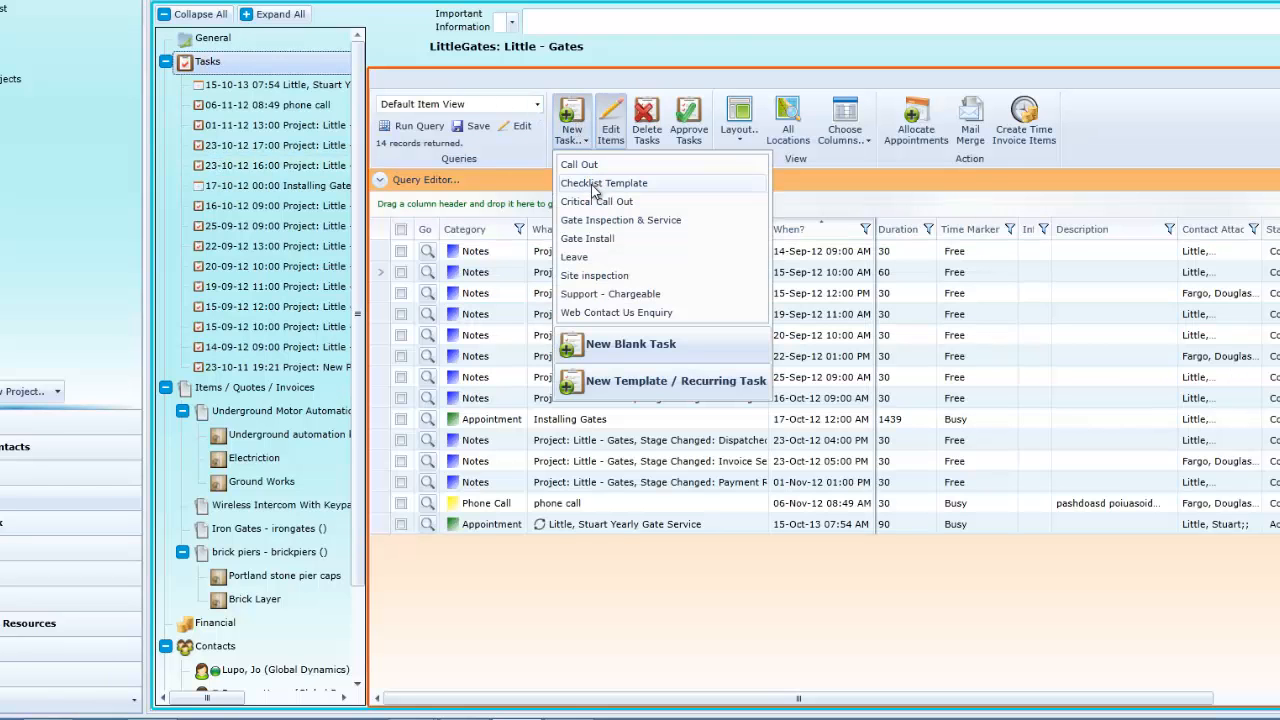
pyautogui.click(599, 277)
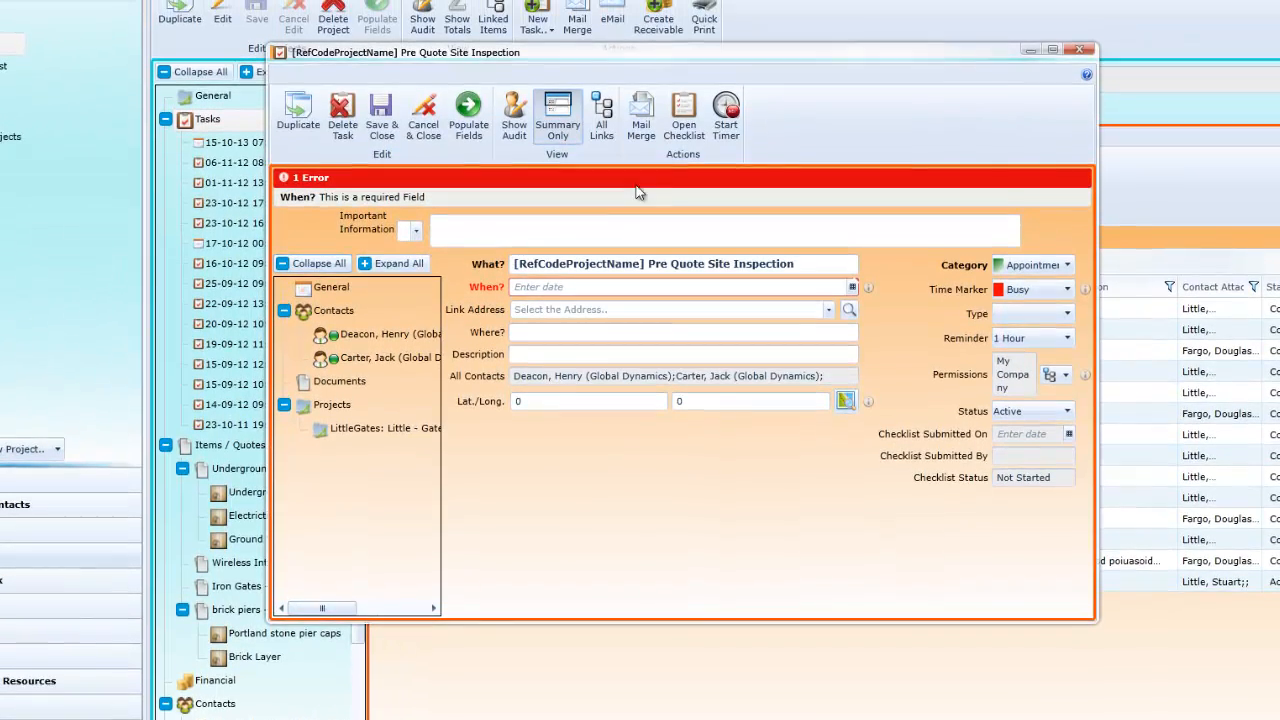
pyautogui.click(684, 115)
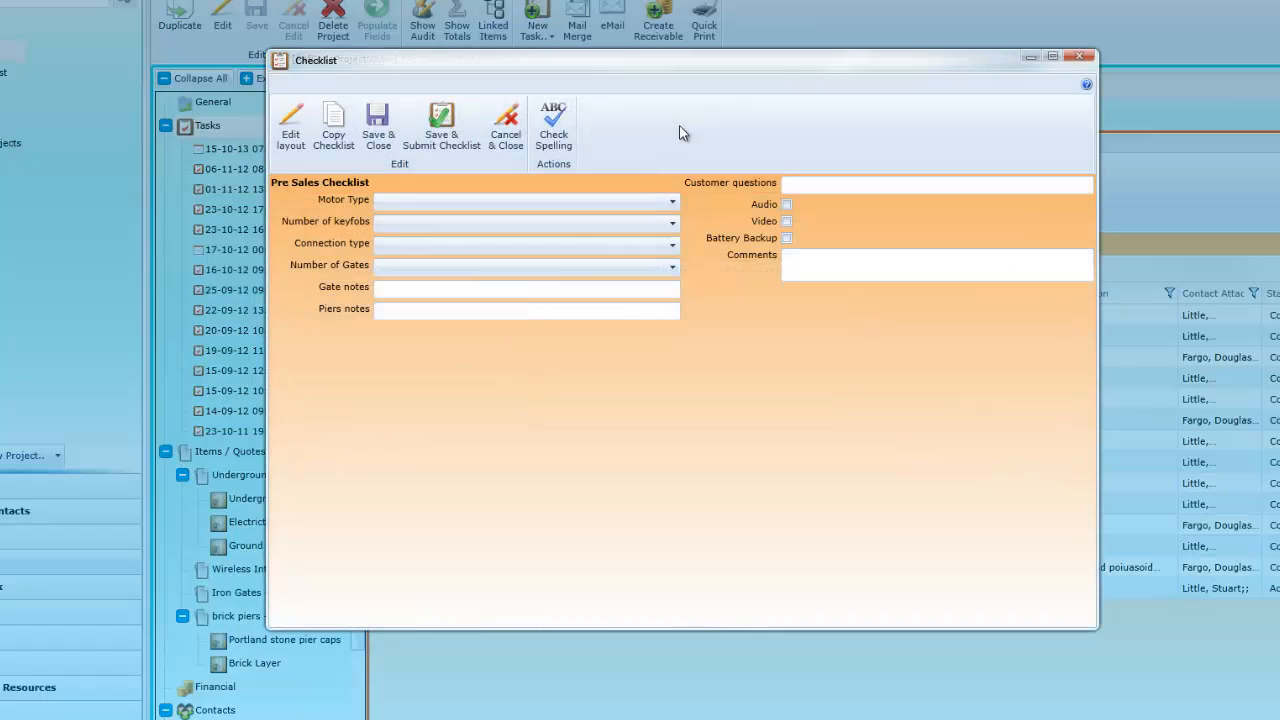
# - Set the Motor Type to Below Ground, Number of keyfobs to 2, Connection type to Wireless and Number of Gates to 1
pyautogui.click(675, 201)
pyautogui.click(655, 255)
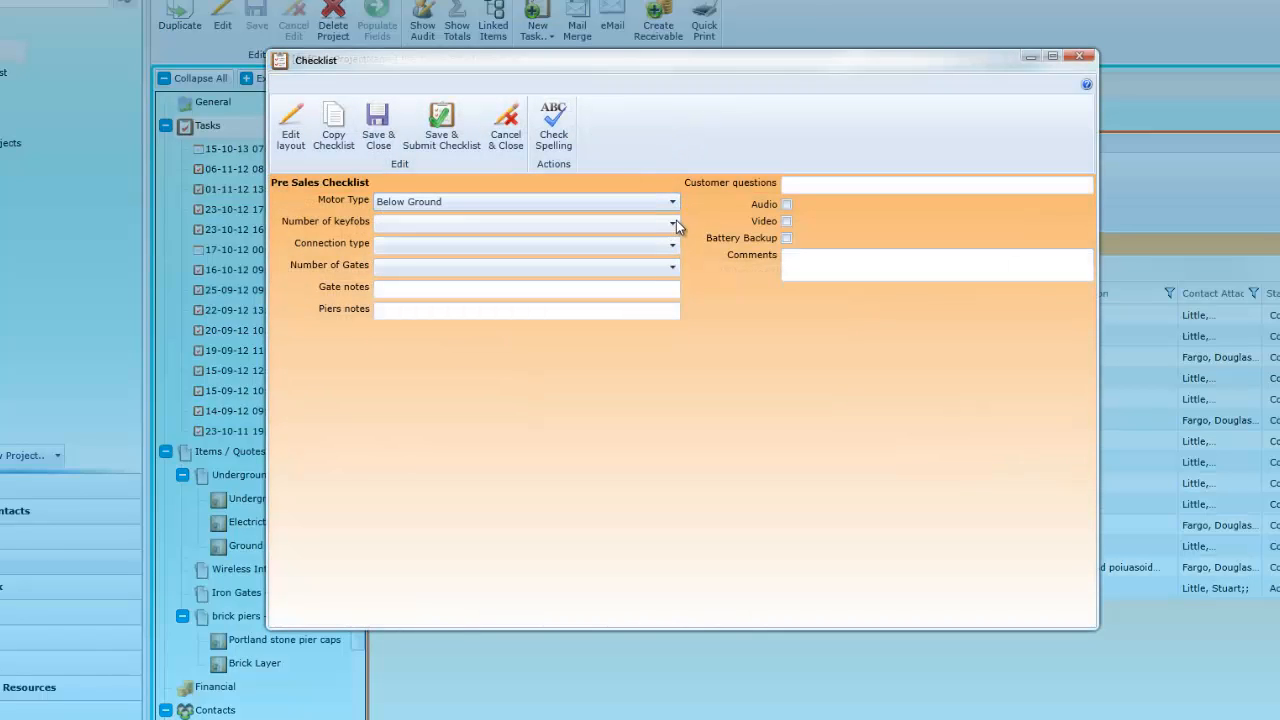
pyautogui.click(672, 222)
pyautogui.click(644, 282)
pyautogui.click(672, 245)
pyautogui.click(650, 296)
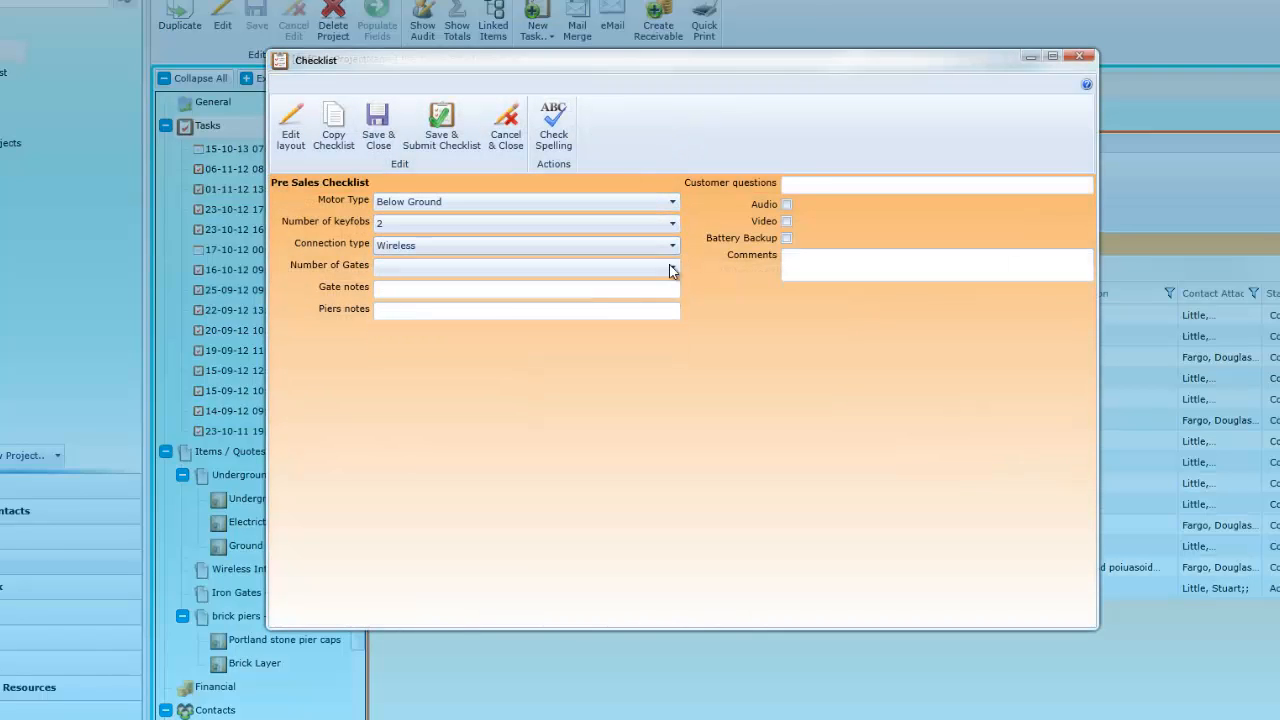
pyautogui.click(672, 267)
pyautogui.click(654, 300)
# - Enter "Gate Notes" as gate notes, "Piers Notes go here" as piers notes and "What and Why" as customer questions
pyautogui.click(608, 291)
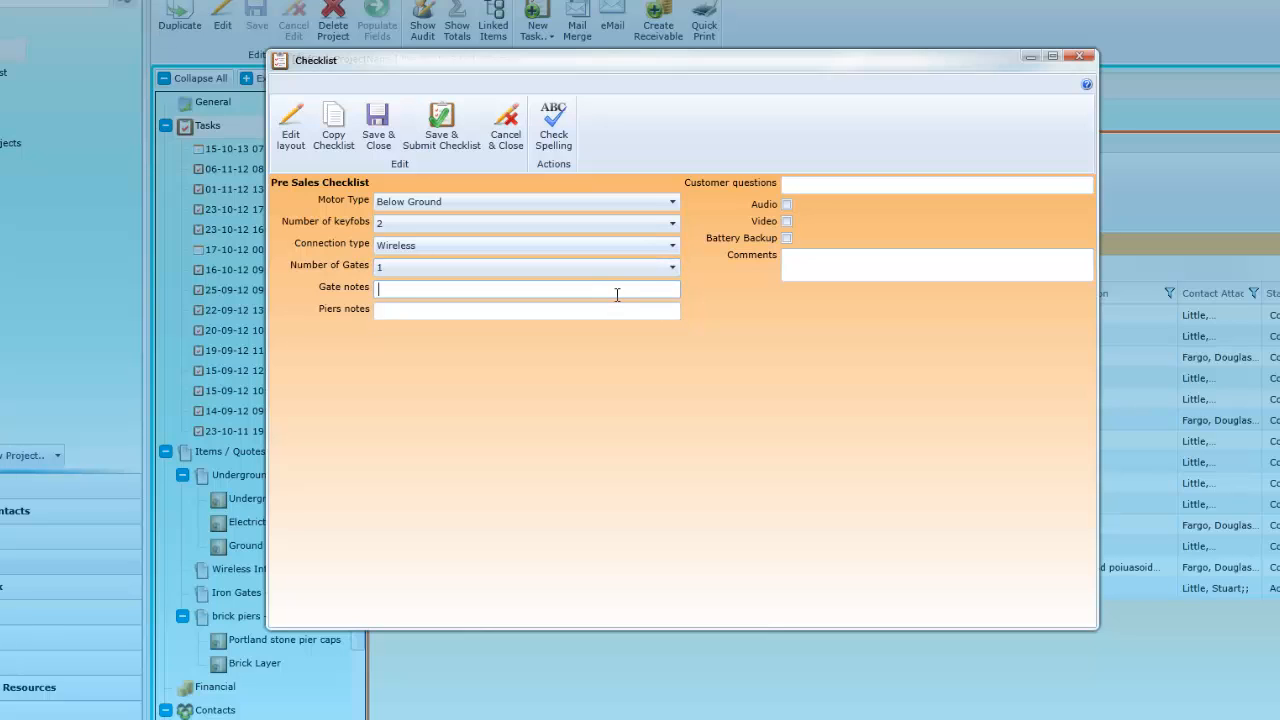
pyautogui.write('Gate Notes')
pyautogui.click(576, 310)
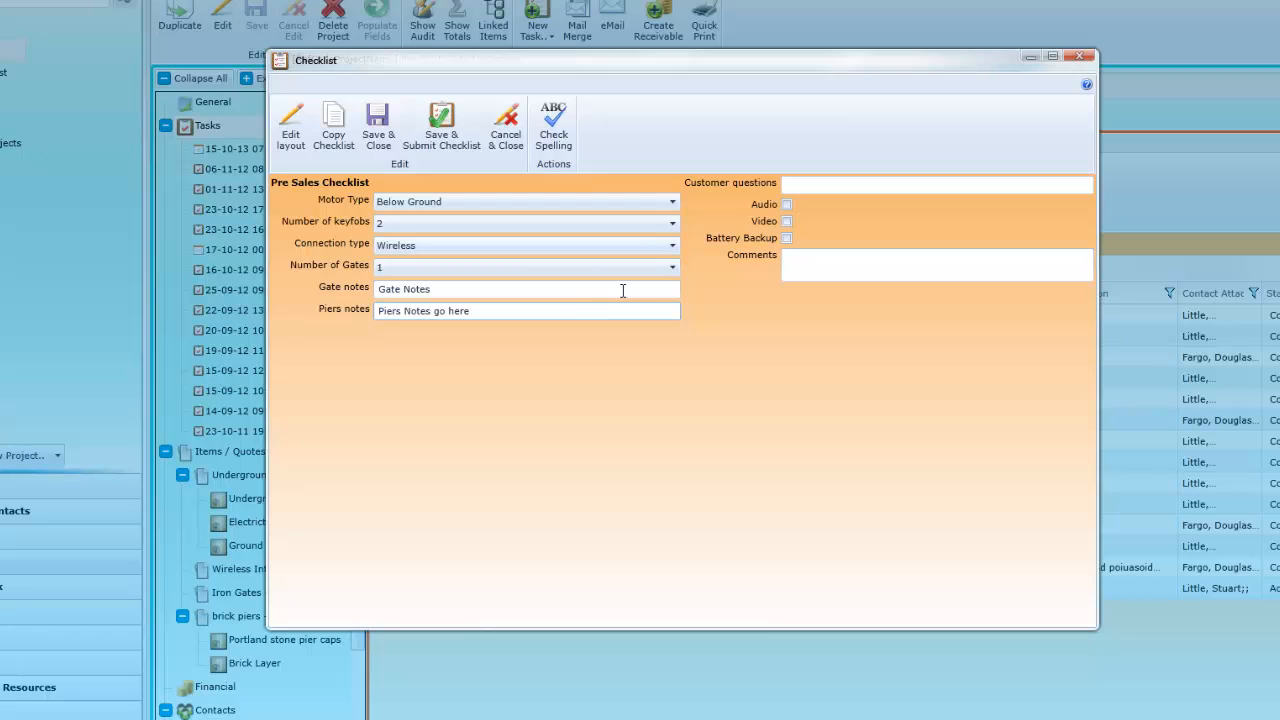
pyautogui.click(808, 186)
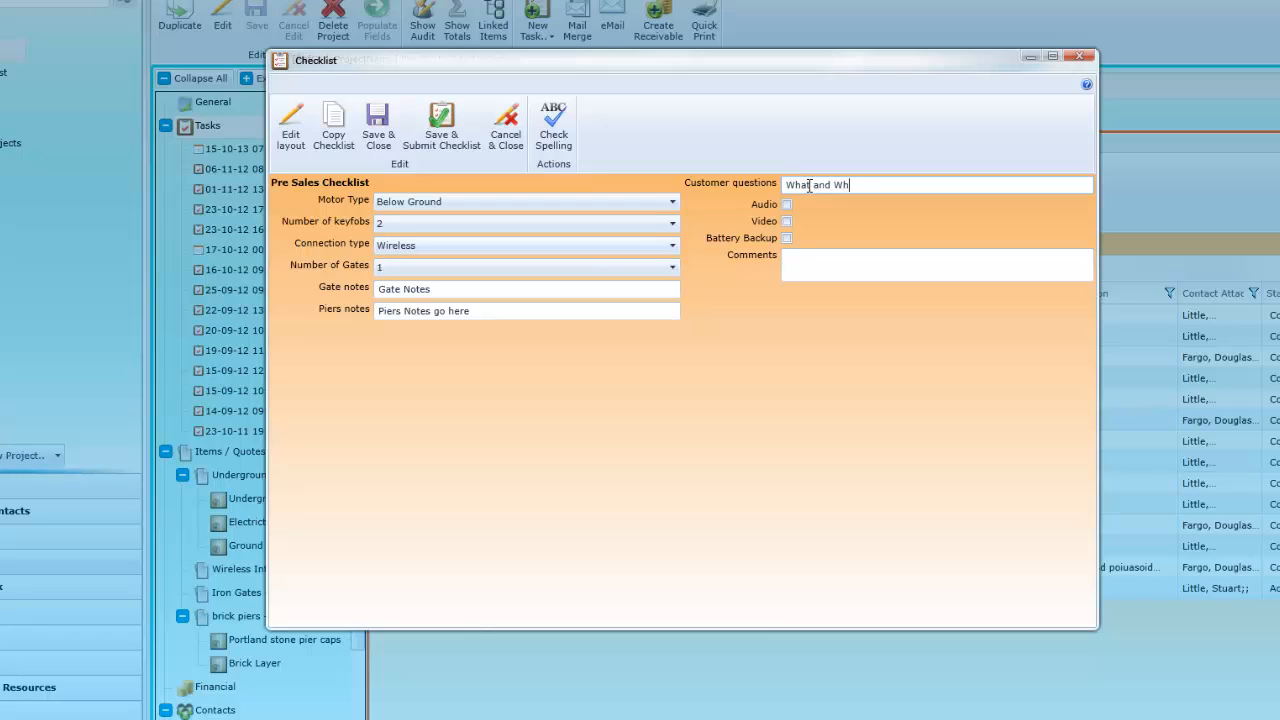
# - Enable Audio, Video and Battery Backup, and enter the two-line comment "Here go the comments" and "Line 2"
pyautogui.click(787, 205)
pyautogui.click(787, 221)
pyautogui.click(787, 238)
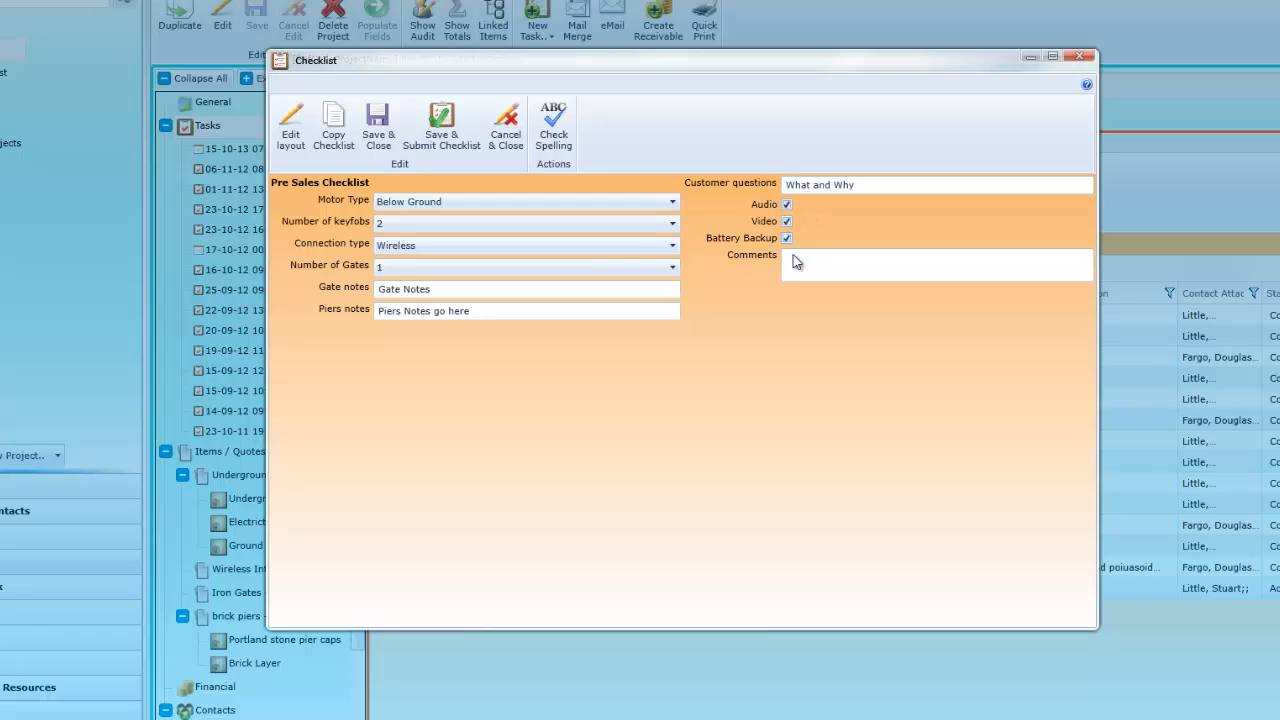
pyautogui.click(798, 263)
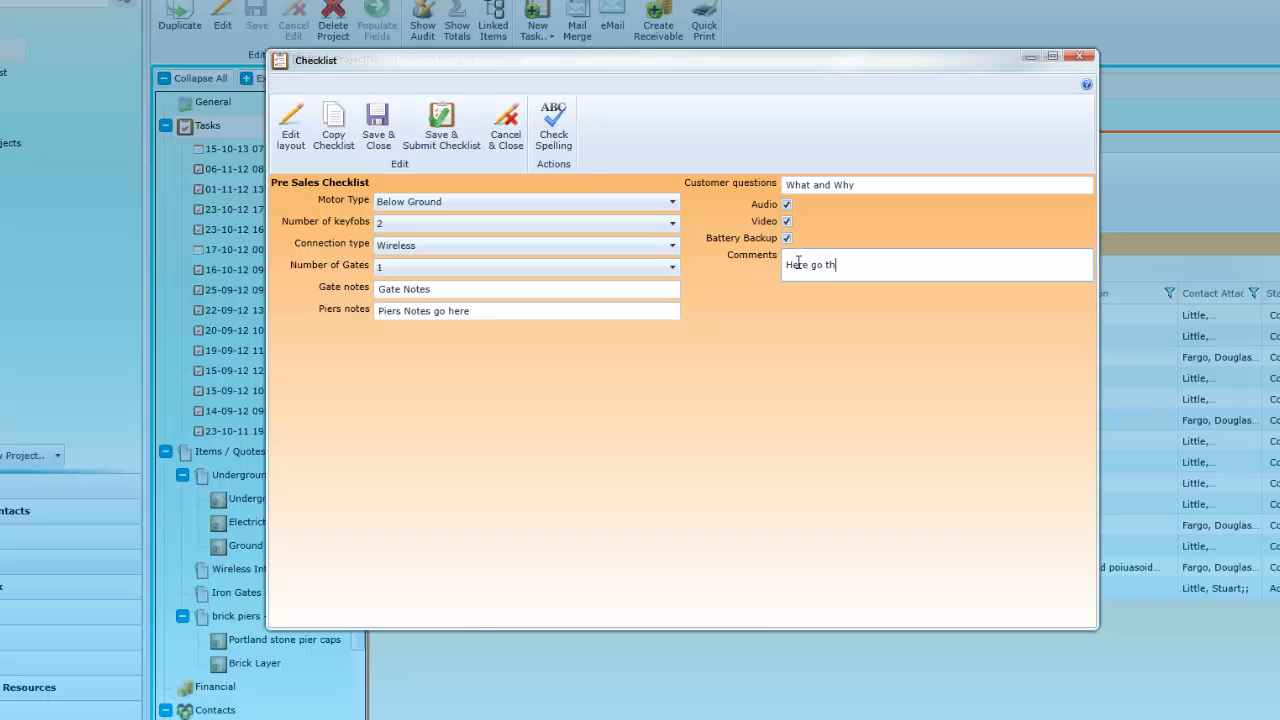
pyautogui.press('Return')
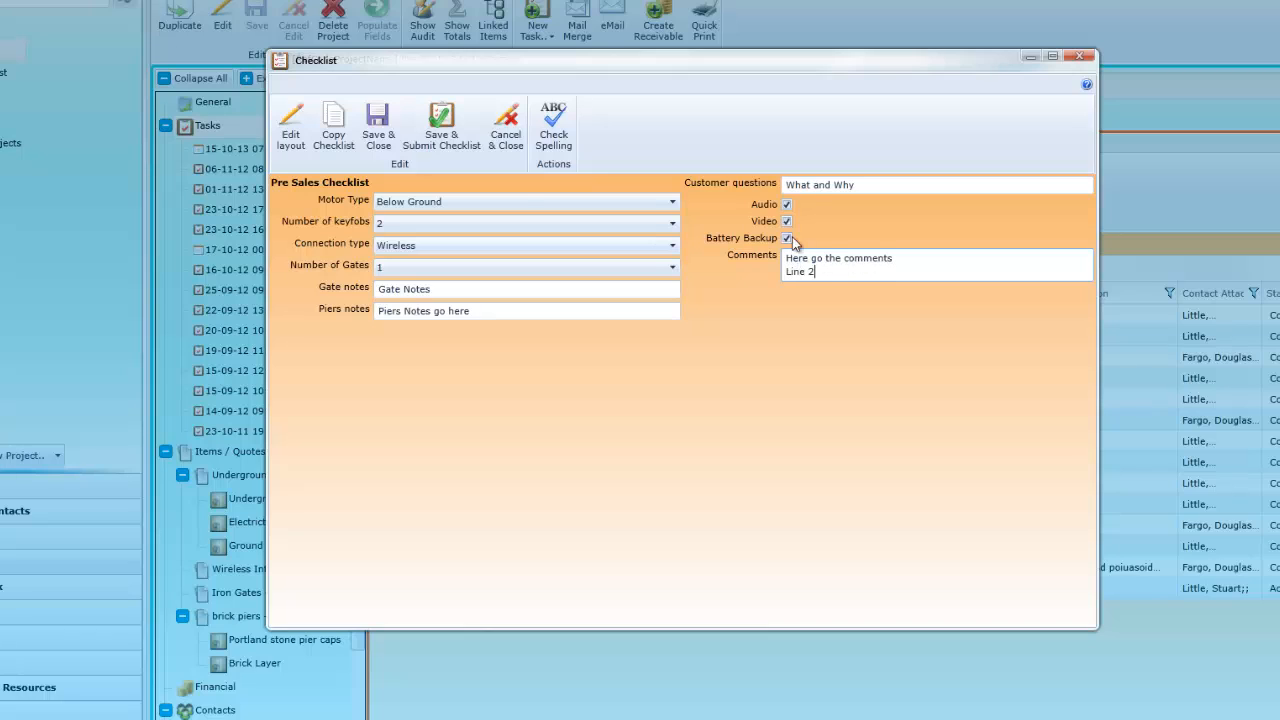
# - Save and submit the Pre Sales checklist, then reopen it to review the submitted answers and close it
pyautogui.click(443, 122)
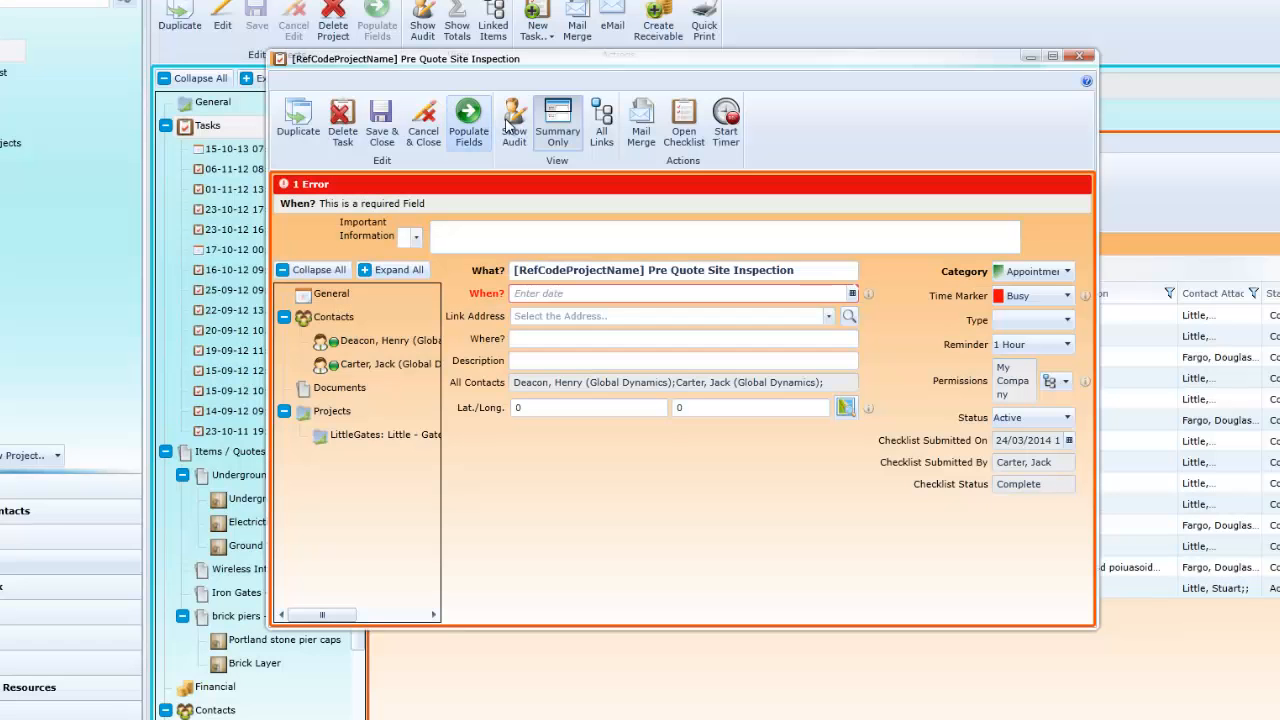
pyautogui.click(680, 122)
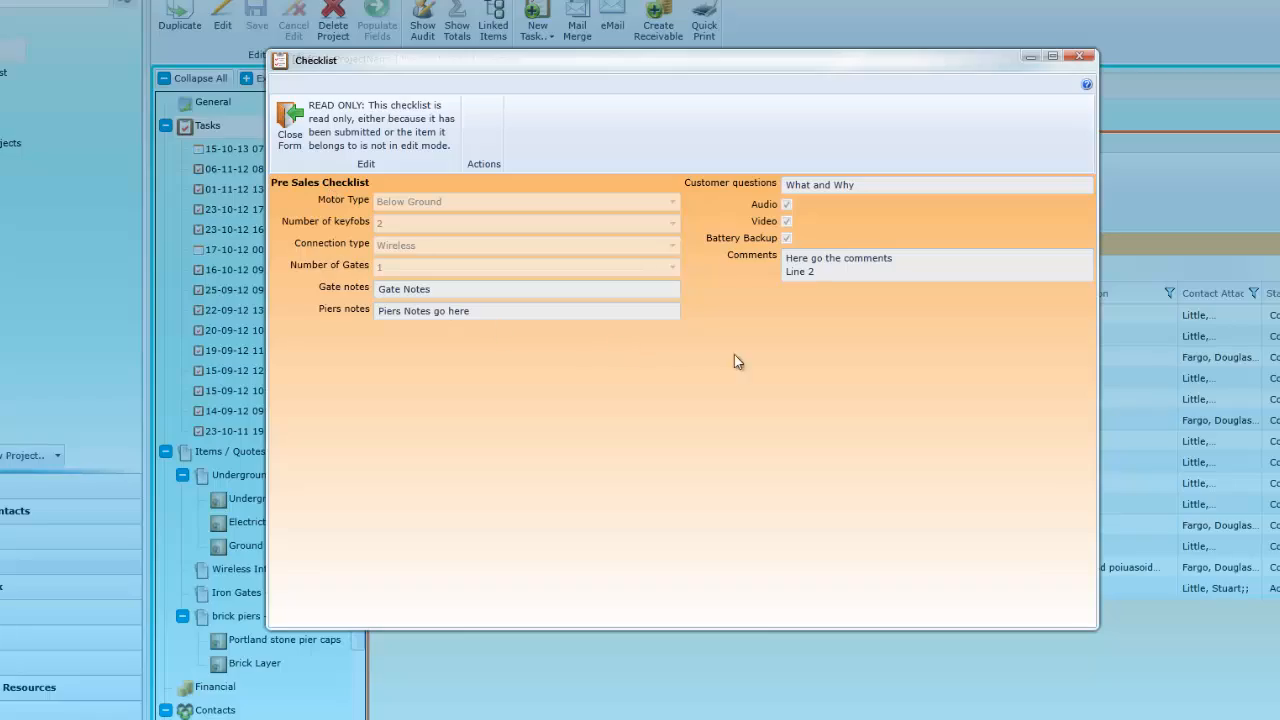
pyautogui.click(1078, 57)
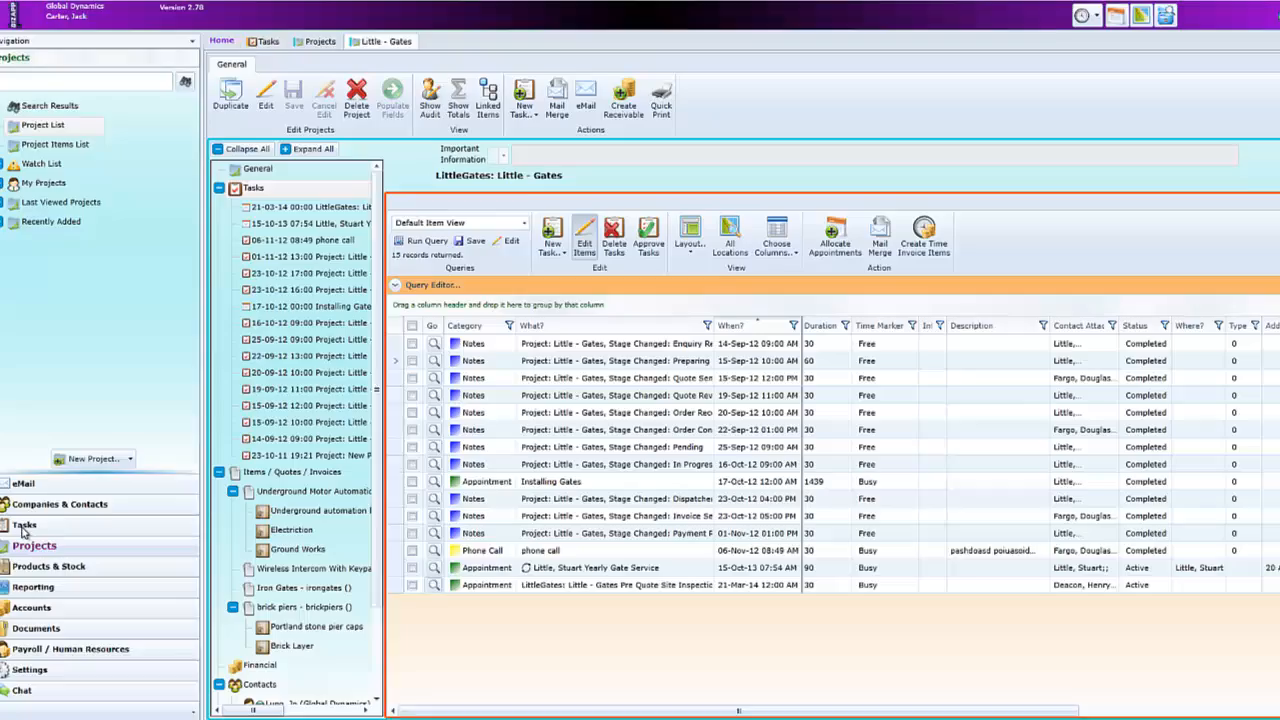
# - List the tasks with the Checklists submitted recently view, examine the Pre Quote Site Inspection appointment, and close it
pyautogui.click(27, 525)
pyautogui.click(70, 139)
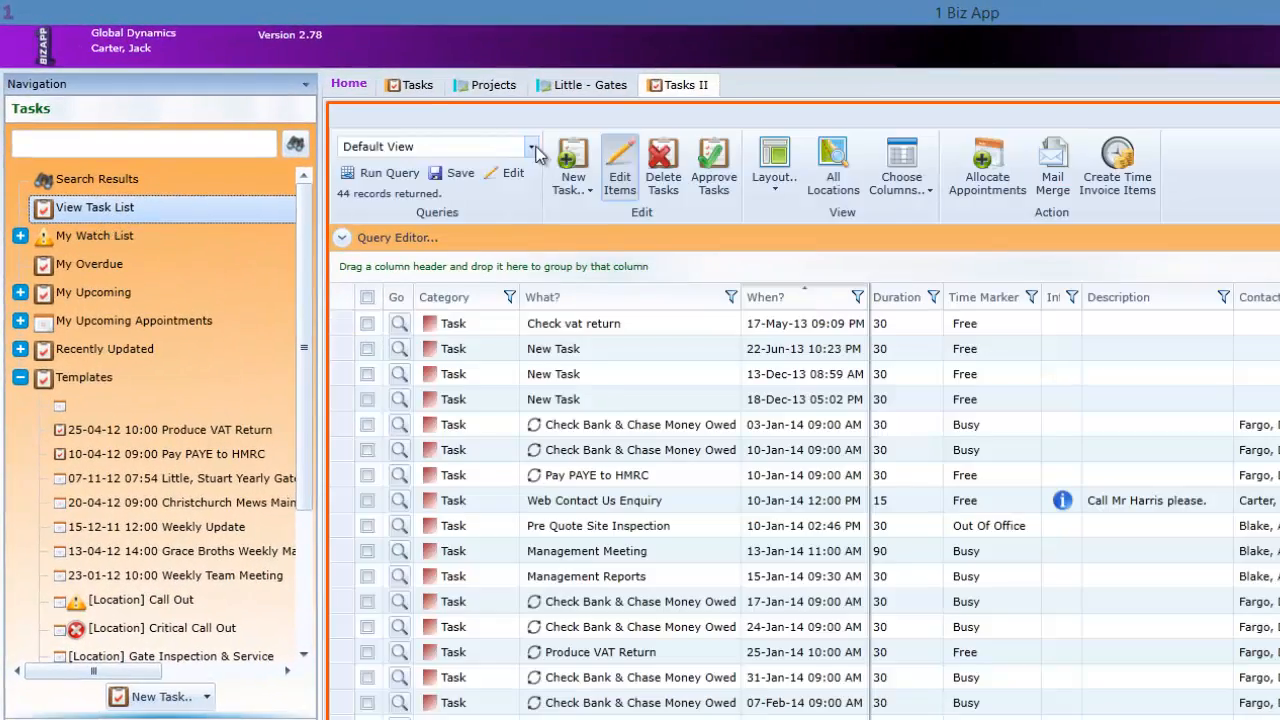
pyautogui.click(531, 146)
pyautogui.click(509, 265)
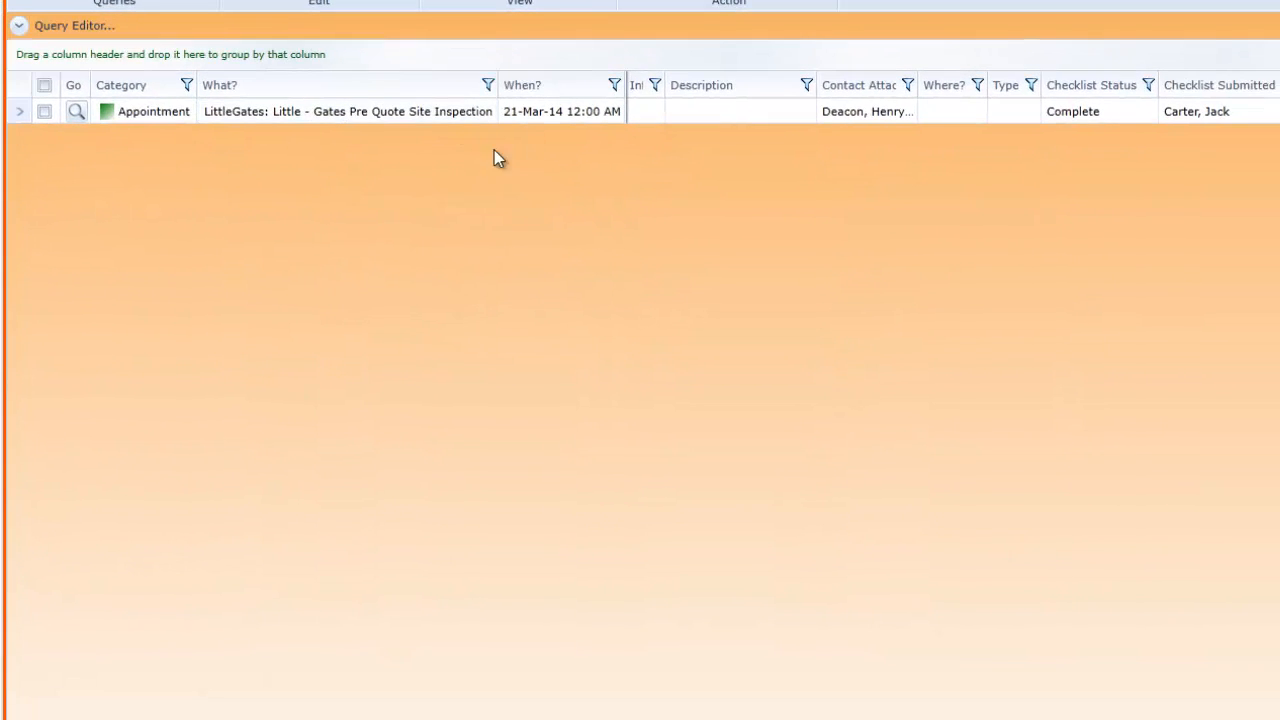
pyautogui.click(79, 111)
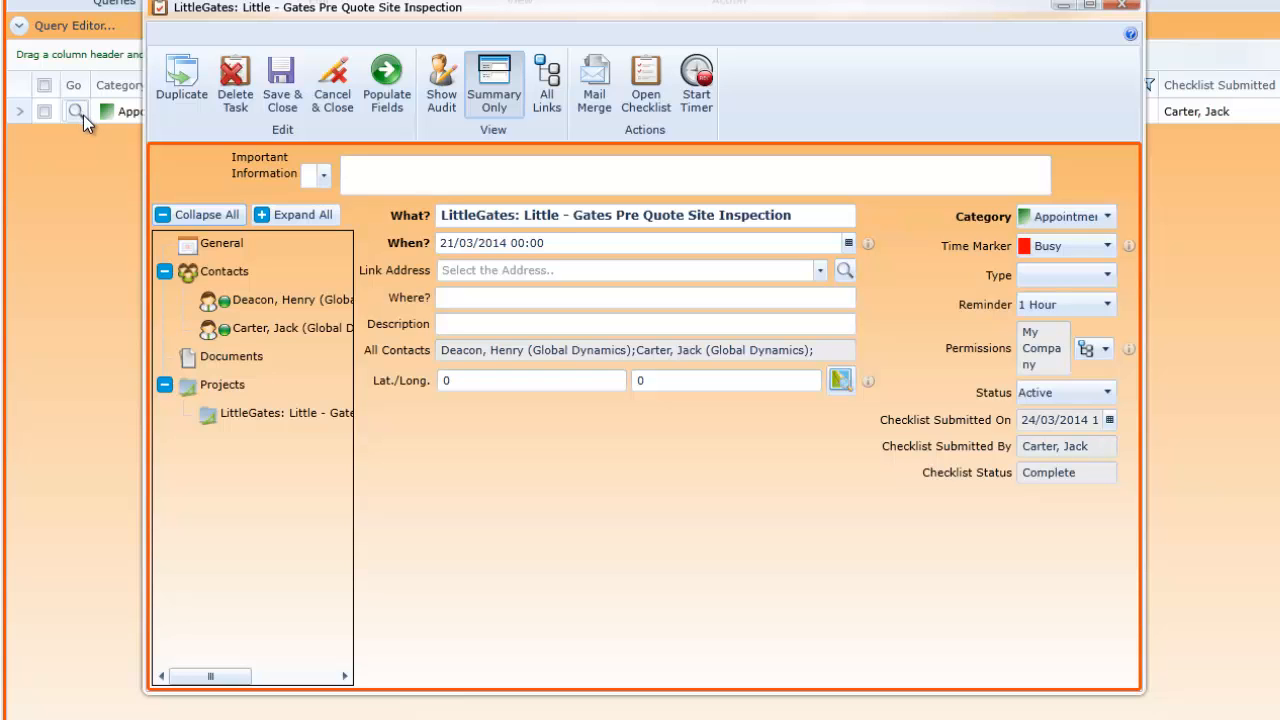
pyautogui.click(1122, 5)
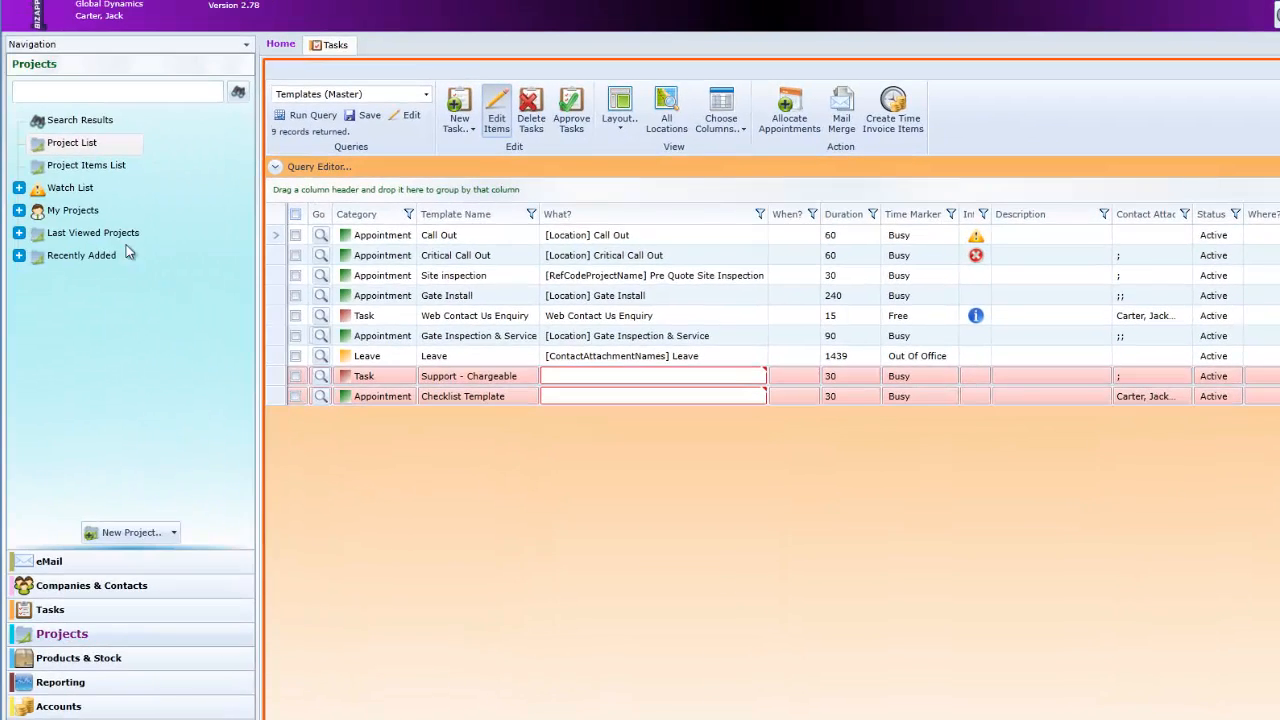
# - Open the Harris And Sons web enquiry project from My Projects and show its Items / Quotes / Invoices
pyautogui.click(19, 210)
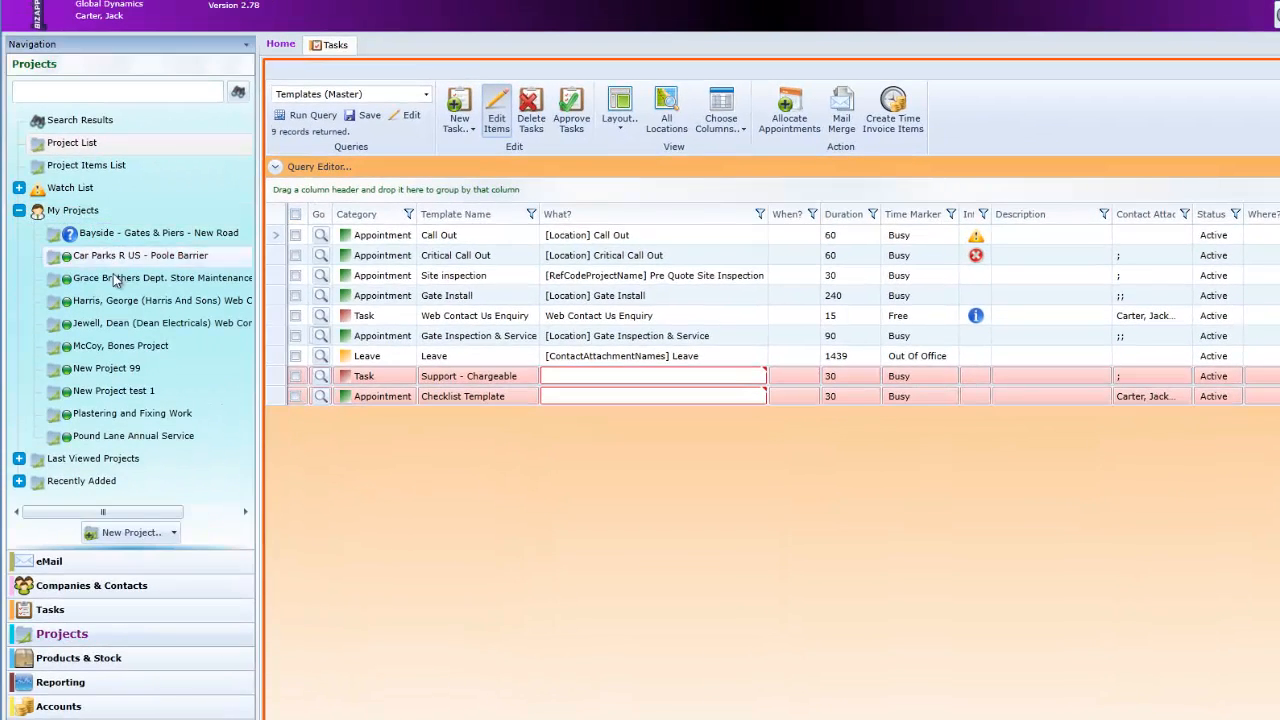
pyautogui.doubleClick(100, 300)
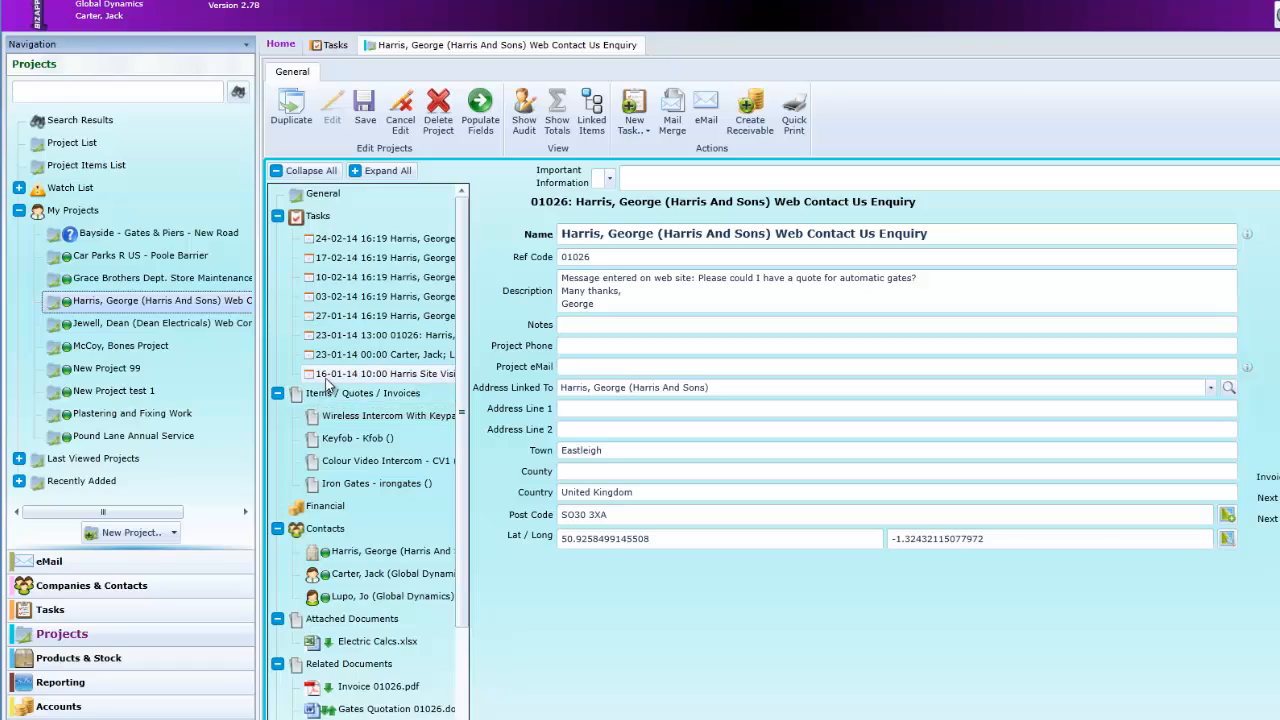
pyautogui.click(360, 394)
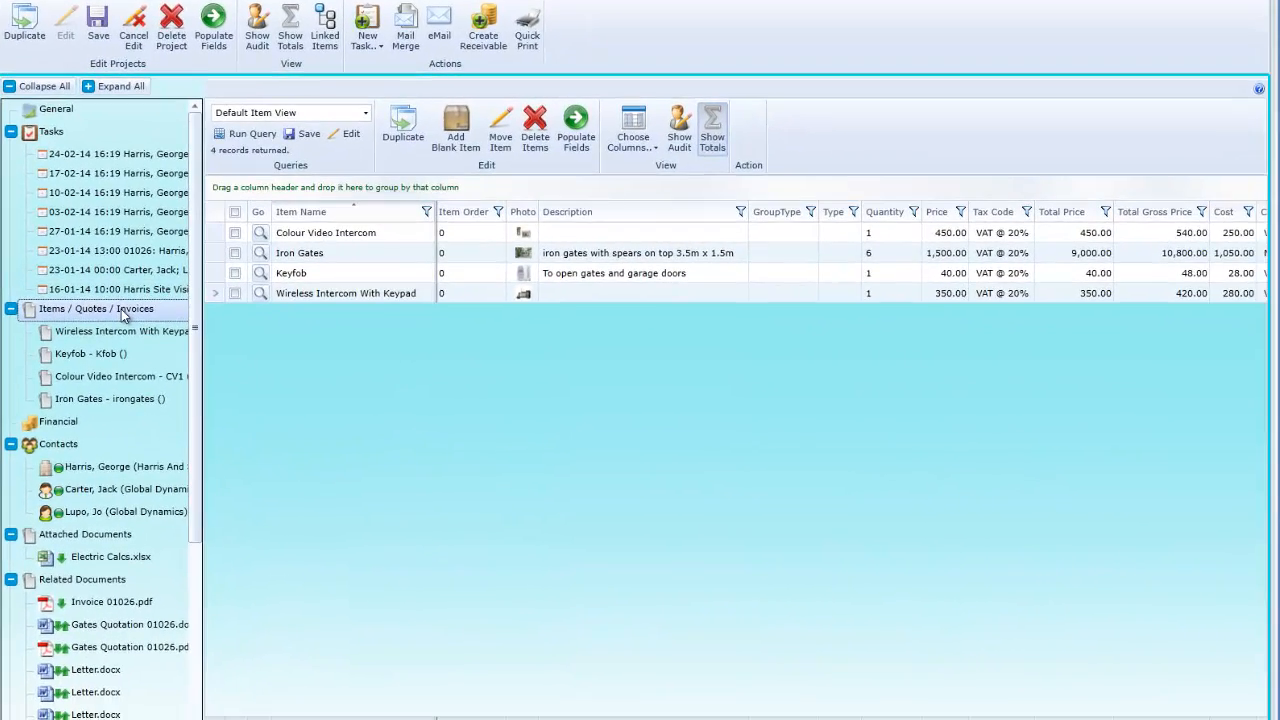
# - Open the project's Quotation 01026.pdf, read through its item prices and totals, and close the document
pyautogui.scroll(-2, 121, 450)
pyautogui.click(93, 695)
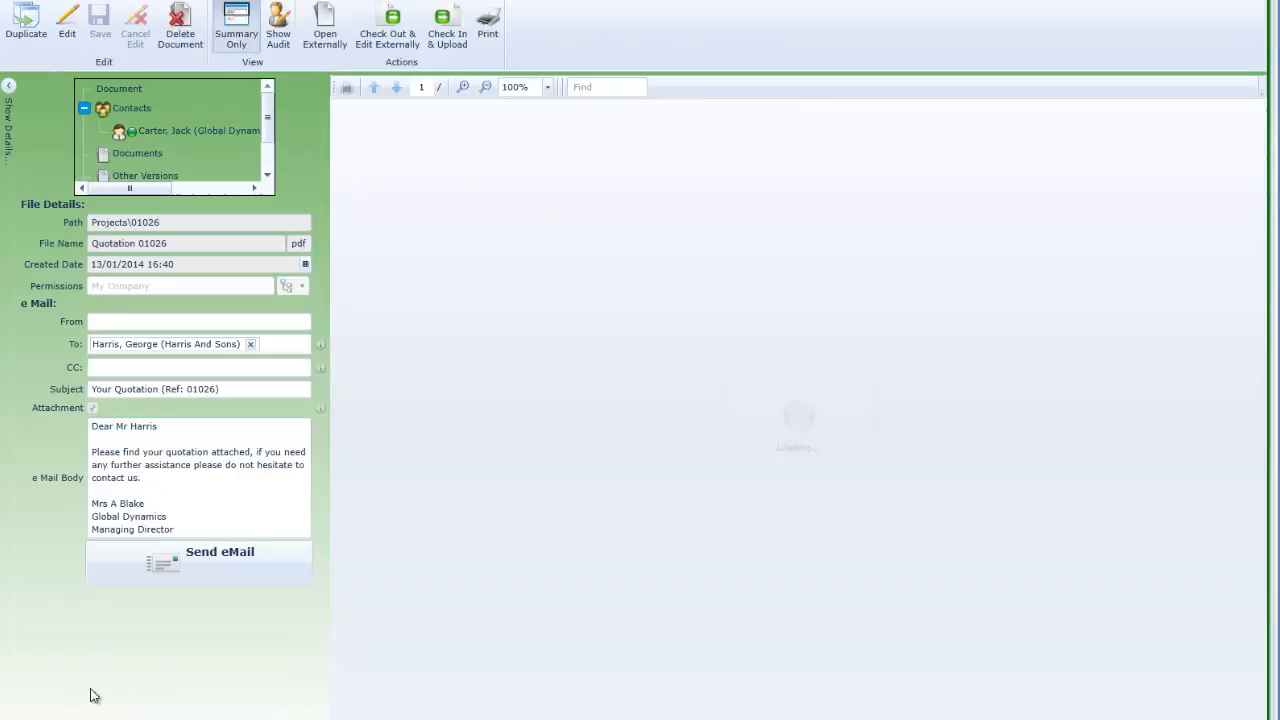
pyautogui.scroll(-5, 1267, 404)
pyautogui.scroll(-3, 1267, 404)
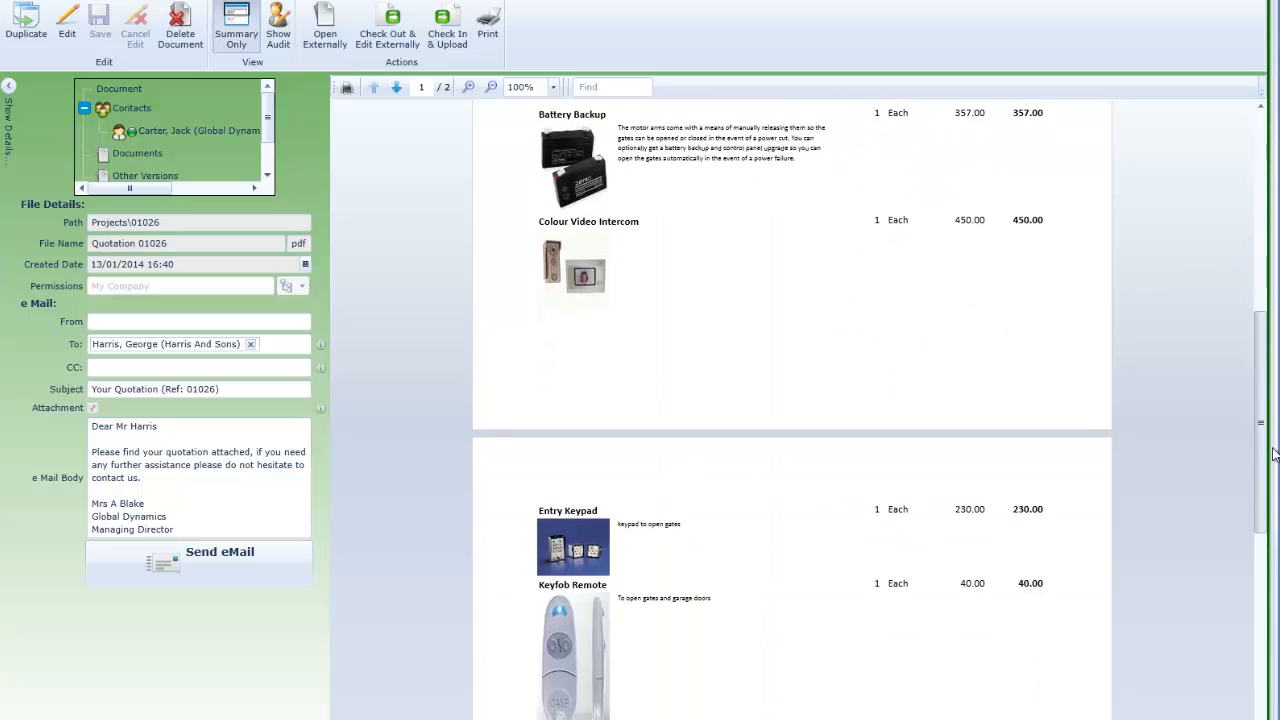
pyautogui.scroll(-7, 1273, 453)
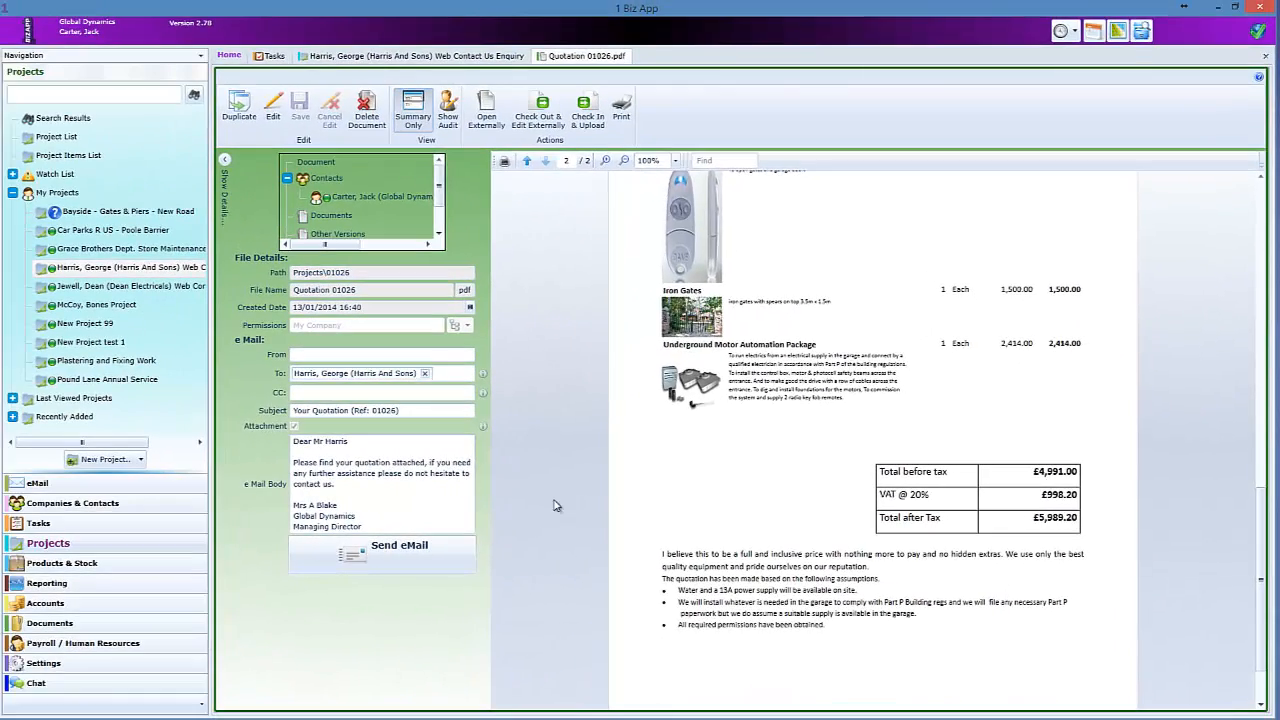
pyautogui.click(1264, 56)
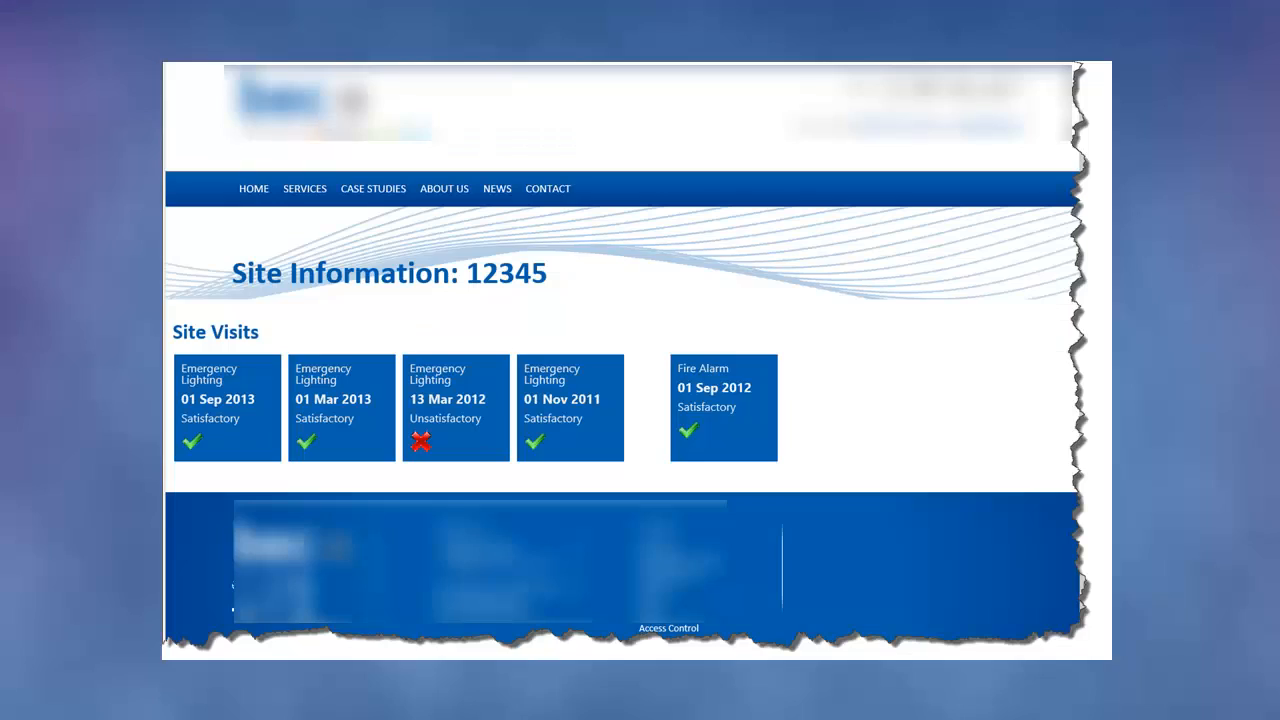